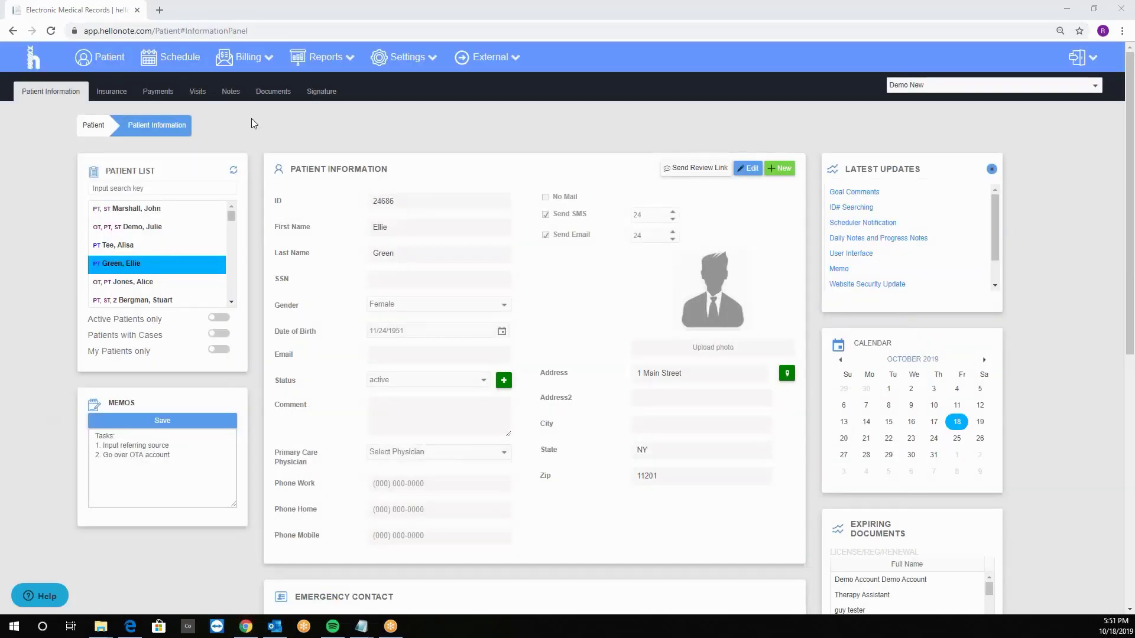
Step: Go to the patient's Notes, open the Training case, and list the addable note types
left_click(239, 102)
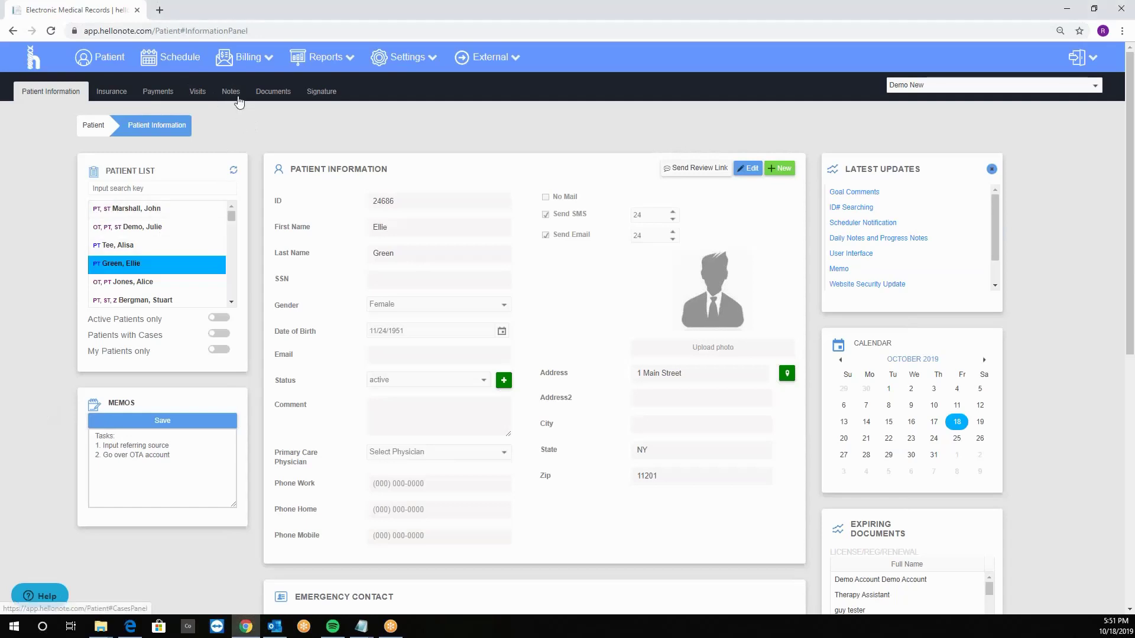
left_click(617, 97)
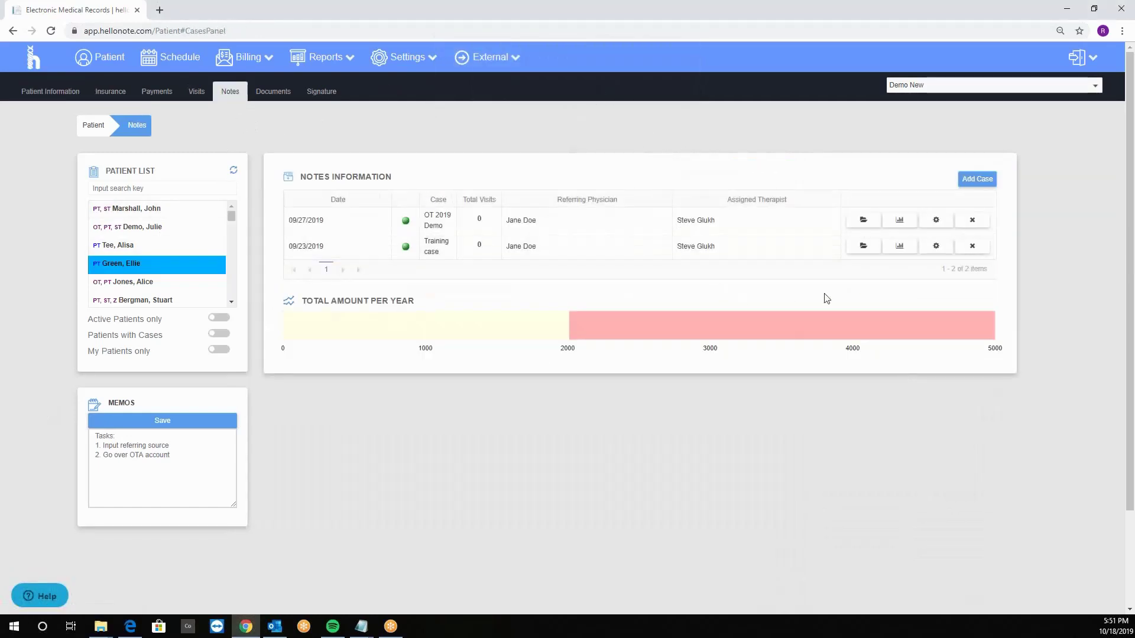
left_click(863, 246)
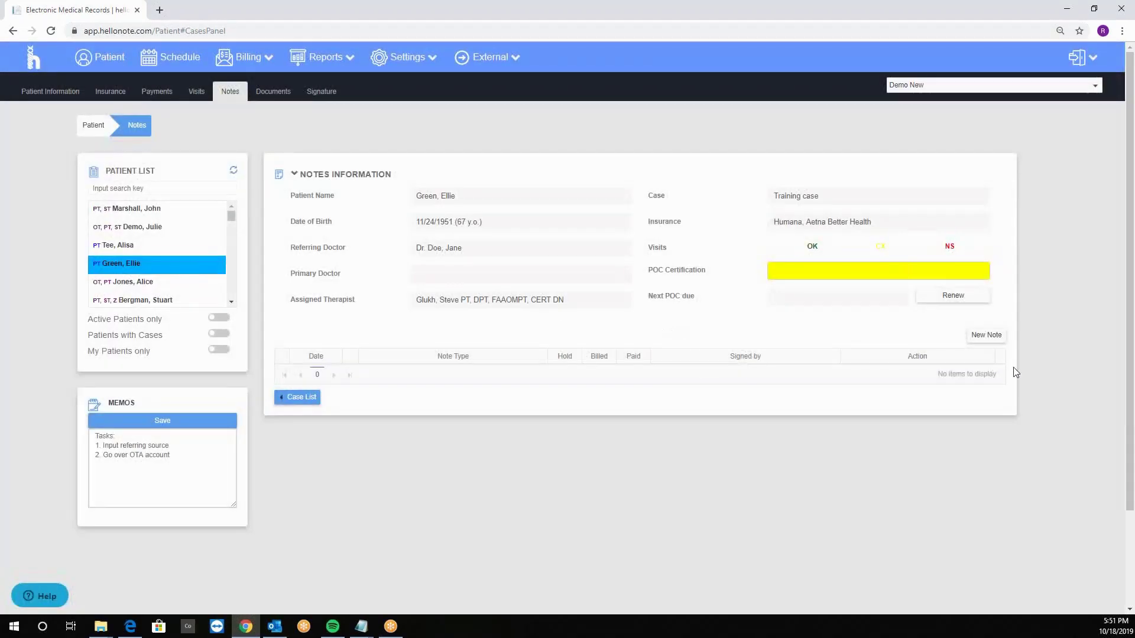
left_click(979, 337)
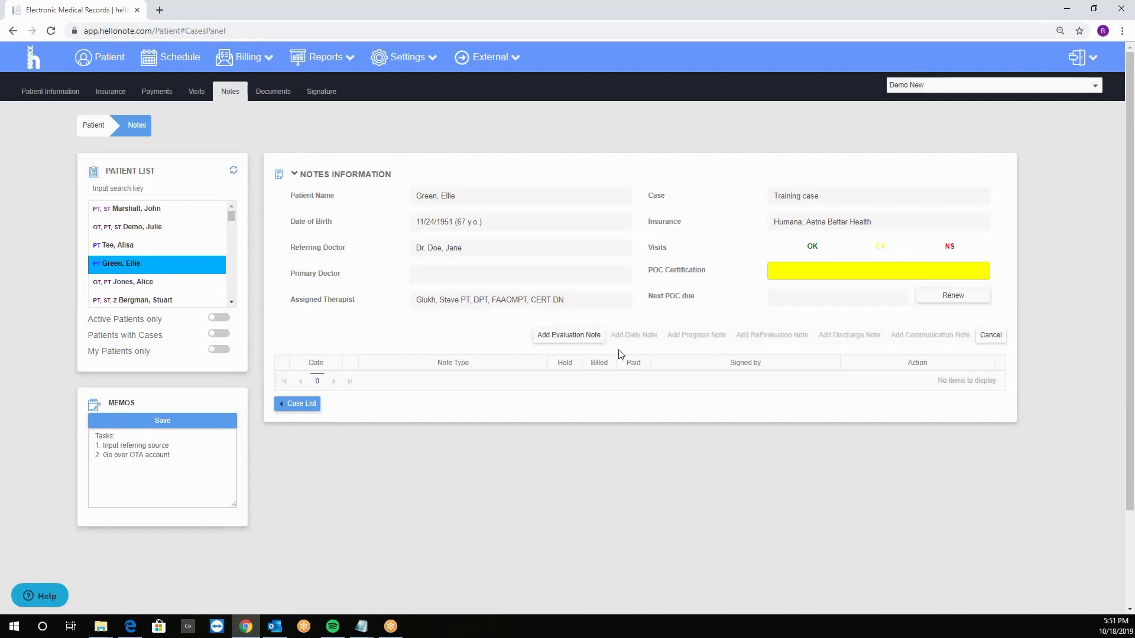
Step: Create a new evaluation note for the Training case, leaving Is Timed unchecked
left_click(568, 334)
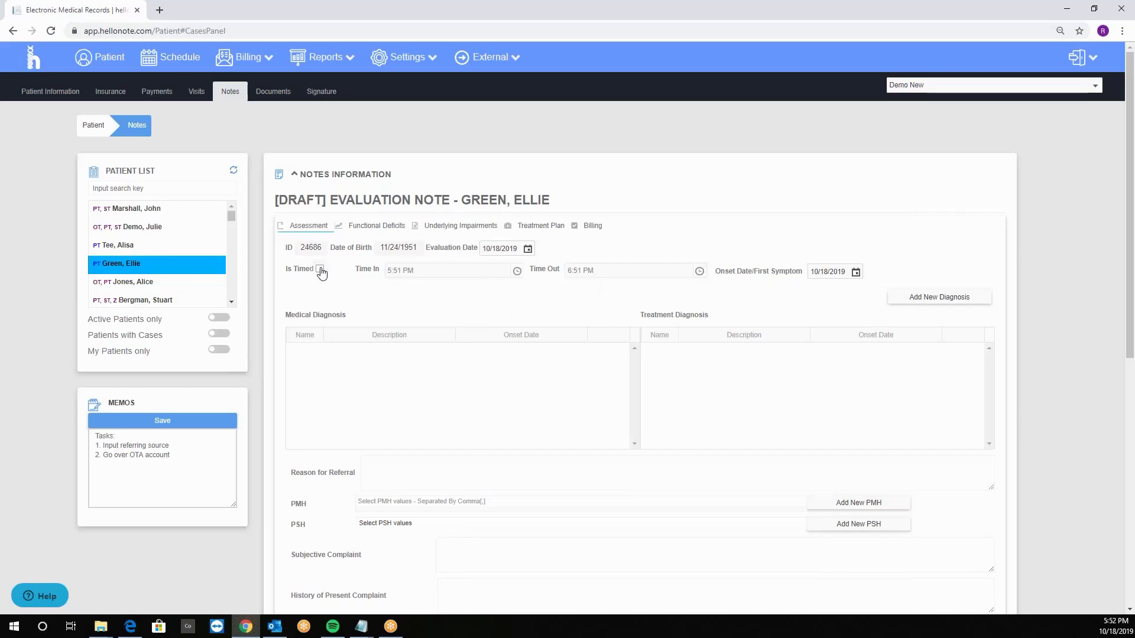
left_click(320, 270)
left_click(321, 270)
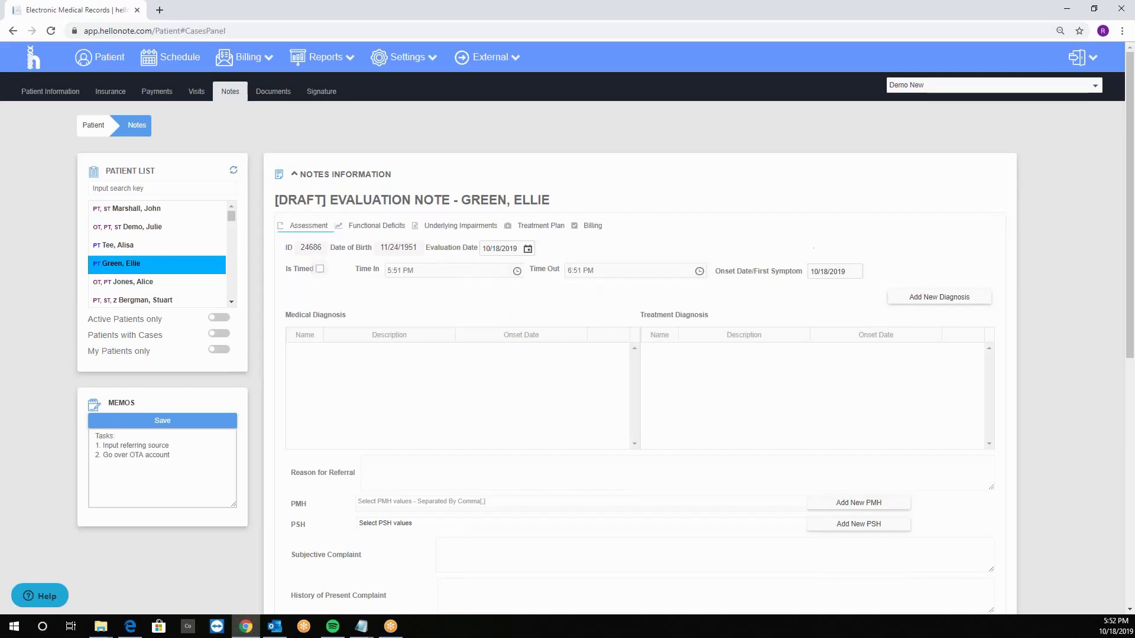
scroll(649, 265, "down", 1)
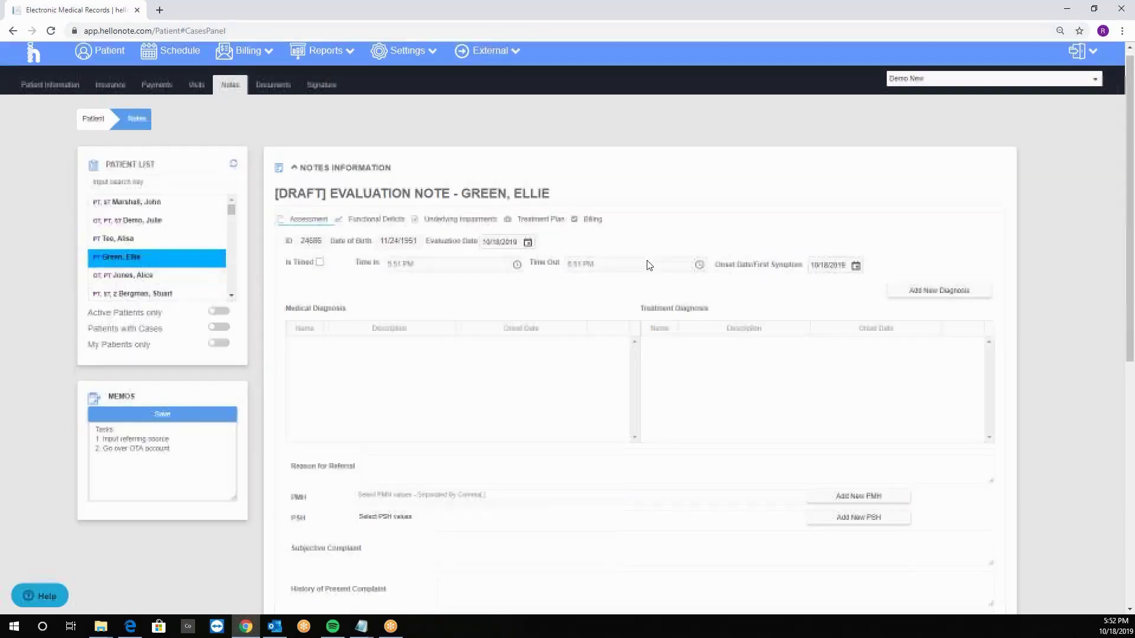
left_click_drag(324, 217, 432, 222)
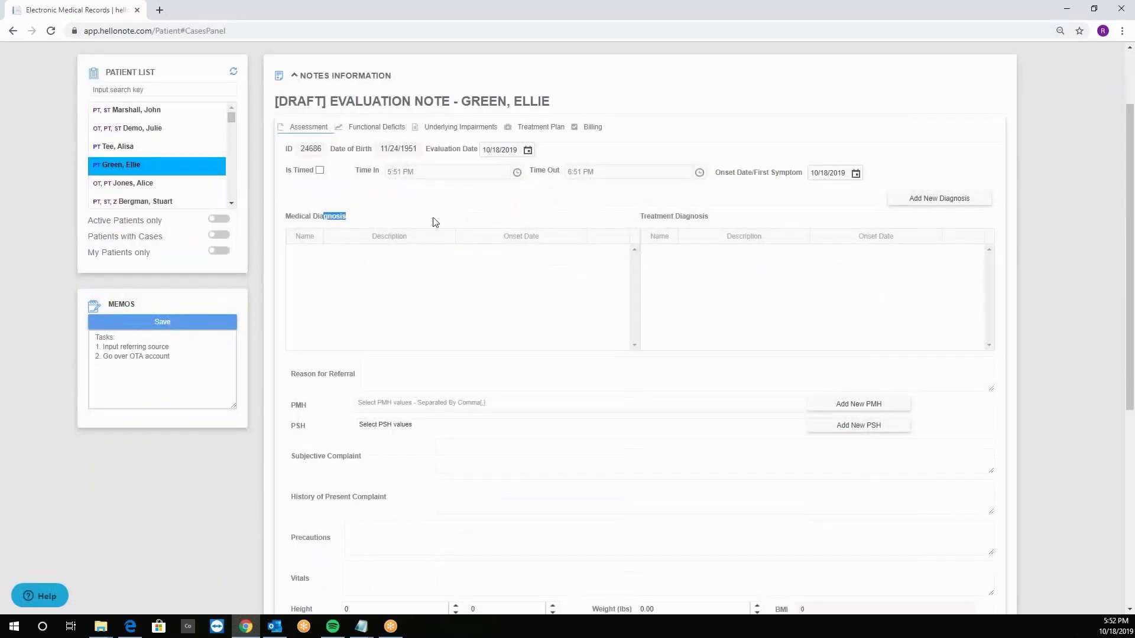
left_click(434, 221)
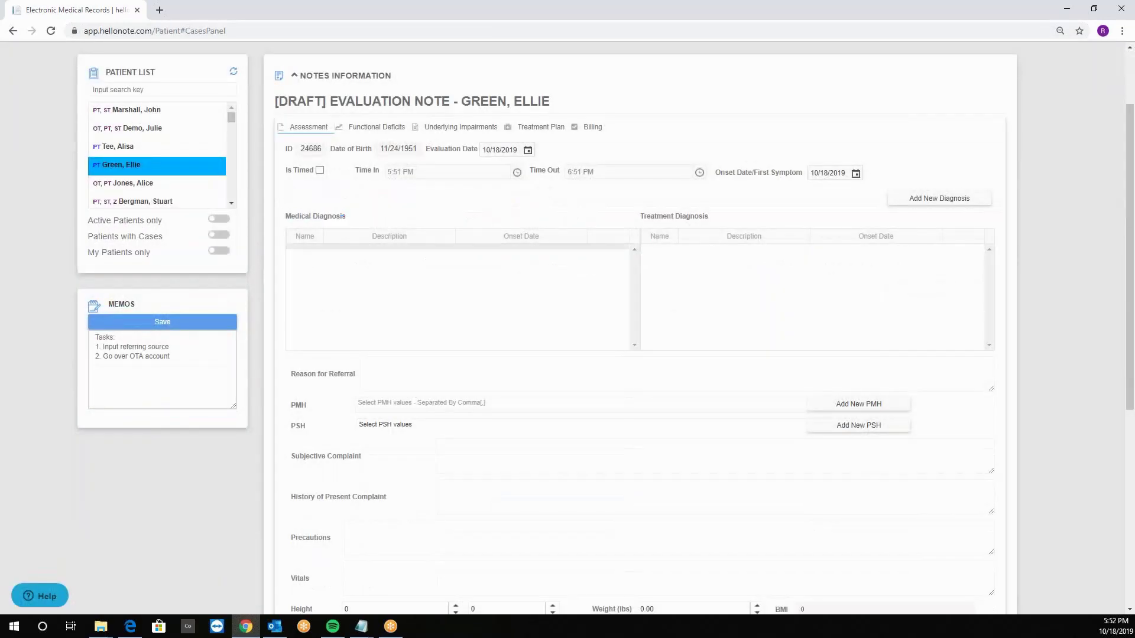
left_click(951, 199)
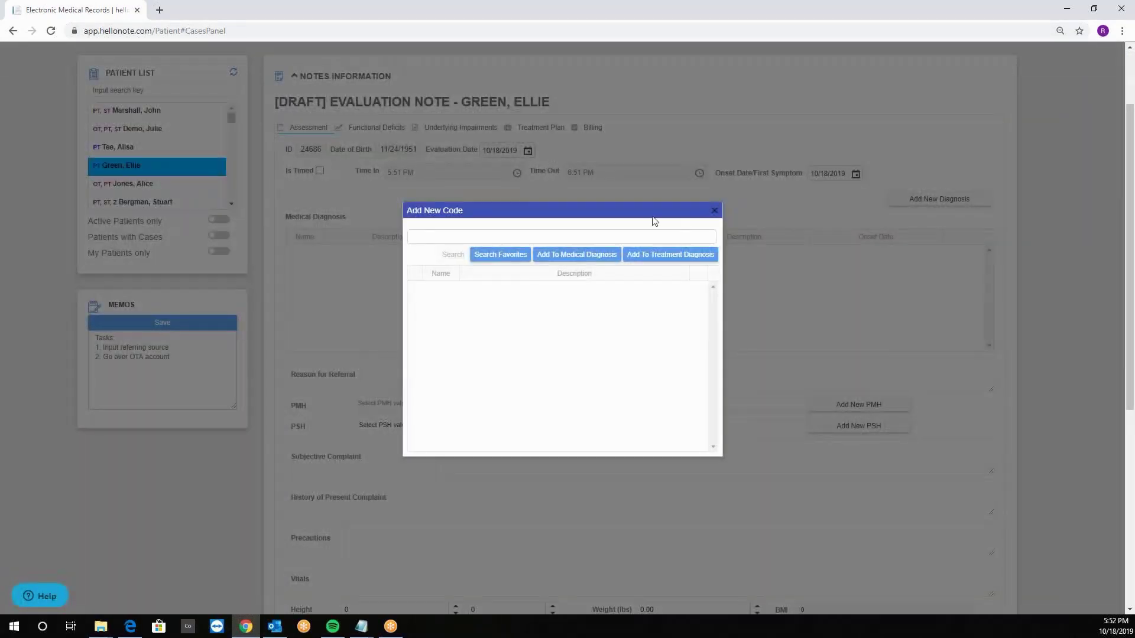
Step: Search diagnosis codes for 'gait' and mark R26.0 and R26.89 as favourites
left_click(537, 236)
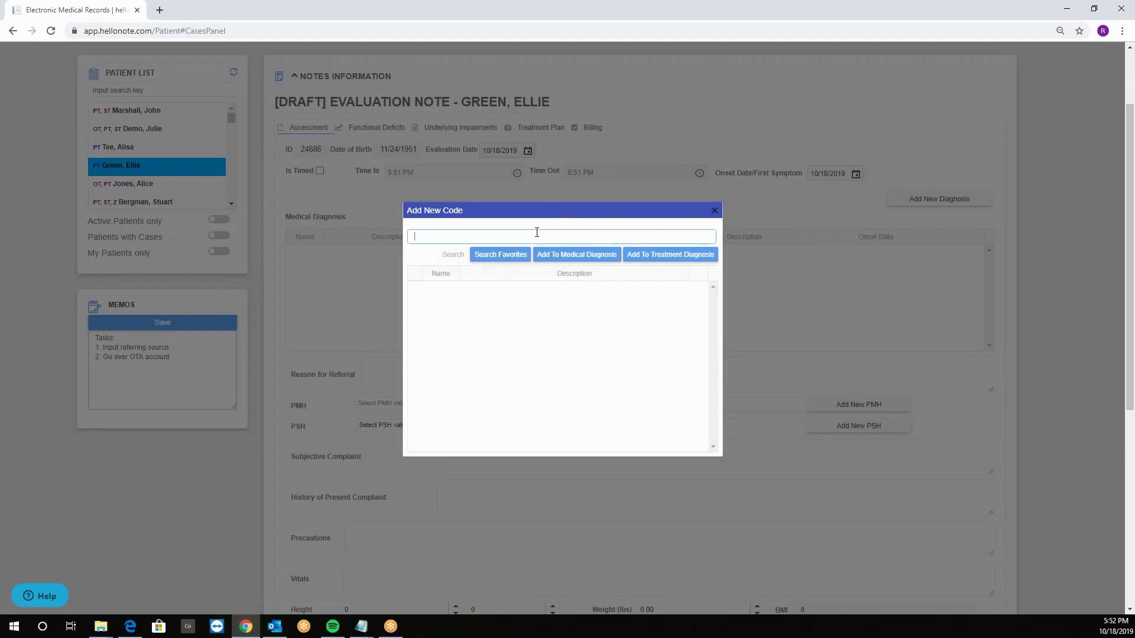
type("gait")
left_click(453, 255)
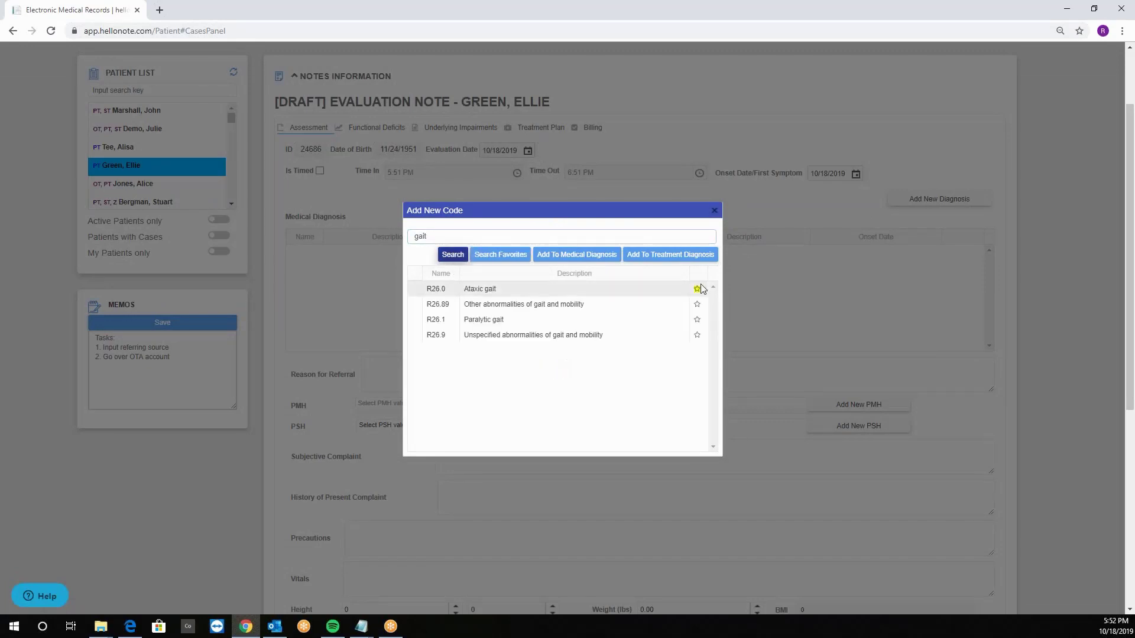
left_click(696, 289)
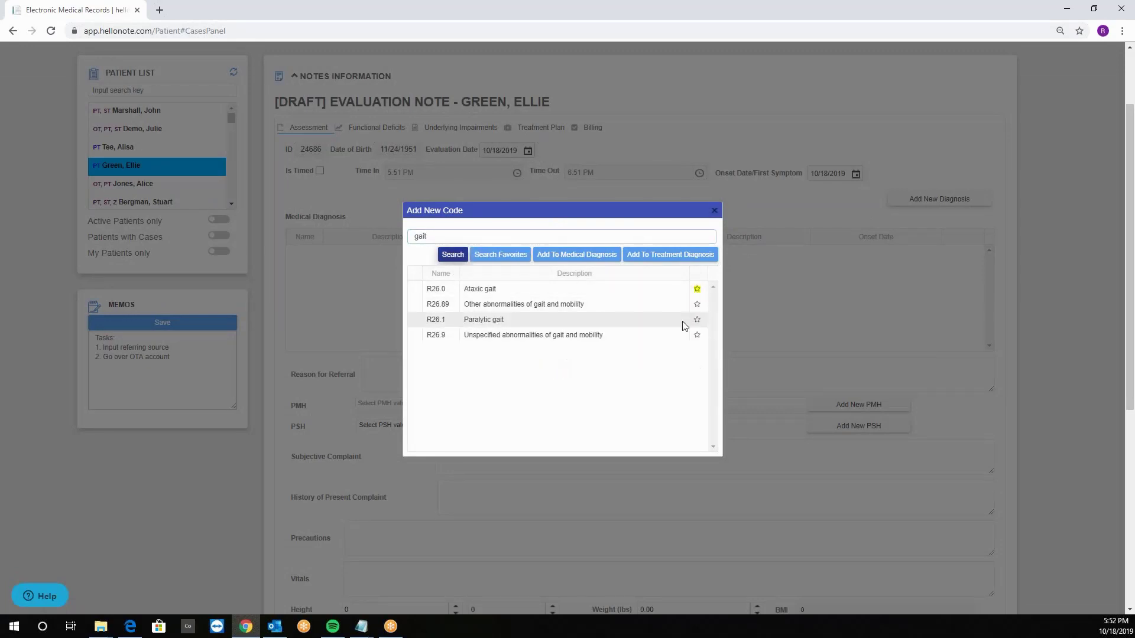
left_click(697, 304)
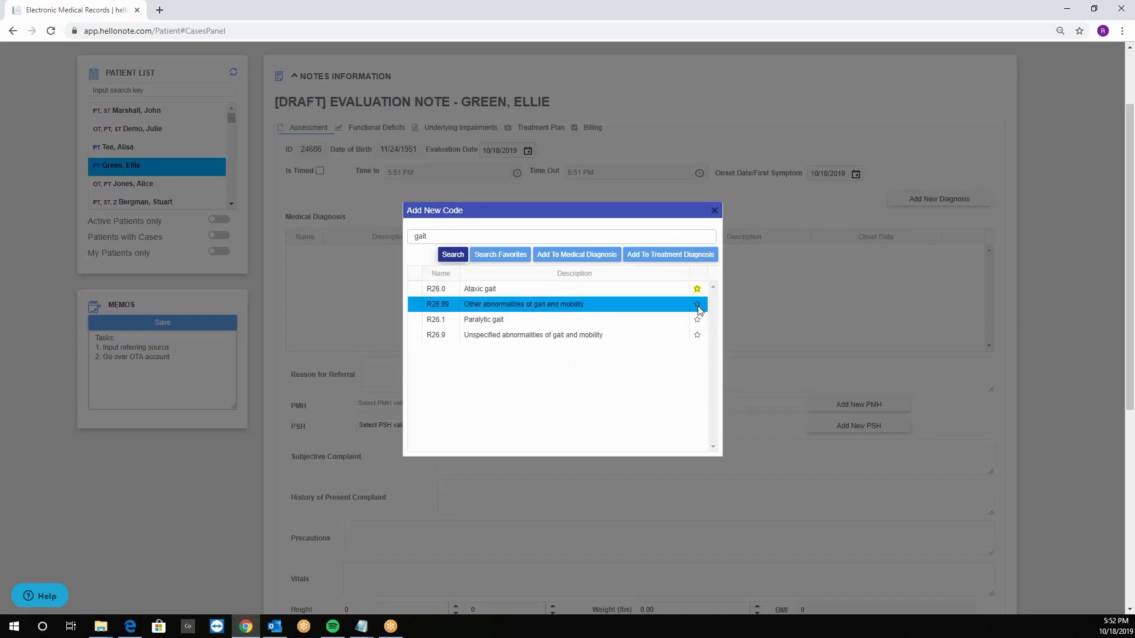
left_click(510, 257)
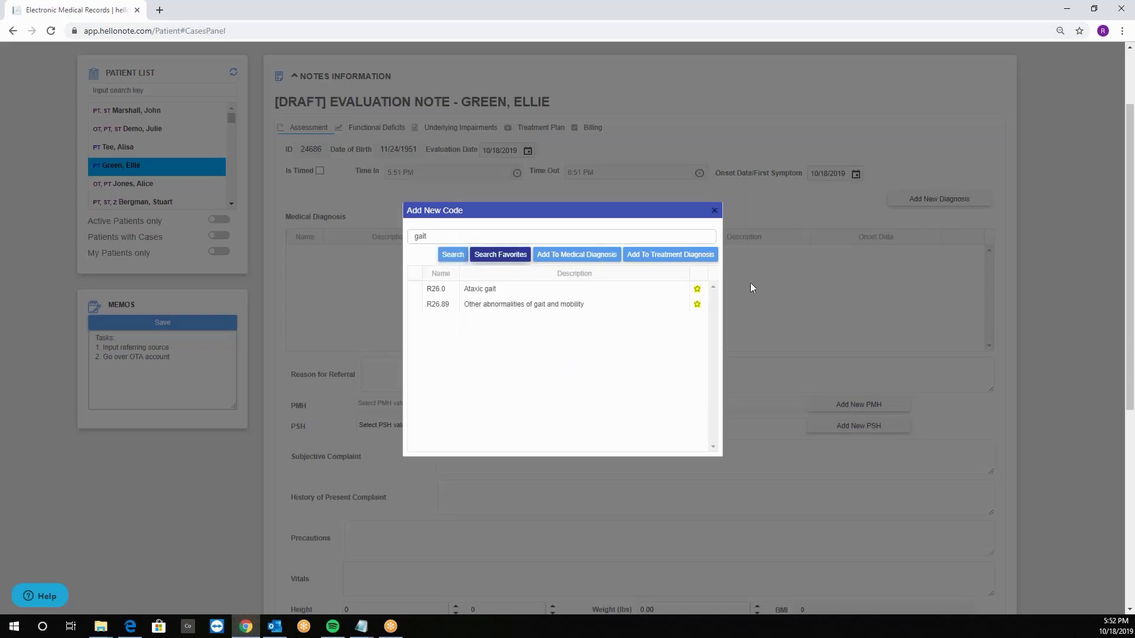
left_click(454, 259)
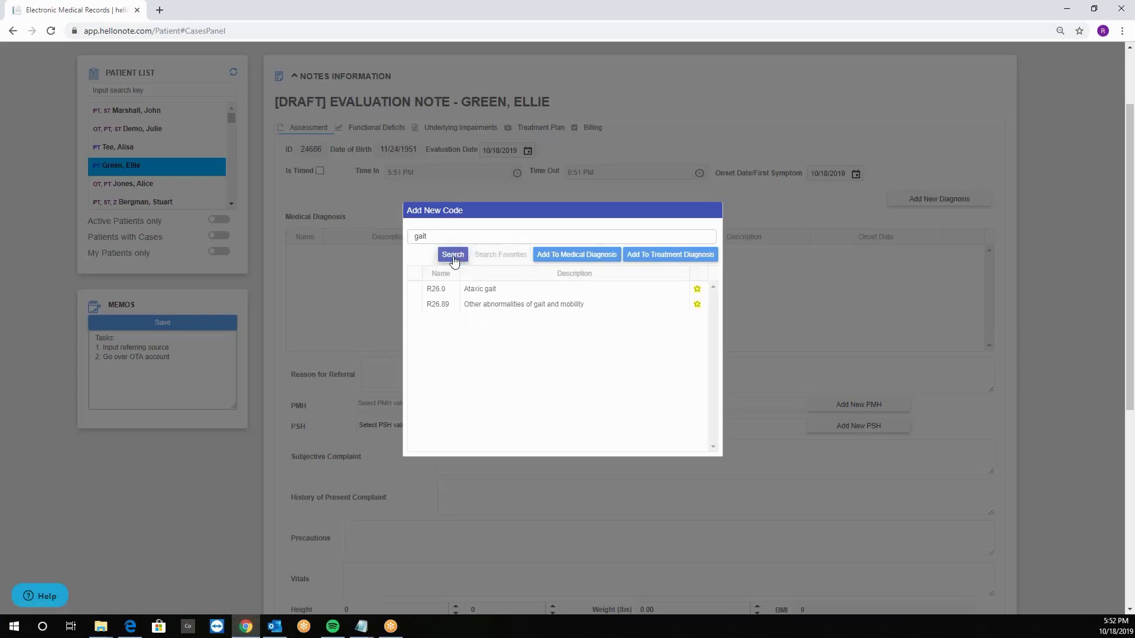
left_click(698, 306)
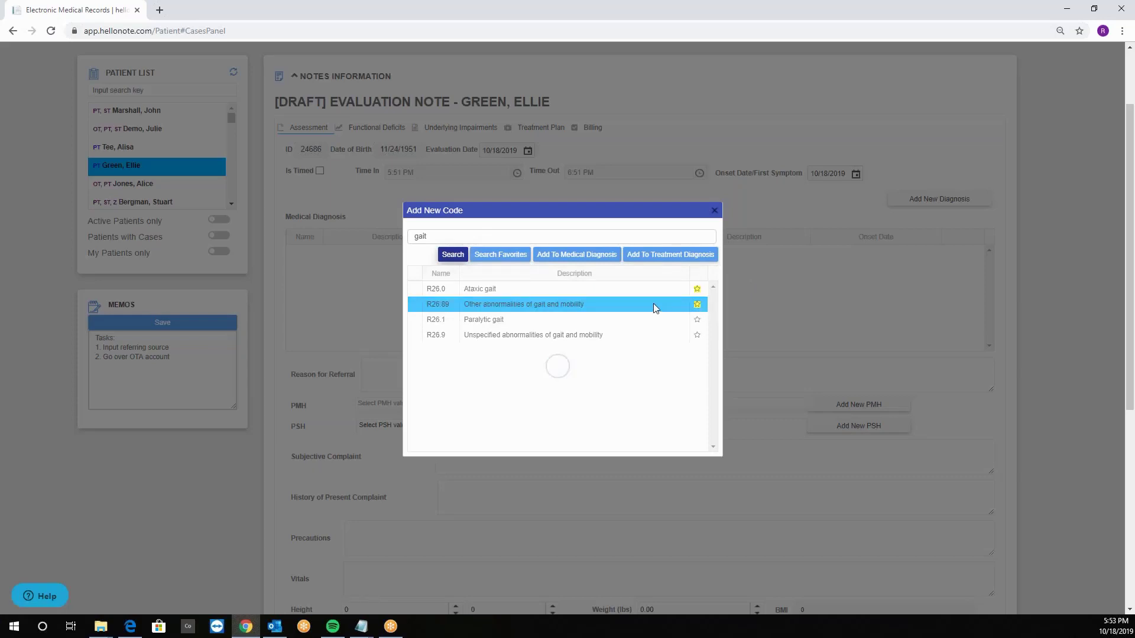
Step: Add R26.0 Ataxic gait as both the medical and the treatment diagnosis
left_click(528, 289)
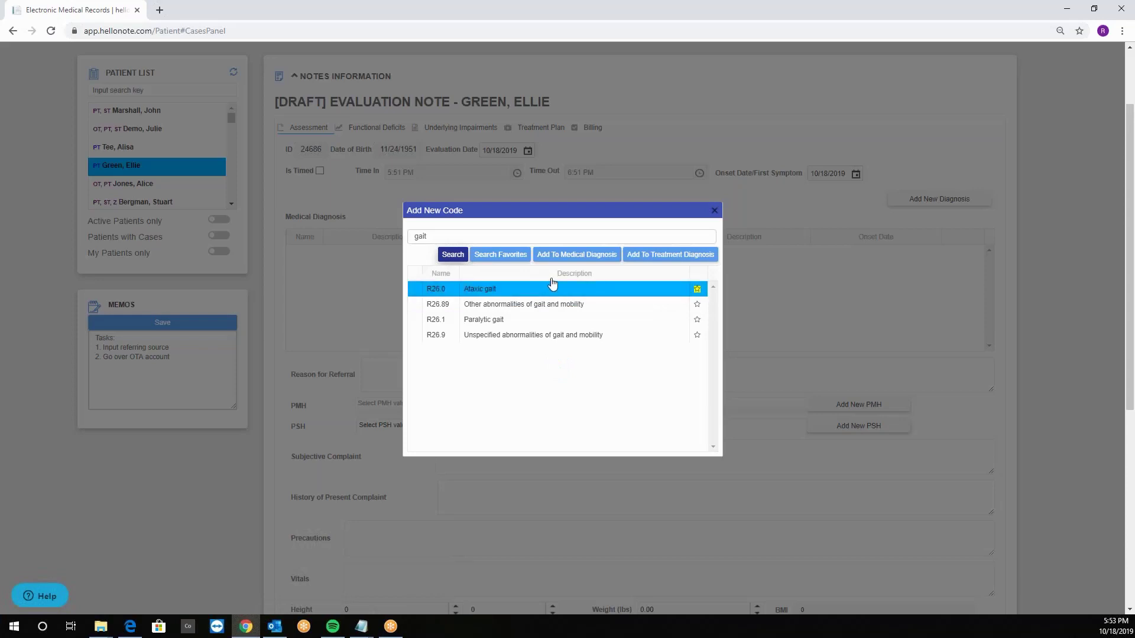
left_click(583, 261)
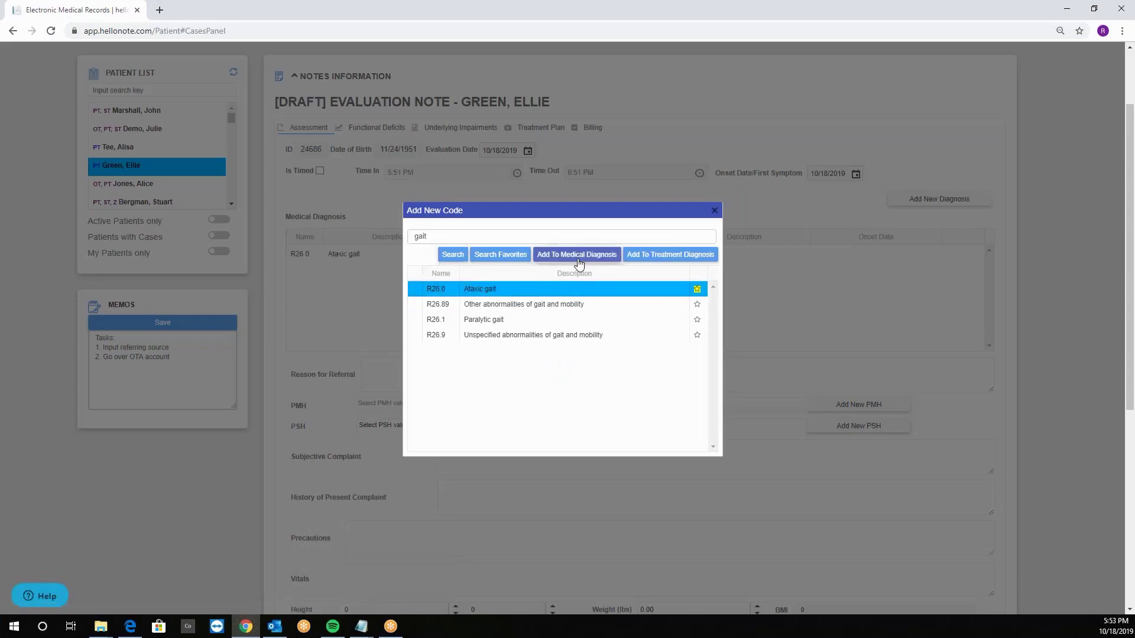
left_click(651, 260)
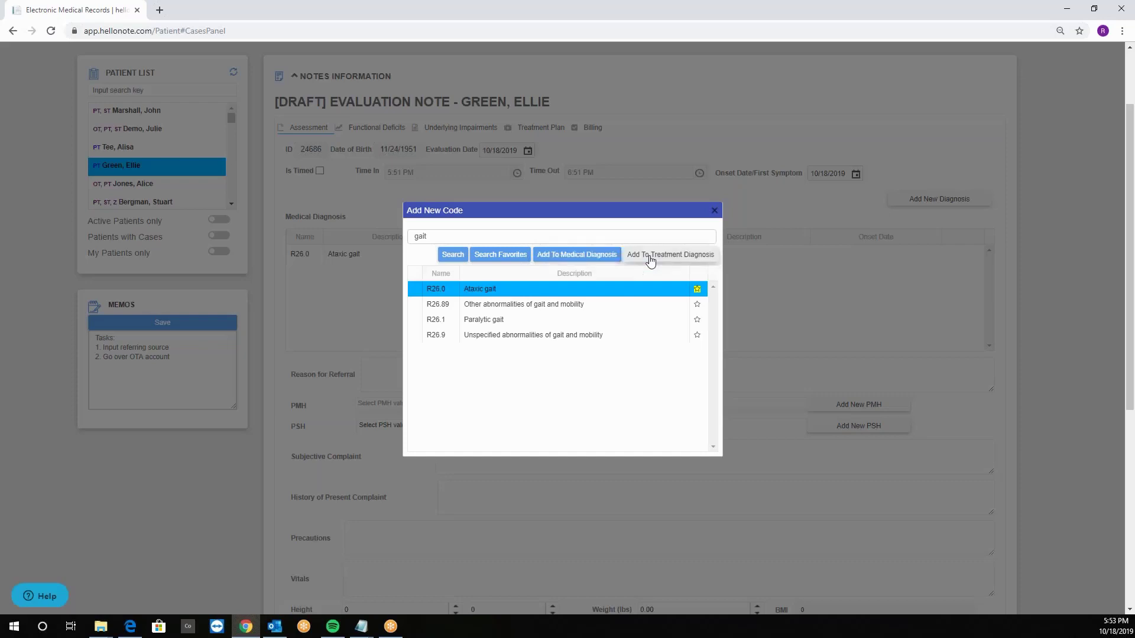
left_click(650, 260)
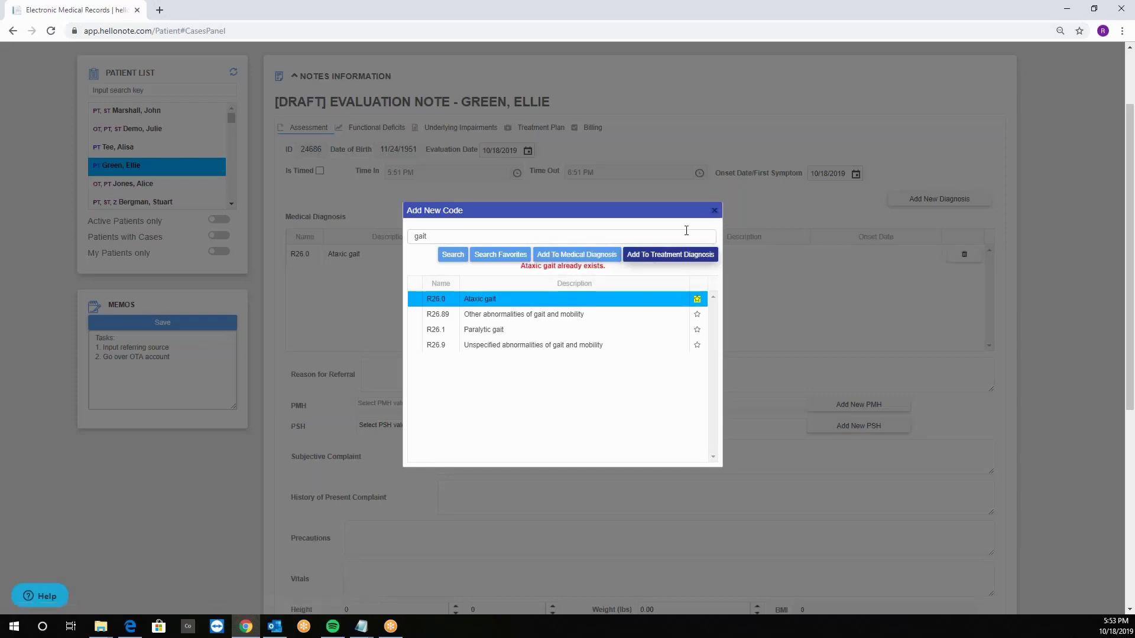
left_click(583, 255)
left_click(583, 259)
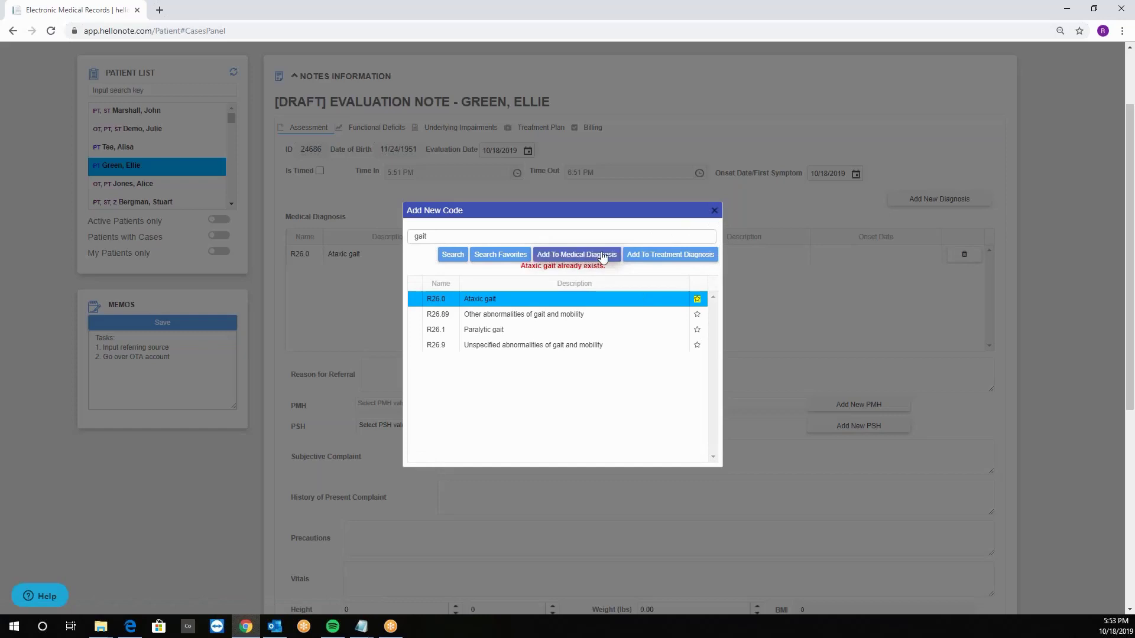
left_click(717, 211)
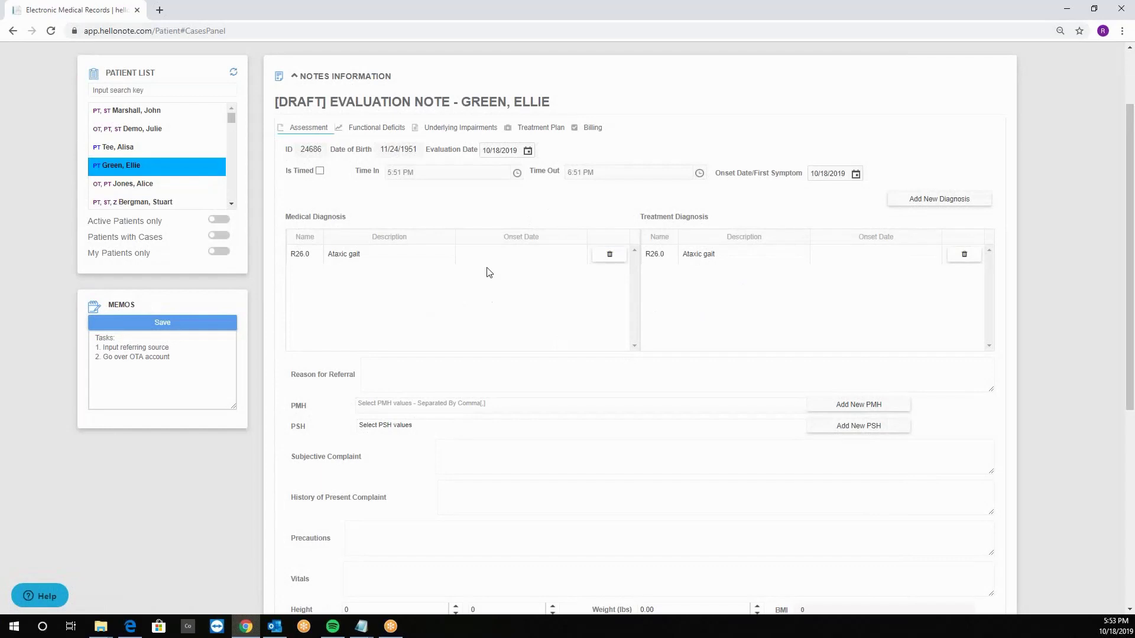
Step: Enter 'Pt. requires skilled PT due to decrease in...' as the Reason for Referral
scroll(485, 292, "down", 2)
left_click_drag(299, 276, 335, 275)
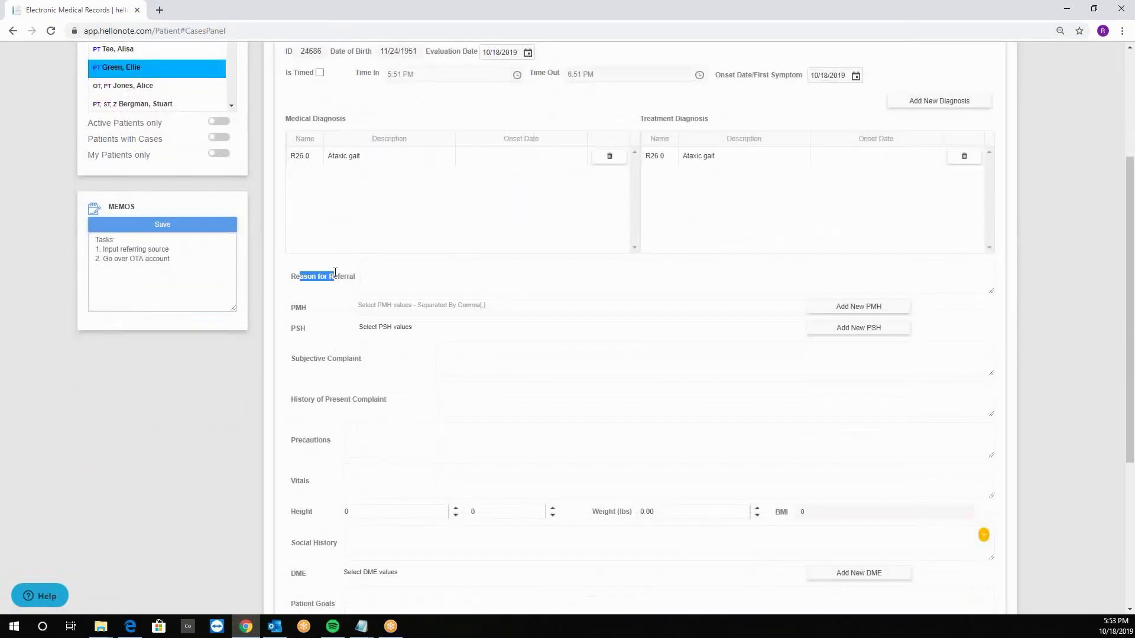
left_click(458, 274)
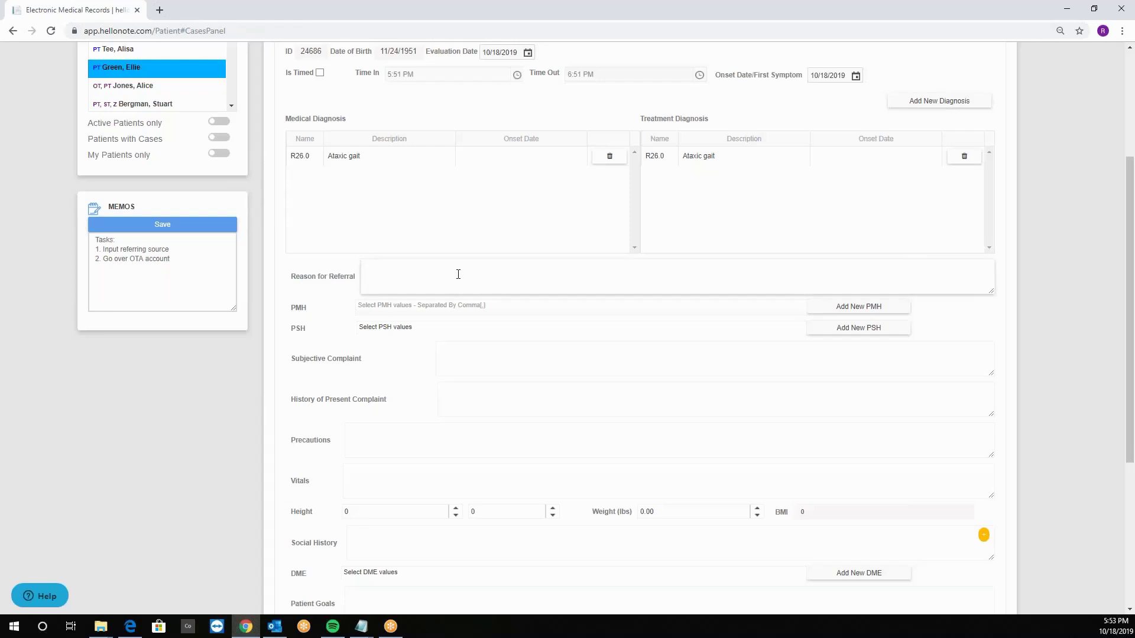
type("Pt. requires skilled PT due to decrease in...")
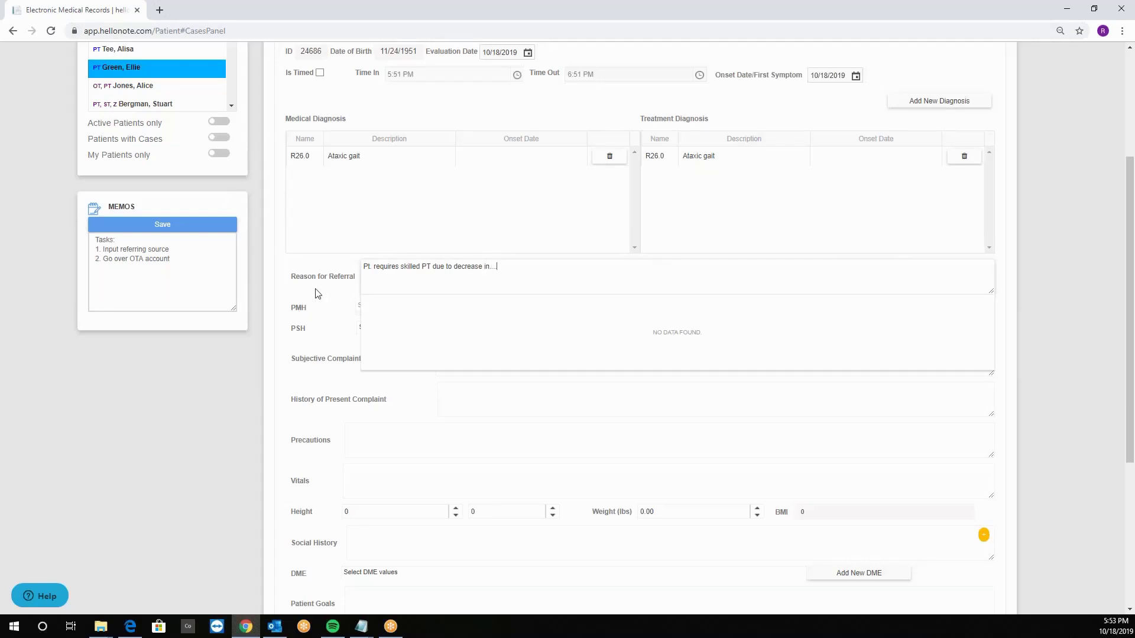
left_click(315, 296)
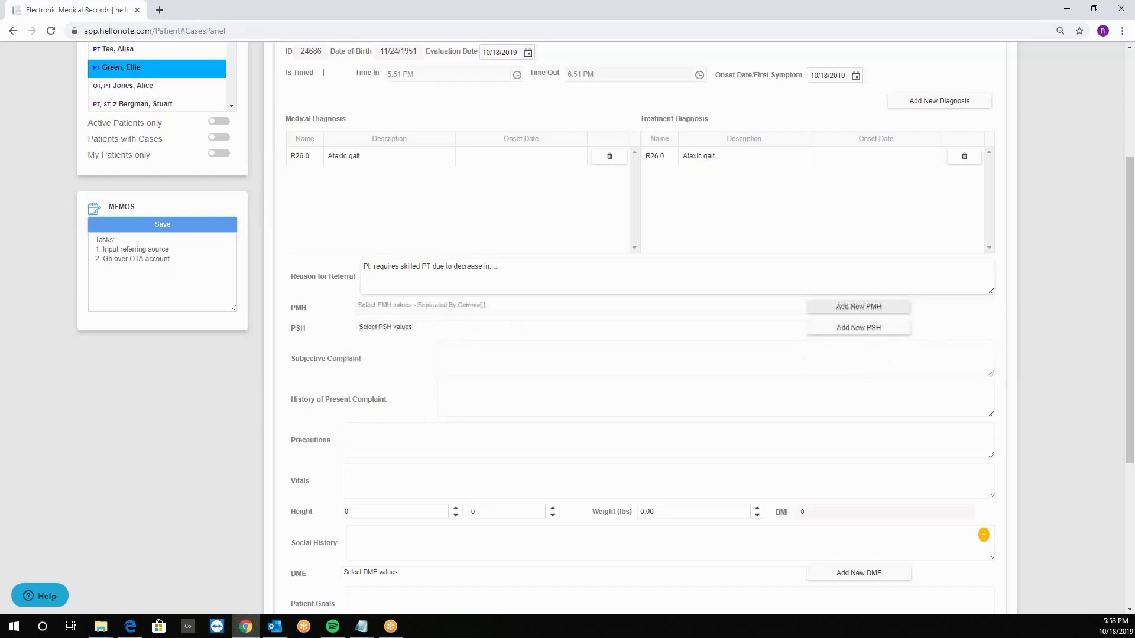
Step: Add Cardiac Insufficiency and Anxiety to the past medical history
left_click(408, 306)
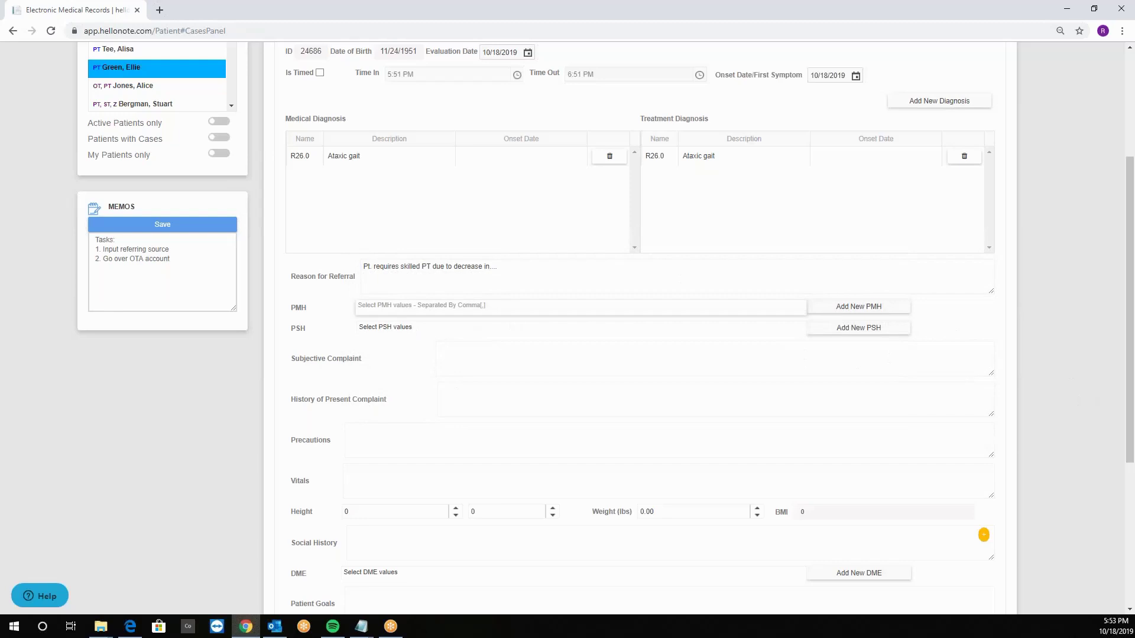
type("Cardi")
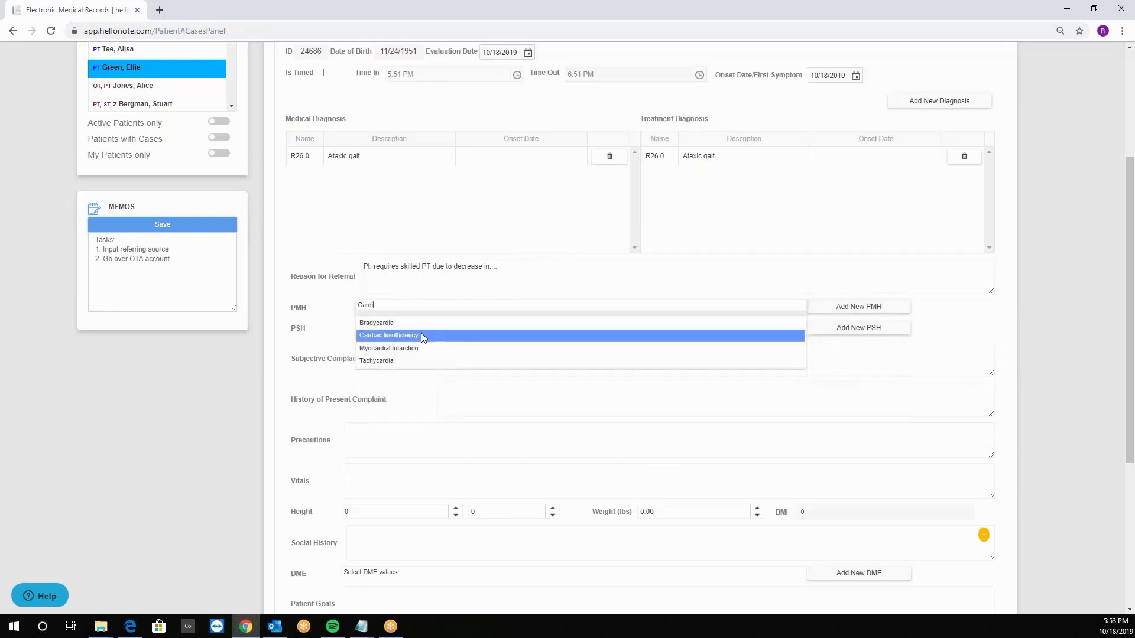
left_click(421, 335)
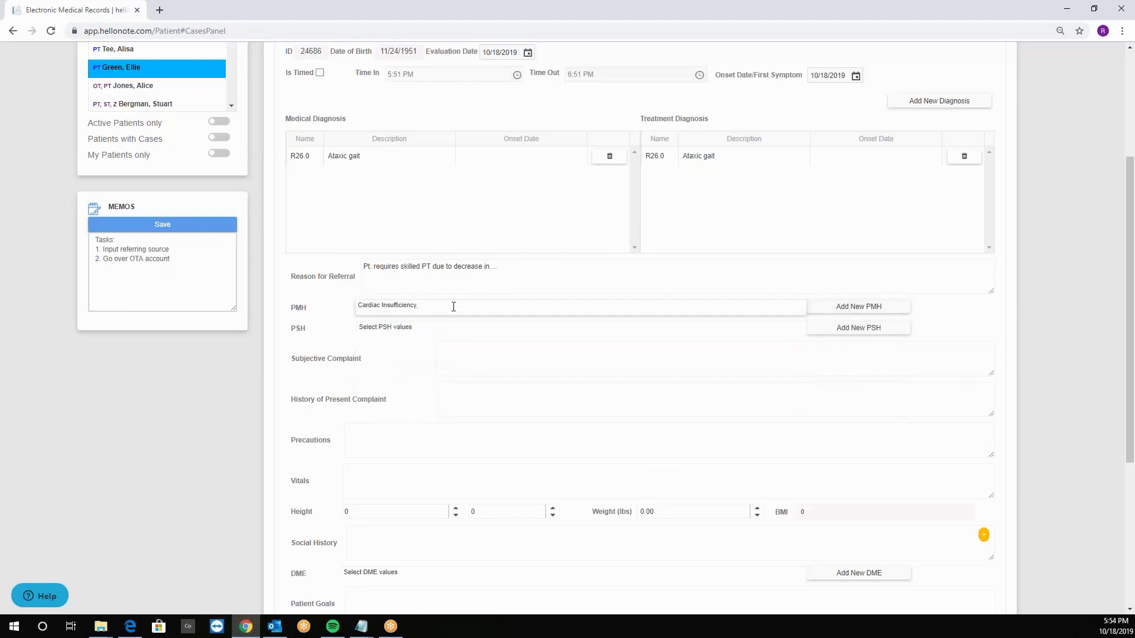
type("A")
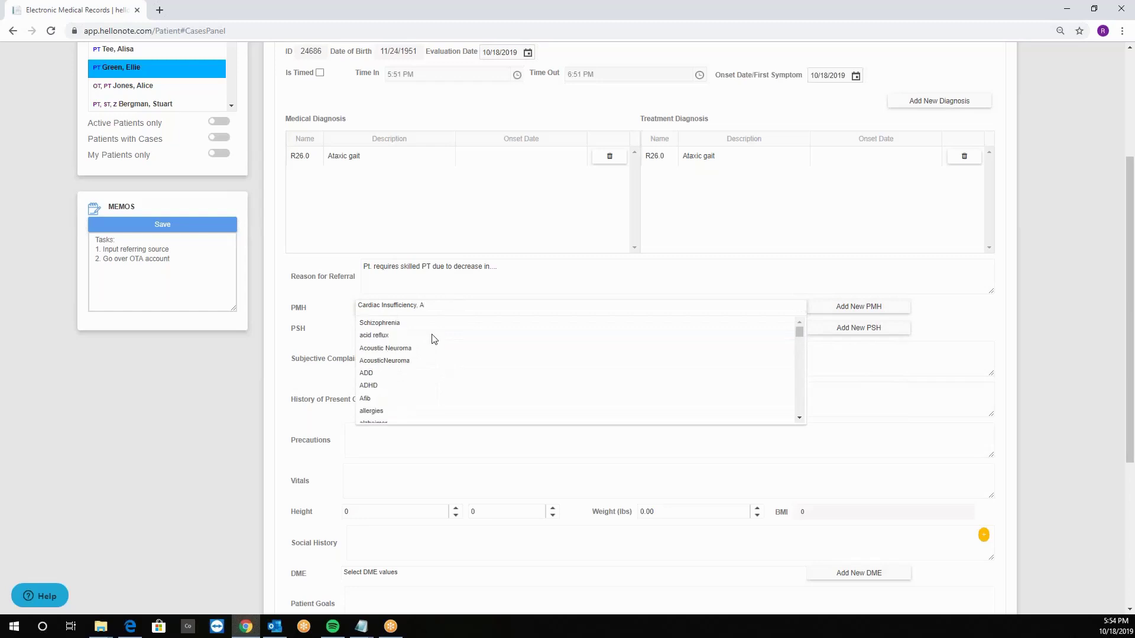
type("b")
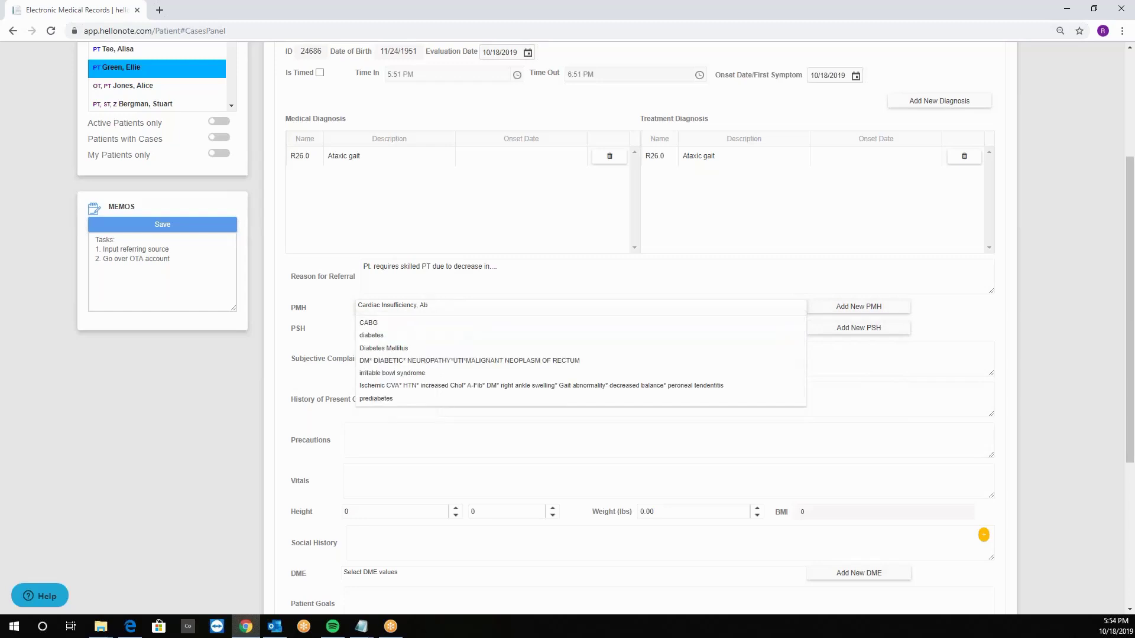
key("BackSpace")
type("n")
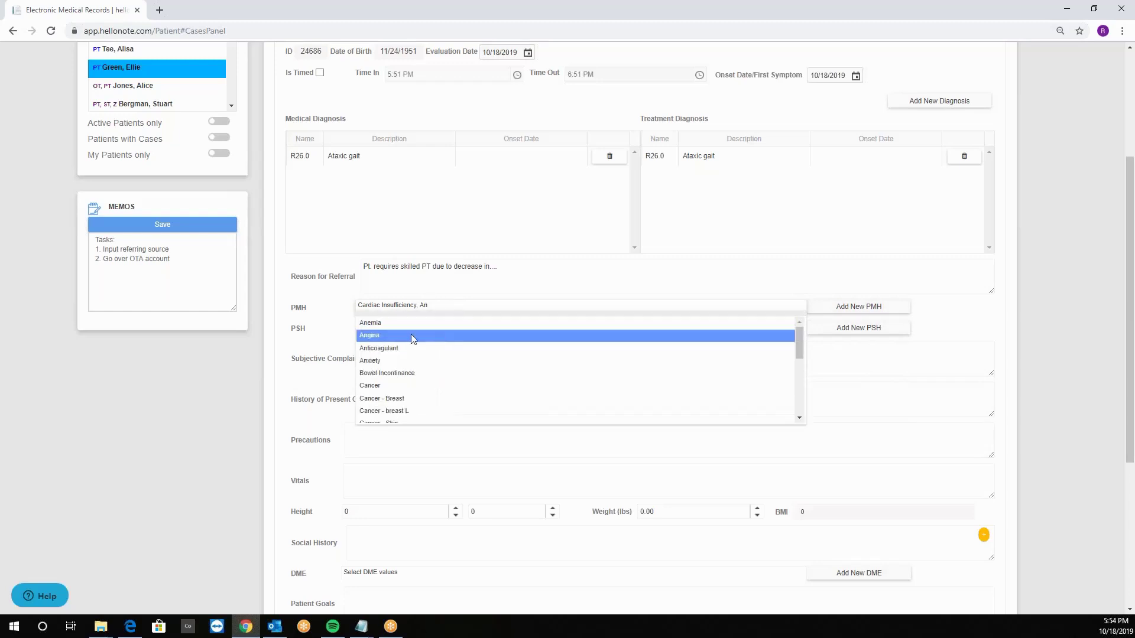
left_click(377, 361)
Step: Enter the subjective complaint "I feel weak today"
scroll(410, 332, "down", 2)
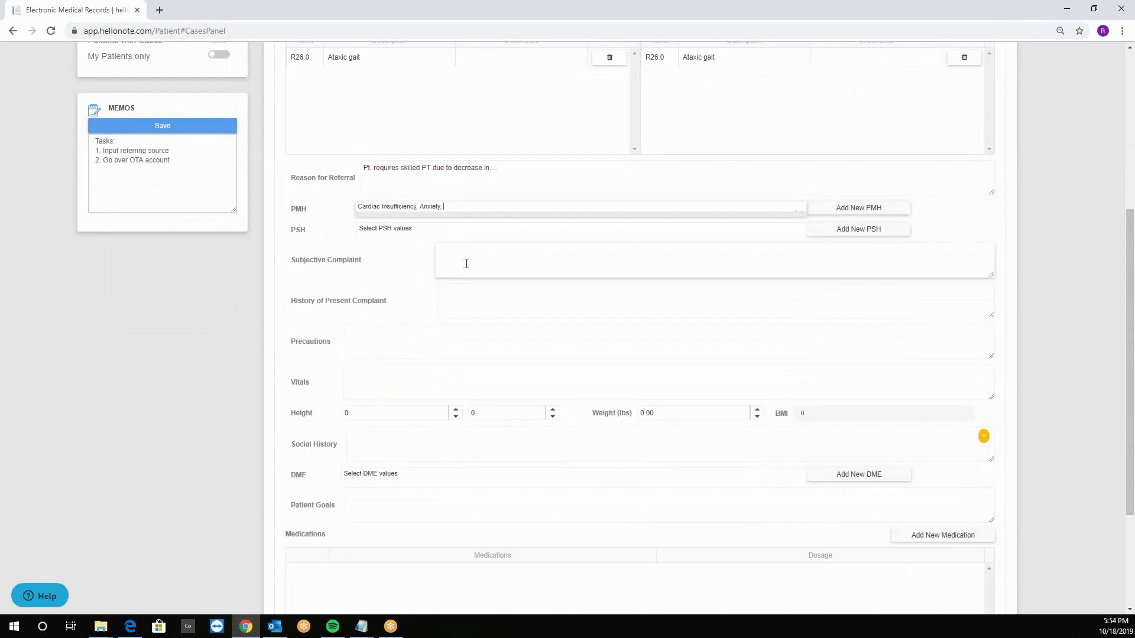
left_click(466, 264)
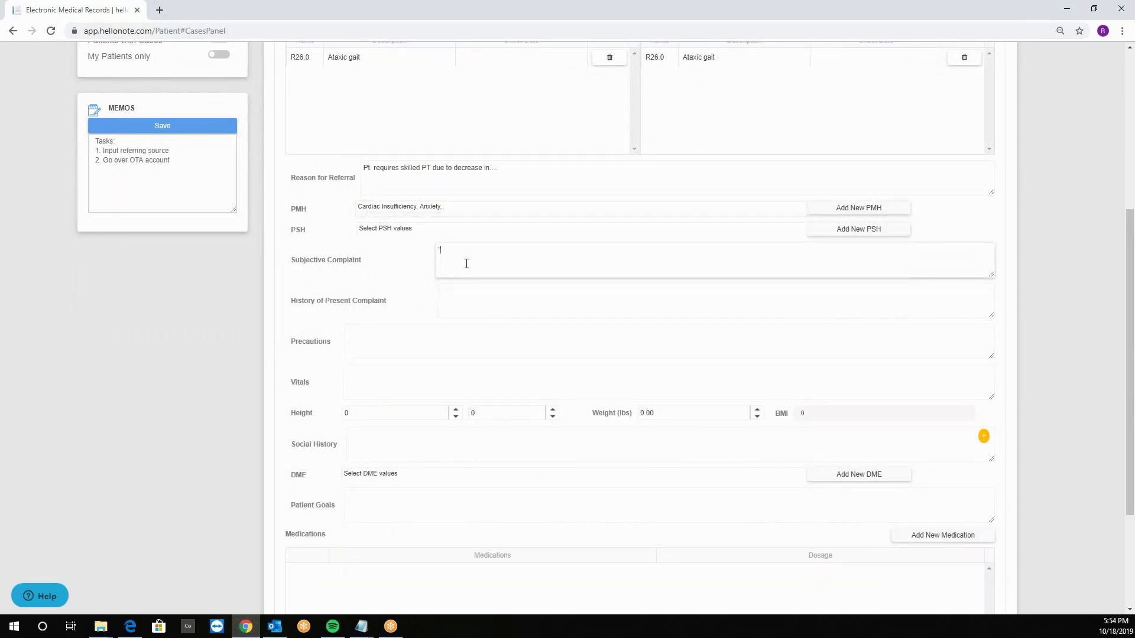
type("\"I feel weak today")
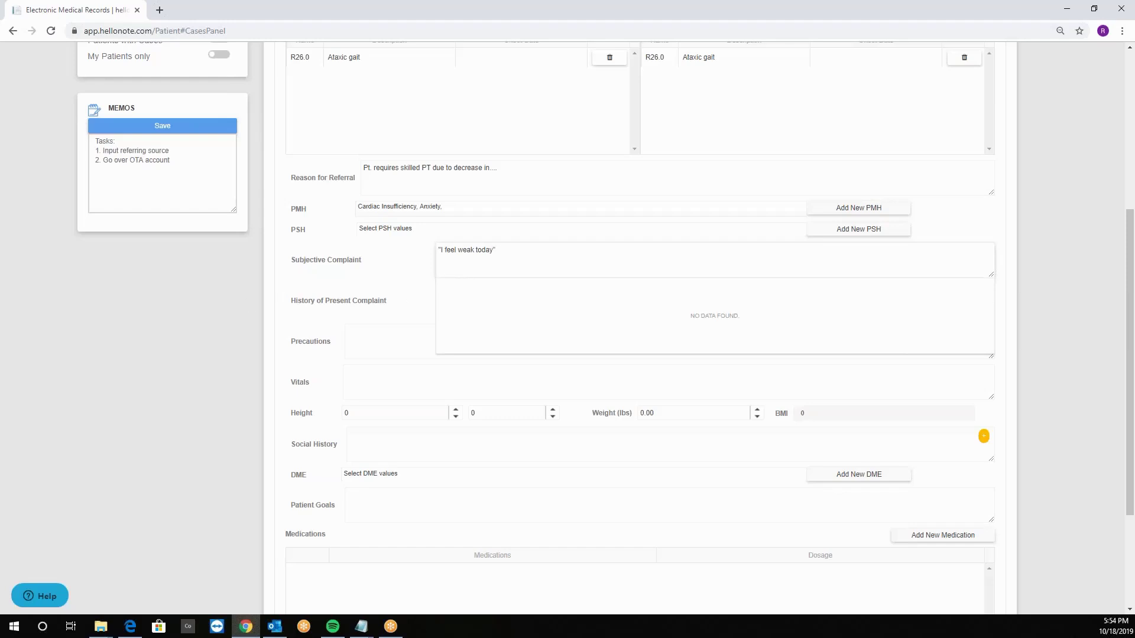
left_click(417, 333)
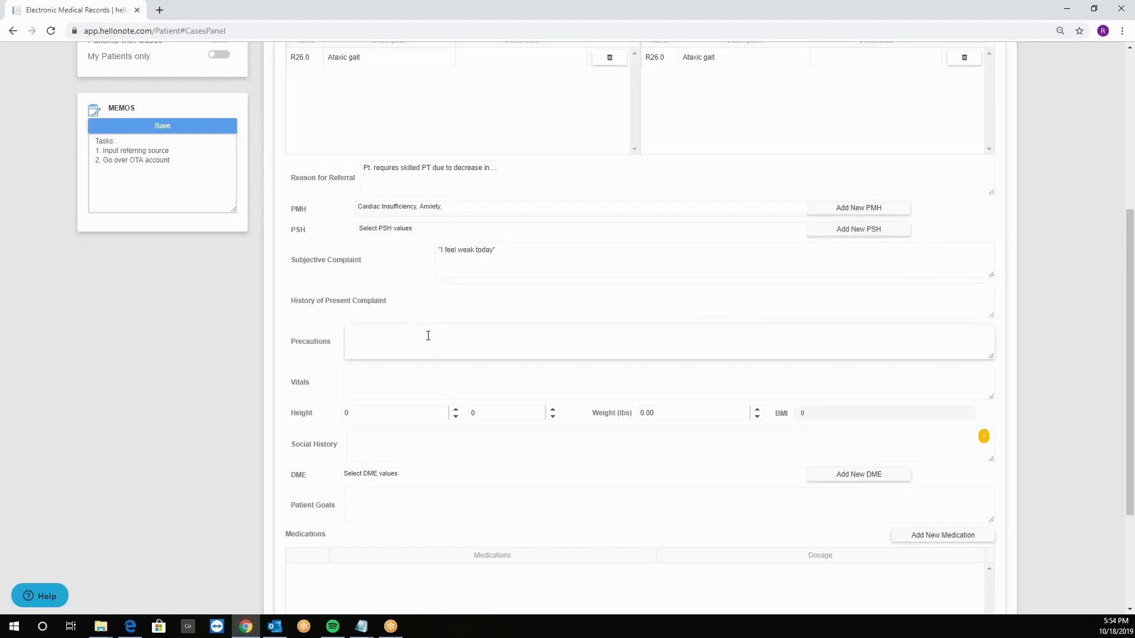
Step: Enter the precautions 'Falls, Safety, etc...'
left_click(656, 370)
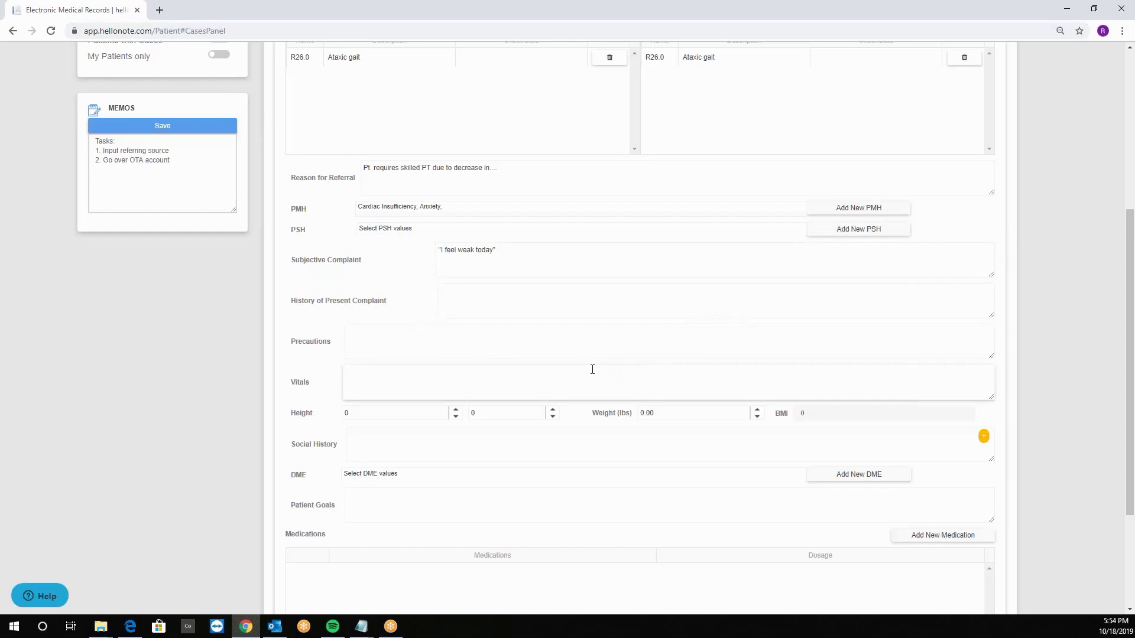
left_click(508, 296)
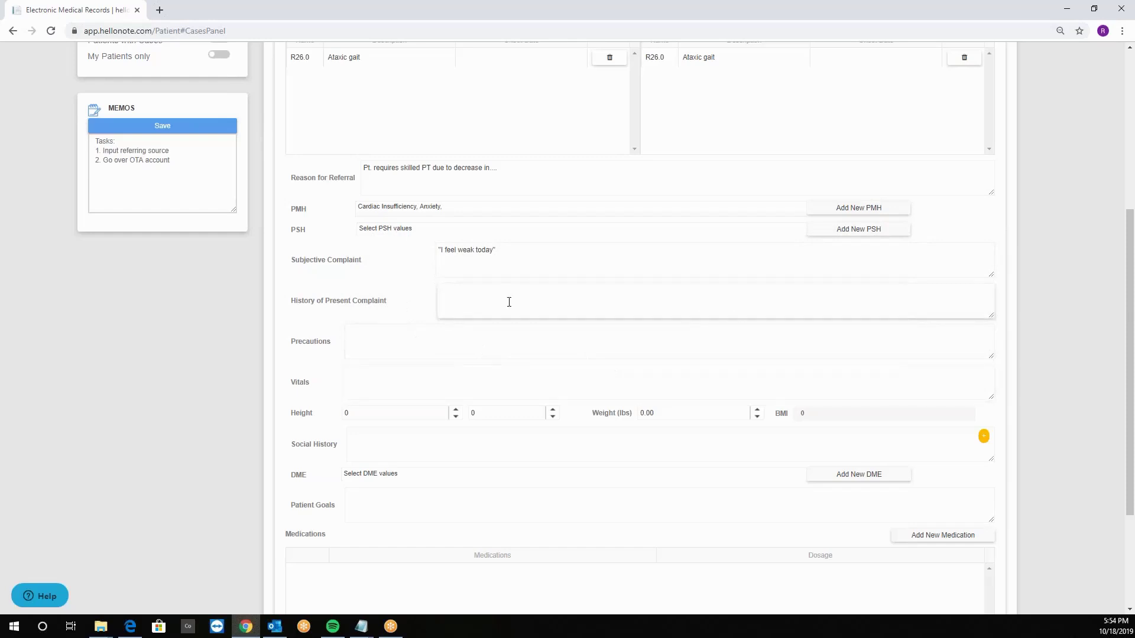
mouse_move(309, 341)
left_mouse_down()
mouse_move(332, 341)
mouse_move(302, 341)
left_mouse_up()
left_click(314, 341)
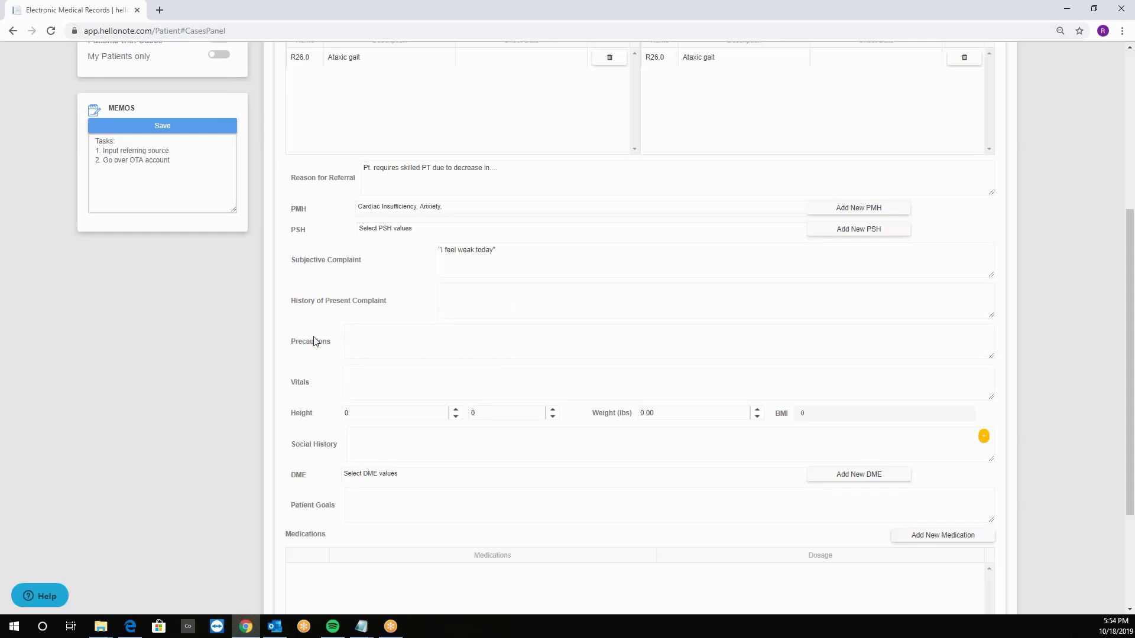
scroll(410, 339, "down", 2)
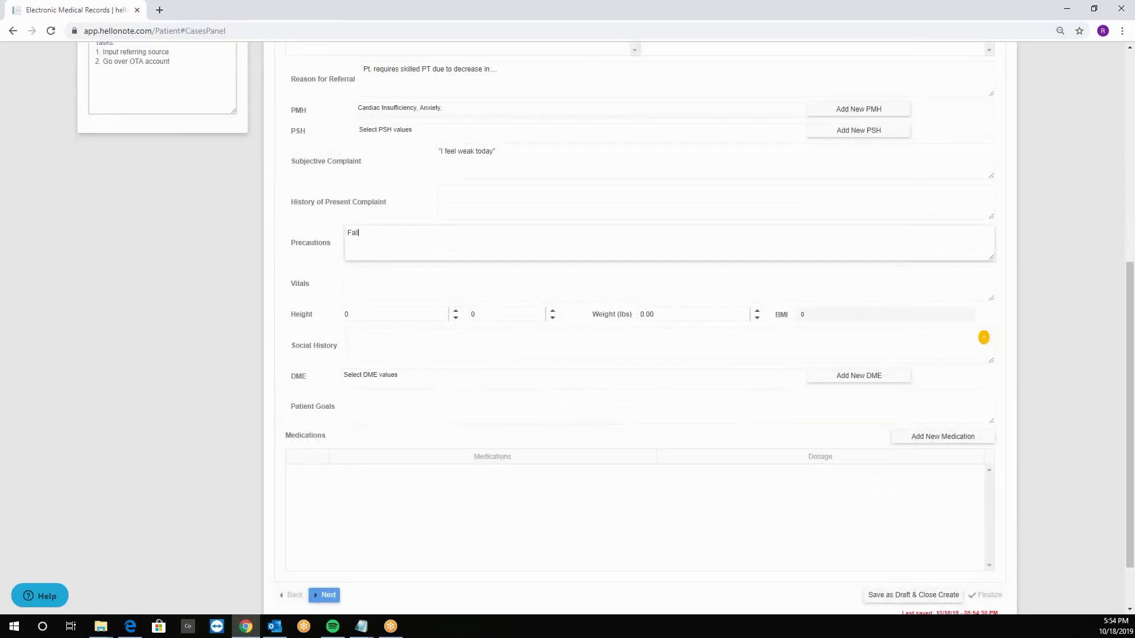
type("Safe")
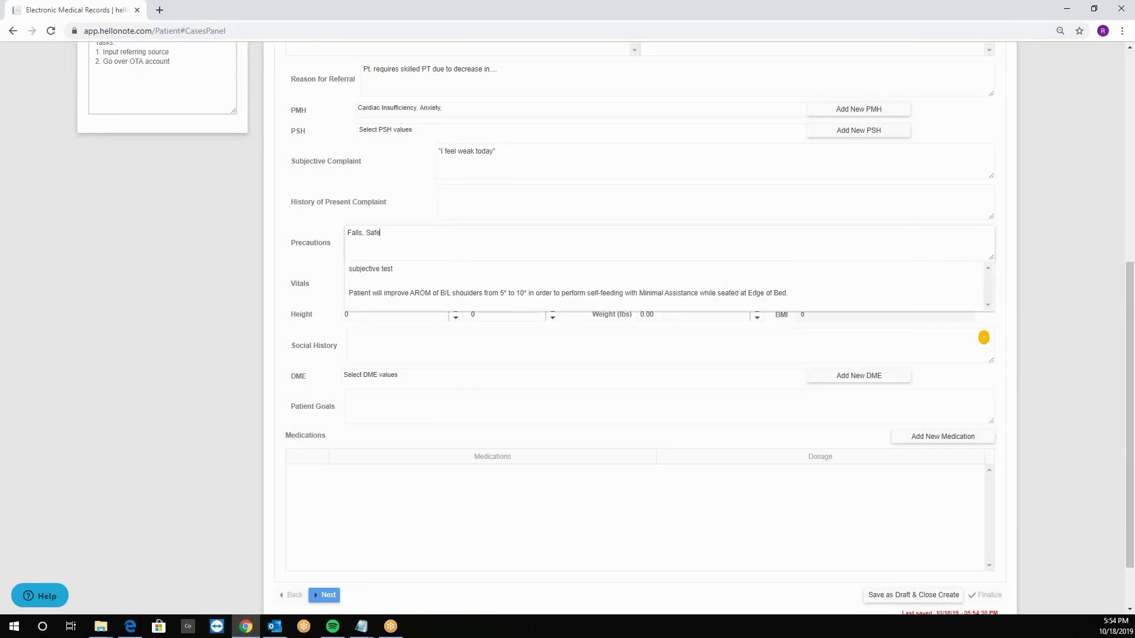
type("ty, etc...")
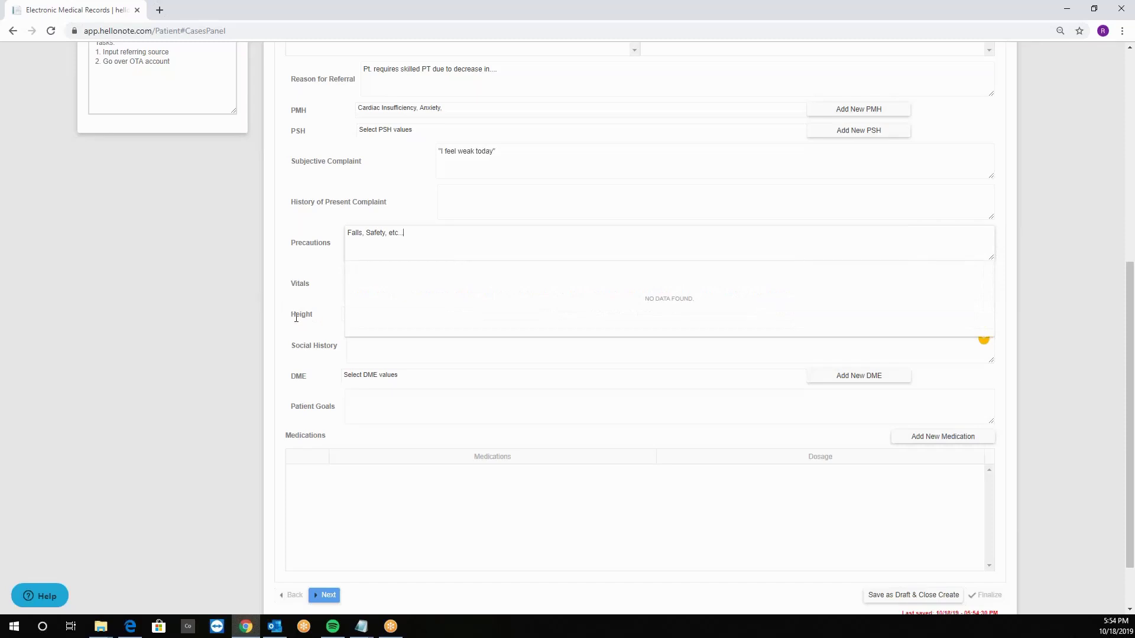
Step: Enter the vitals 'BP: 120/80 HR:60'
left_click(388, 278)
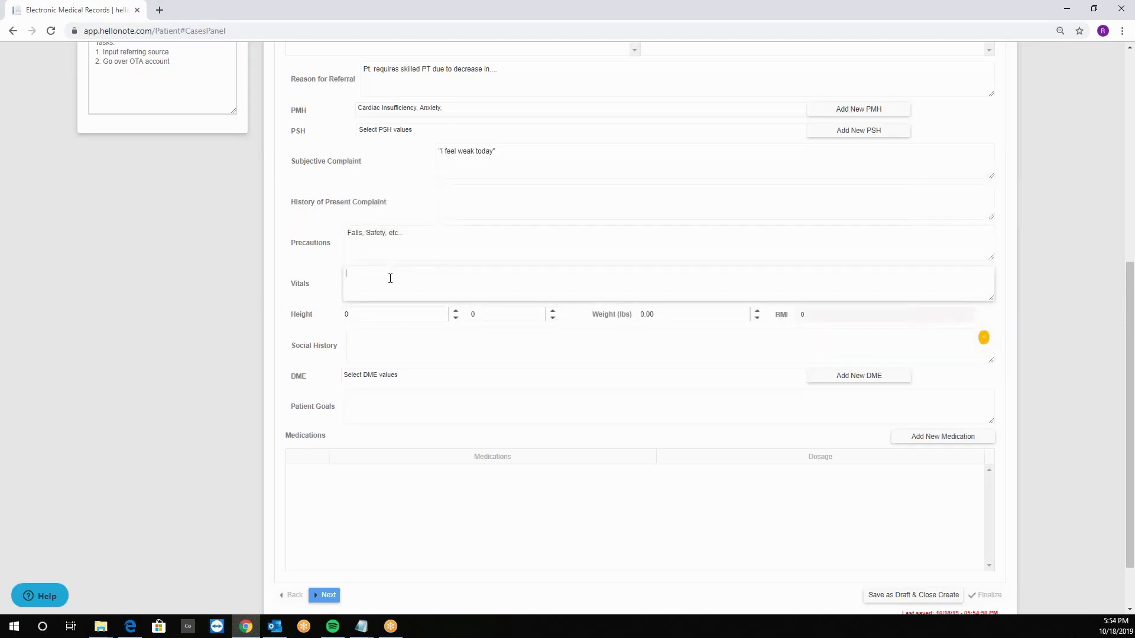
type("BP:")
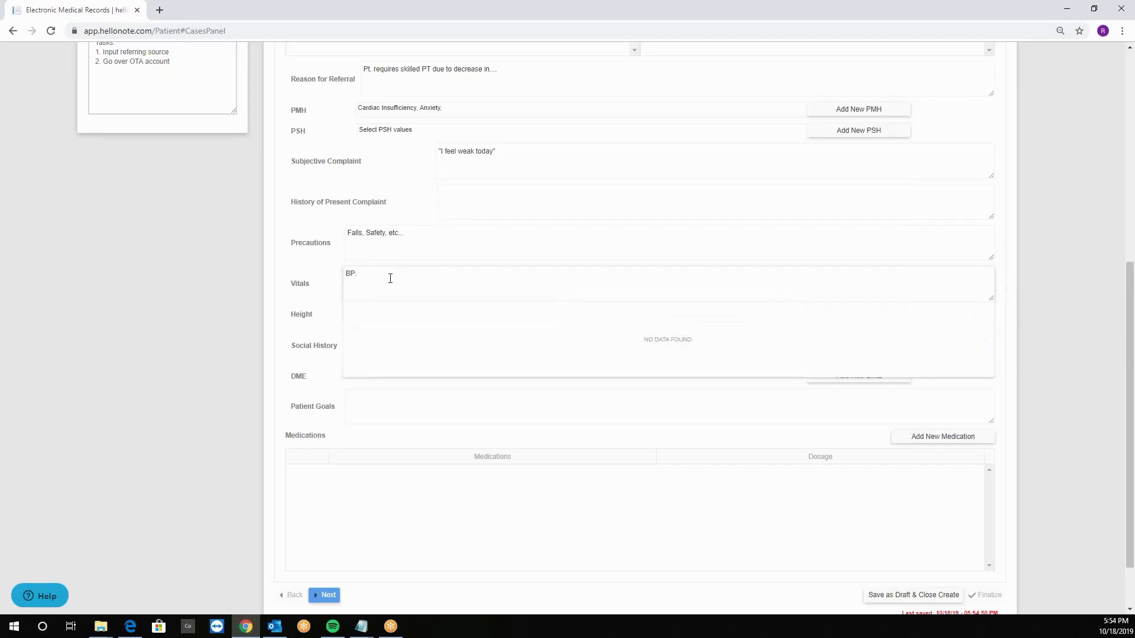
type(" 120/80 HR:60")
left_click(304, 294)
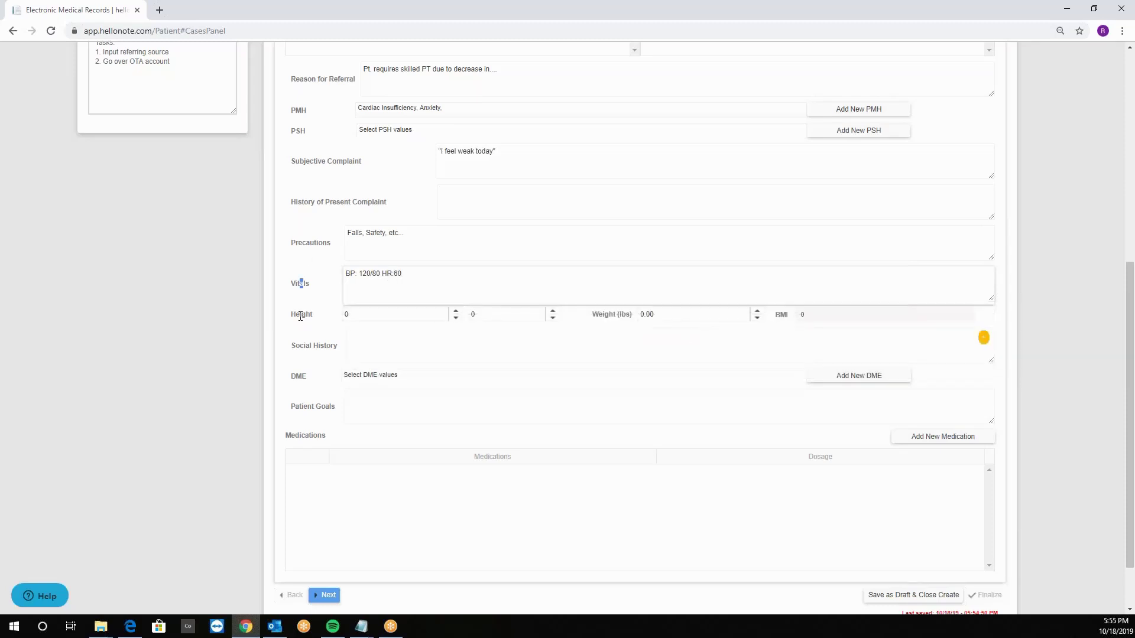
left_click_drag(312, 314, 295, 315)
Step: Enter height 5 ft 6 in and weight 160 lbs so BMI calculates to 26.4
left_click(361, 314)
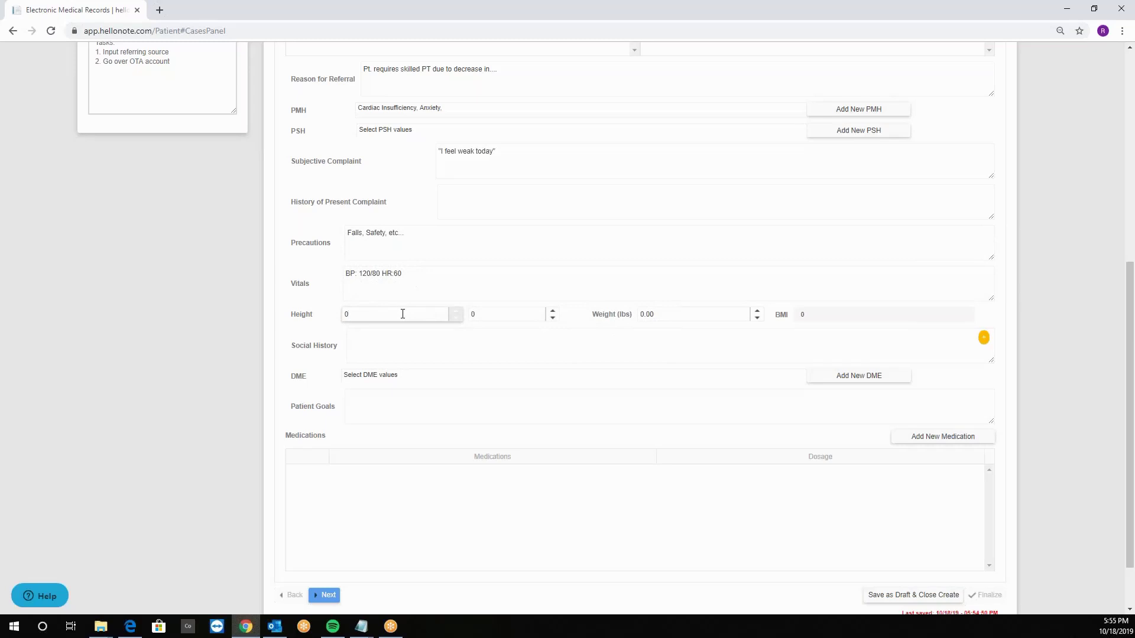
type("5")
left_click(497, 311)
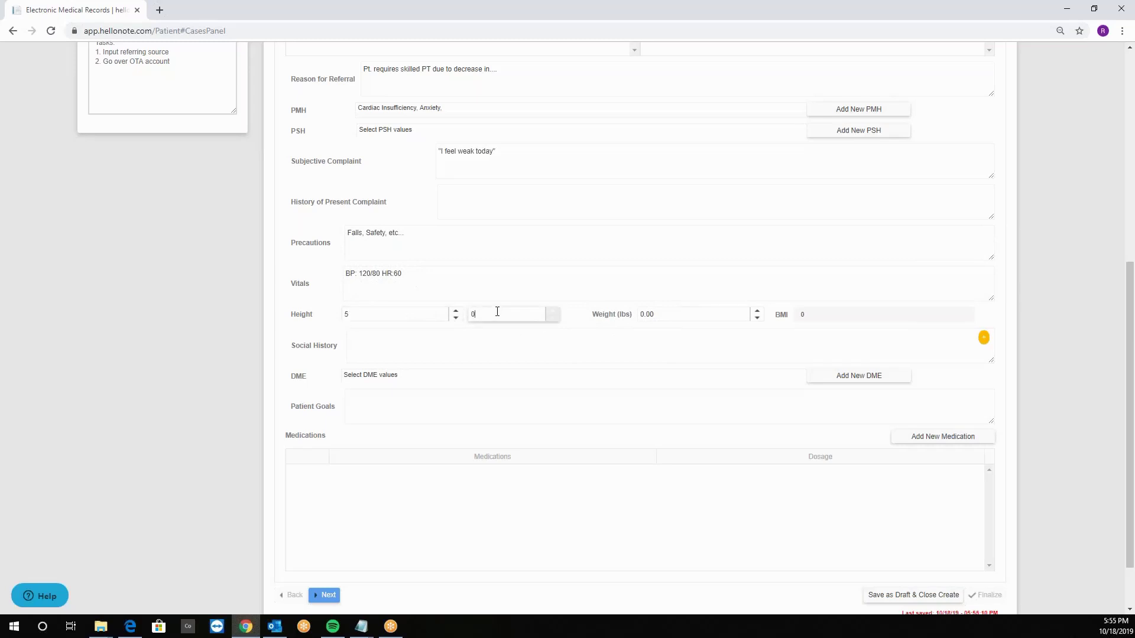
type("6")
left_click(686, 316)
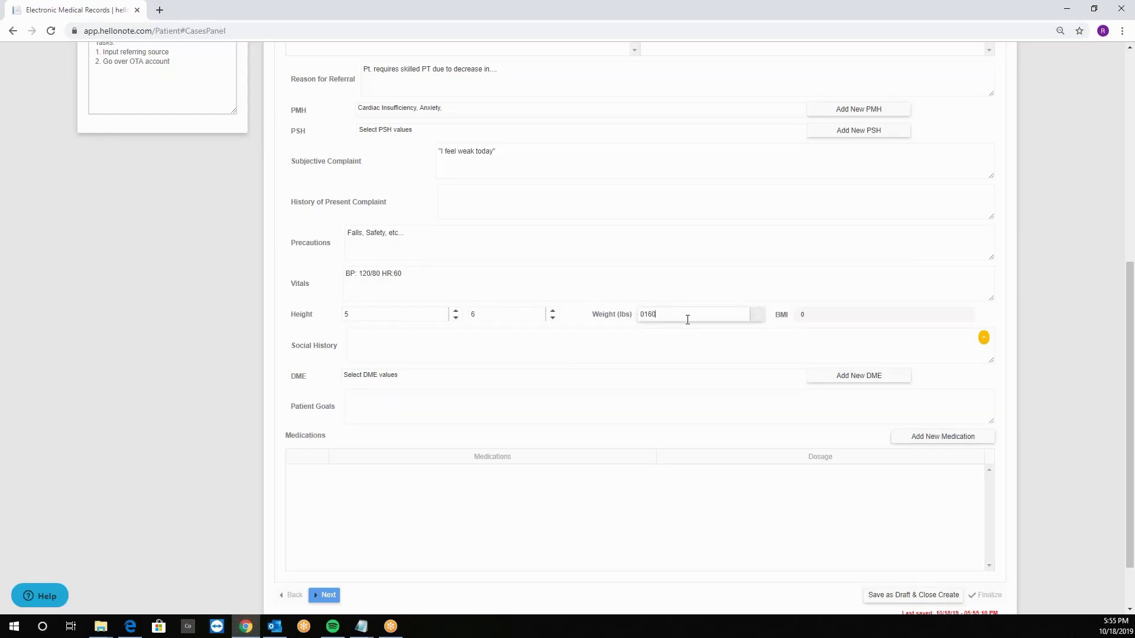
left_click(585, 315)
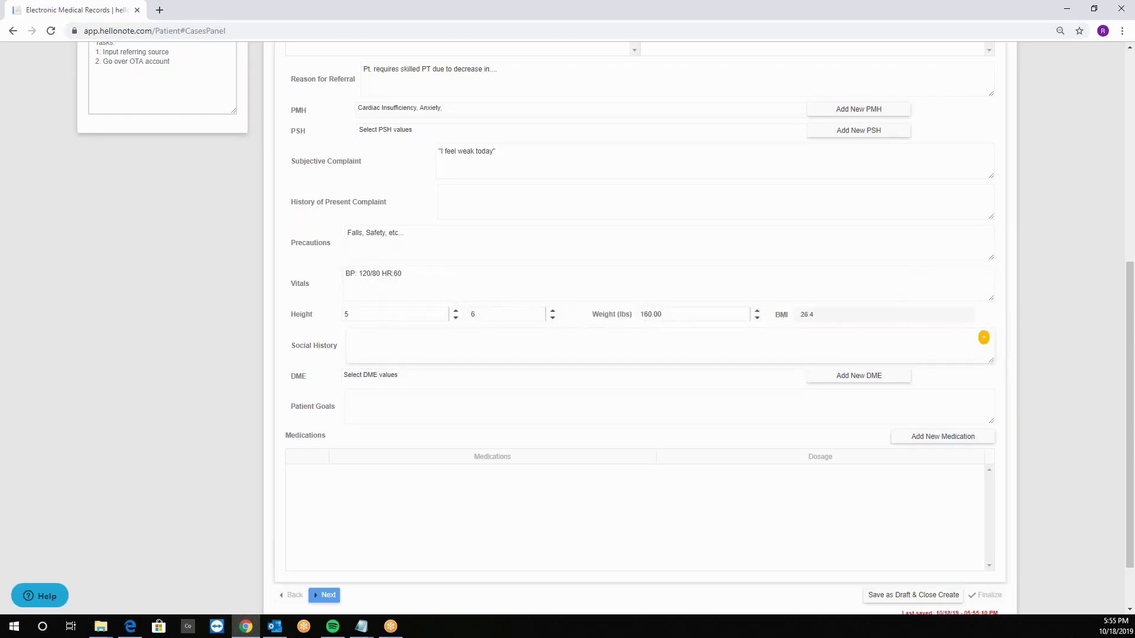
left_click_drag(775, 313, 836, 316)
left_click(797, 314)
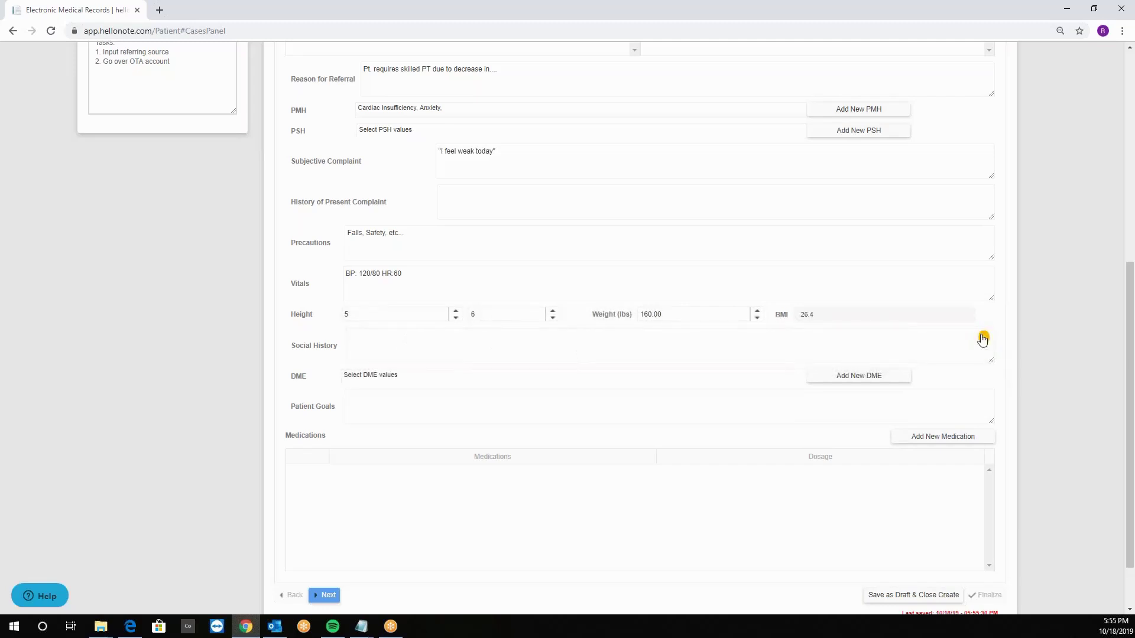
left_click(983, 338)
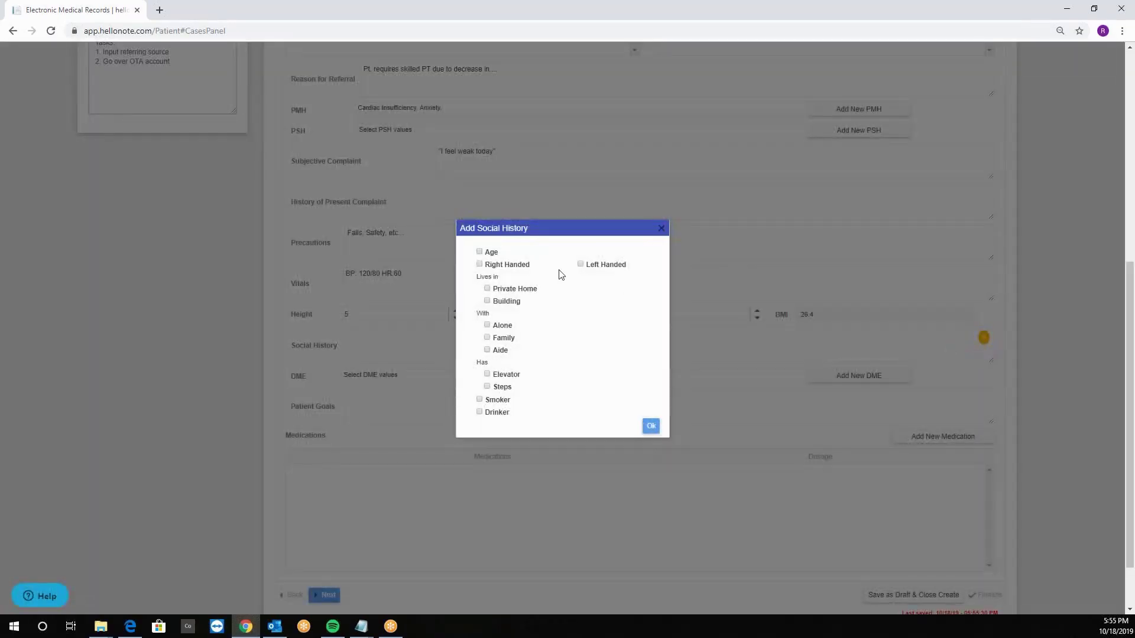
Step: Tick Age, Left Handed, Private Home, Alone, Steps and Drinker to build the social history
left_click(481, 252)
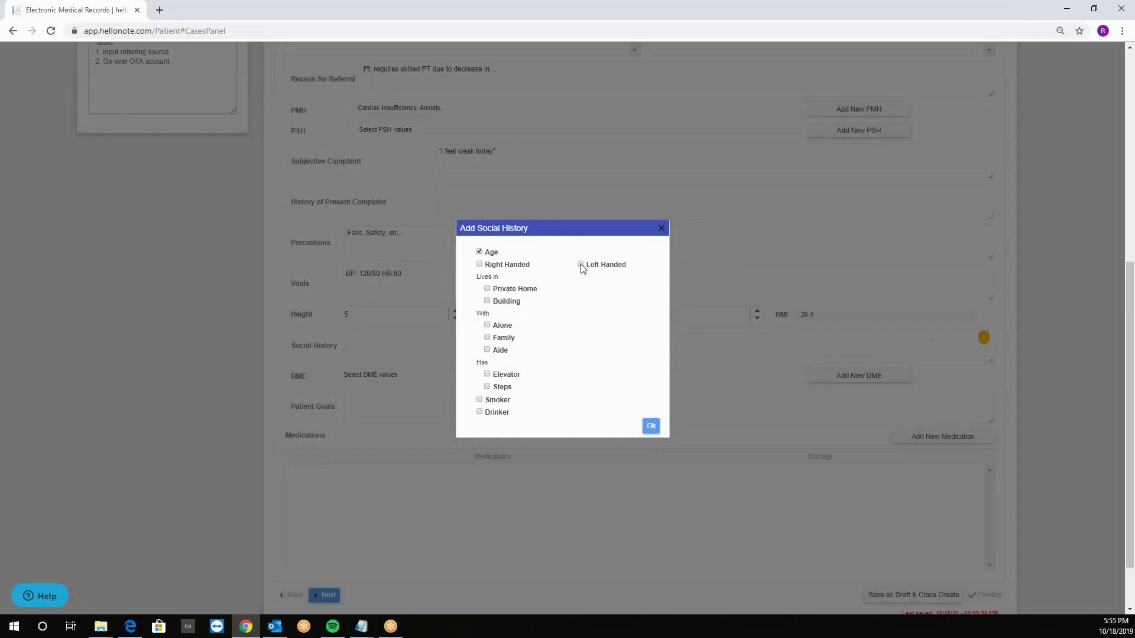
left_click(580, 265)
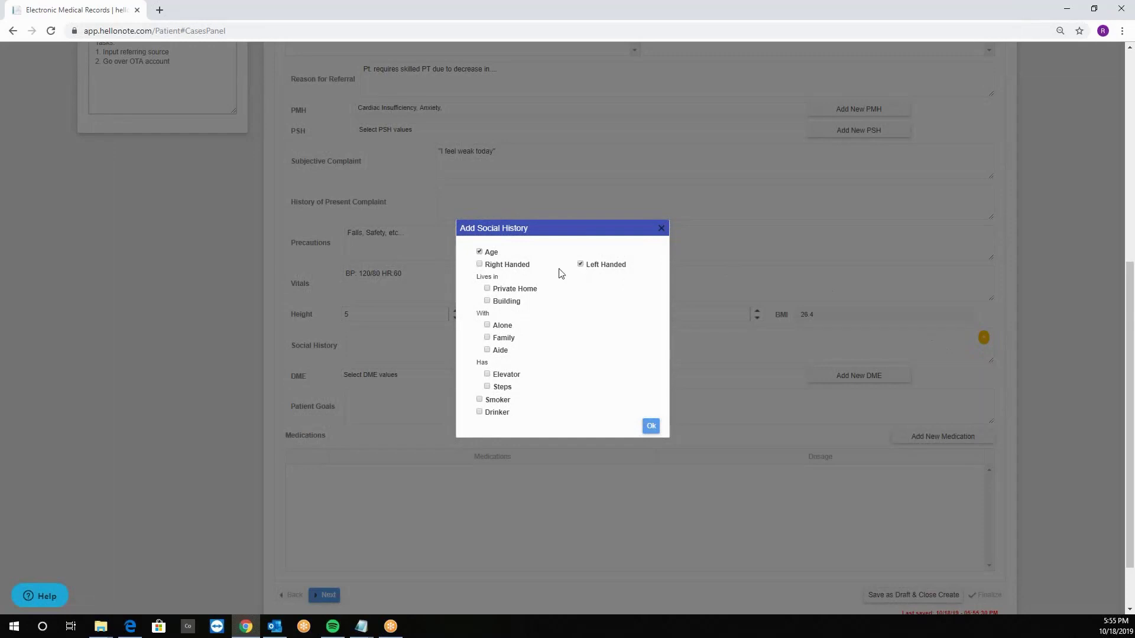
left_click(487, 289)
left_click(487, 326)
left_click(487, 387)
left_click(480, 414)
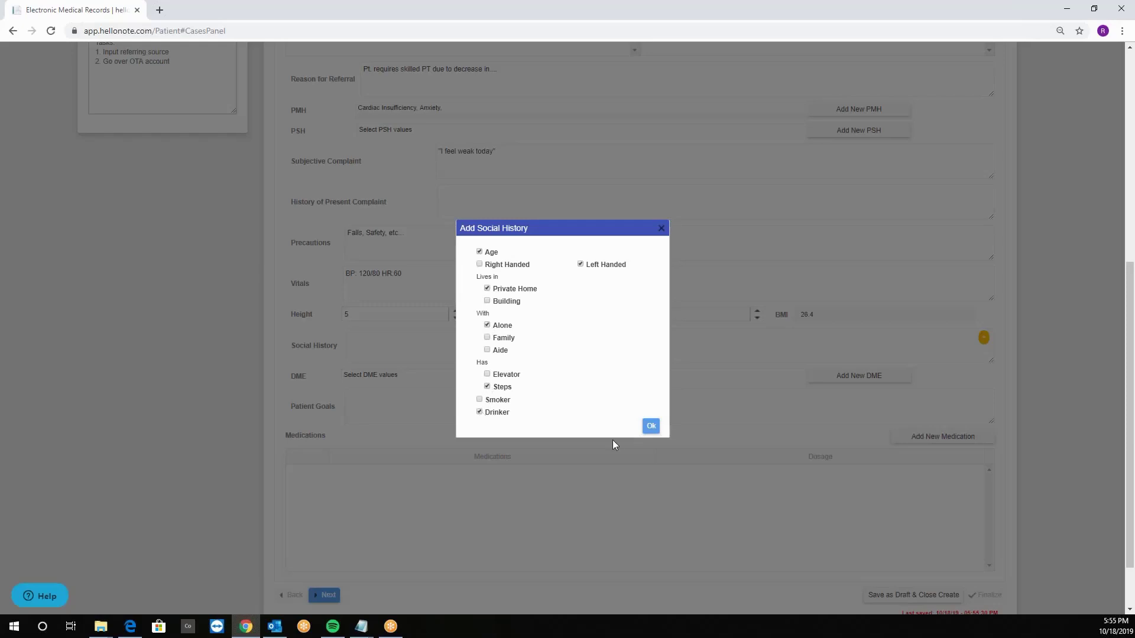
left_click(651, 427)
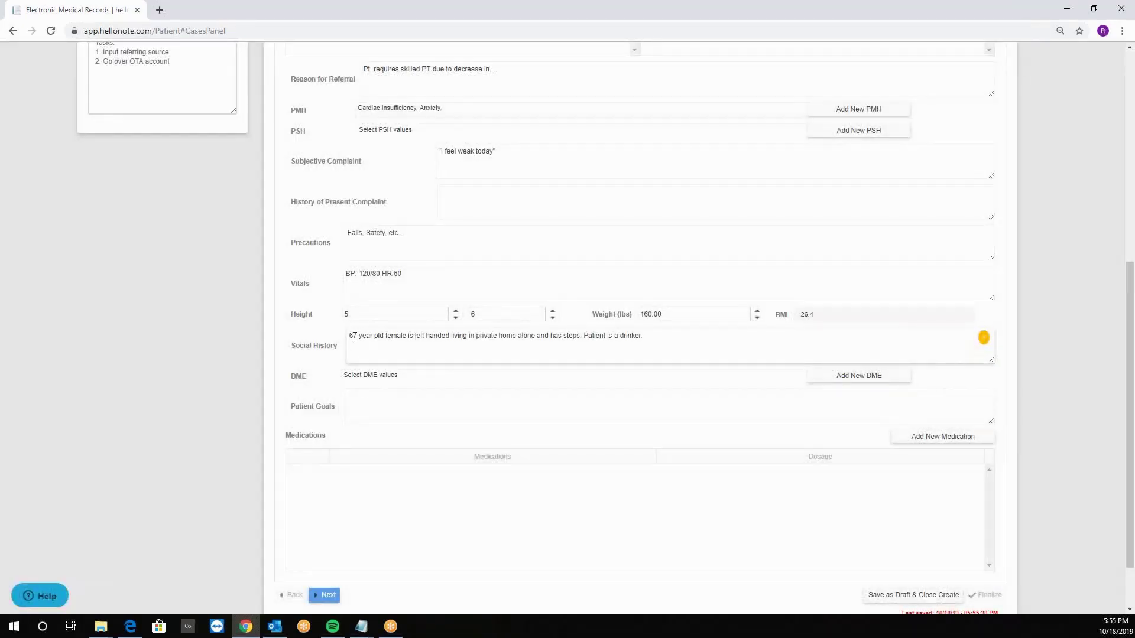
Step: Remove the stray characters typed after the social history sentence
left_click_drag(374, 337, 673, 338)
left_click(672, 338)
type("jekekek")
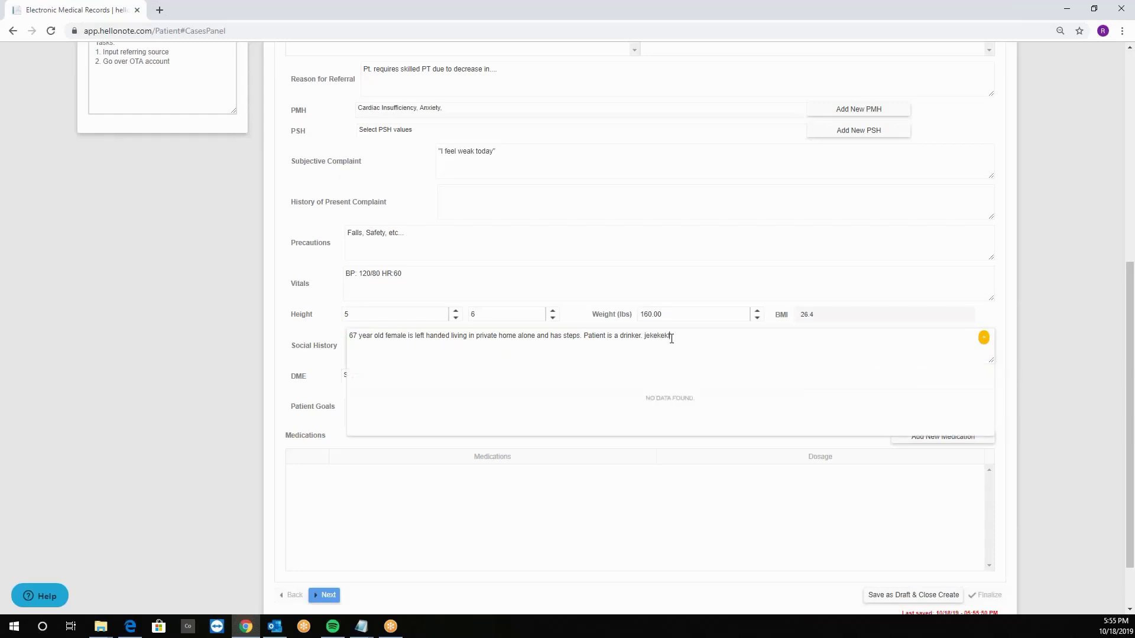
key("BackSpace")
key("BackSpace")
key("BackSpace")
key("BackSpace")
key("BackSpace")
key("BackSpace")
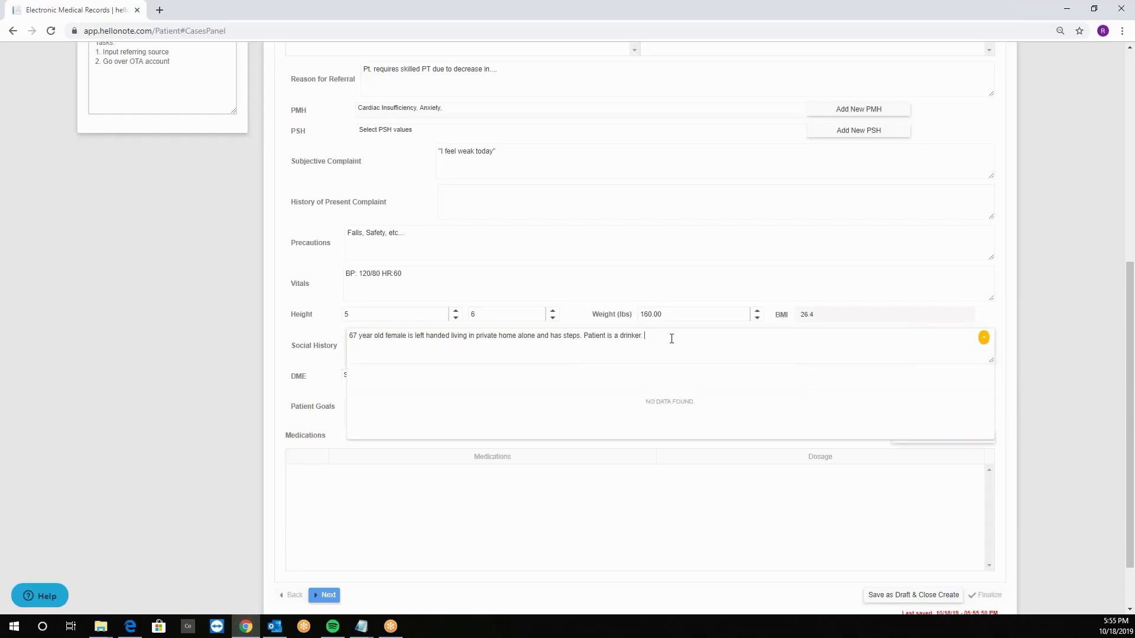
left_click(391, 398)
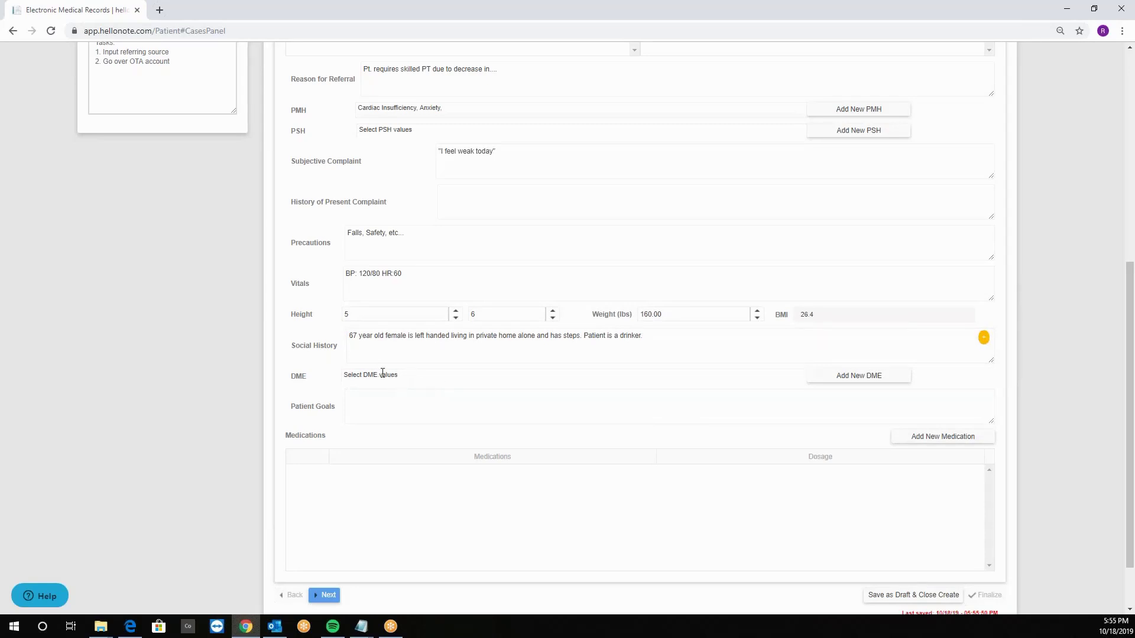
Step: Set the DME to Rolling Walker only, deselecting Cane and Quad Cane
left_click(422, 378)
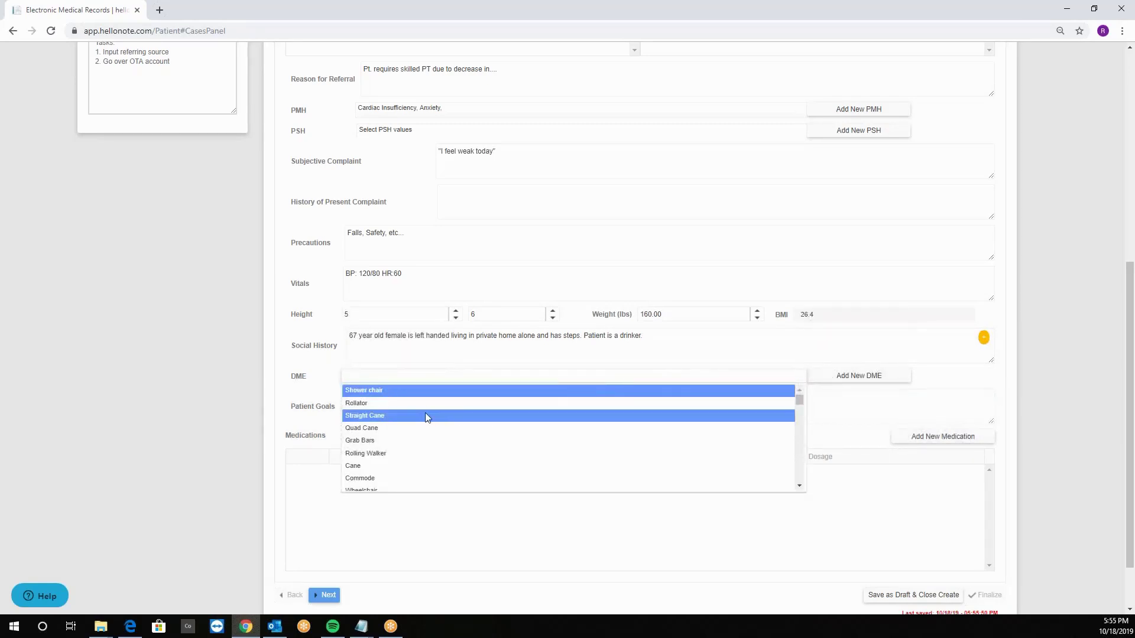
left_click(392, 428)
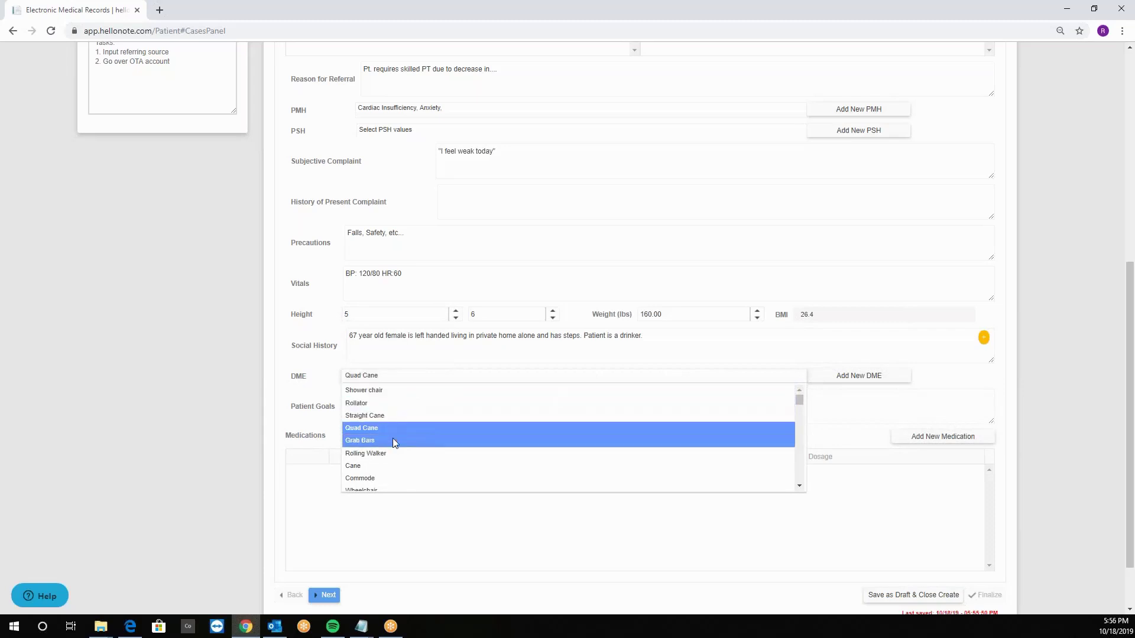
left_click(382, 454)
left_click(380, 467)
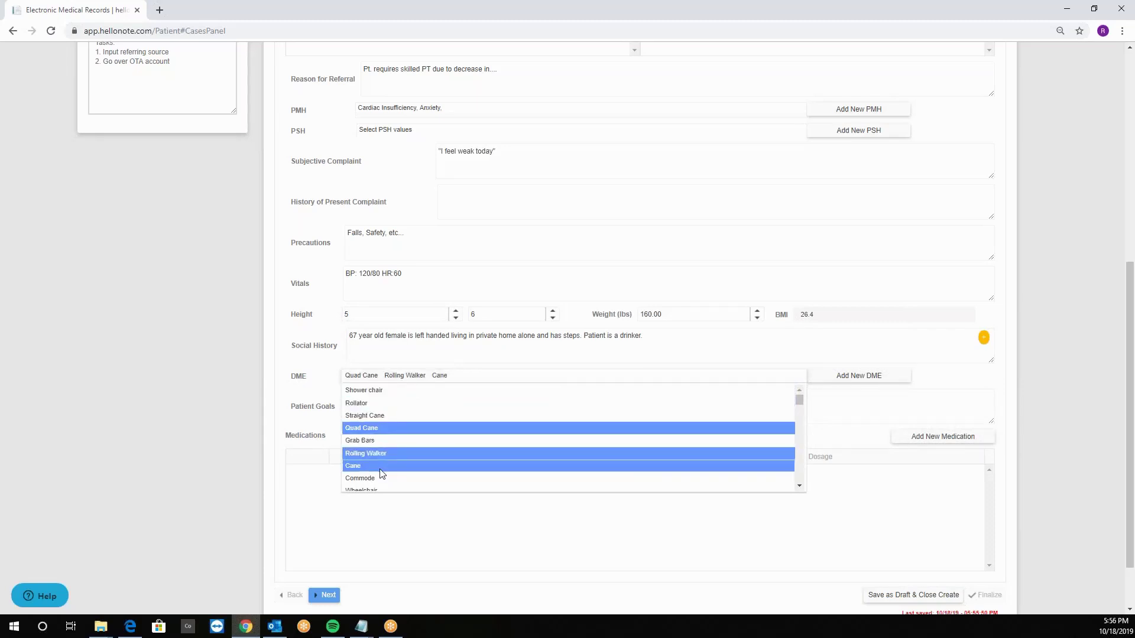
left_click(378, 466)
left_click(376, 430)
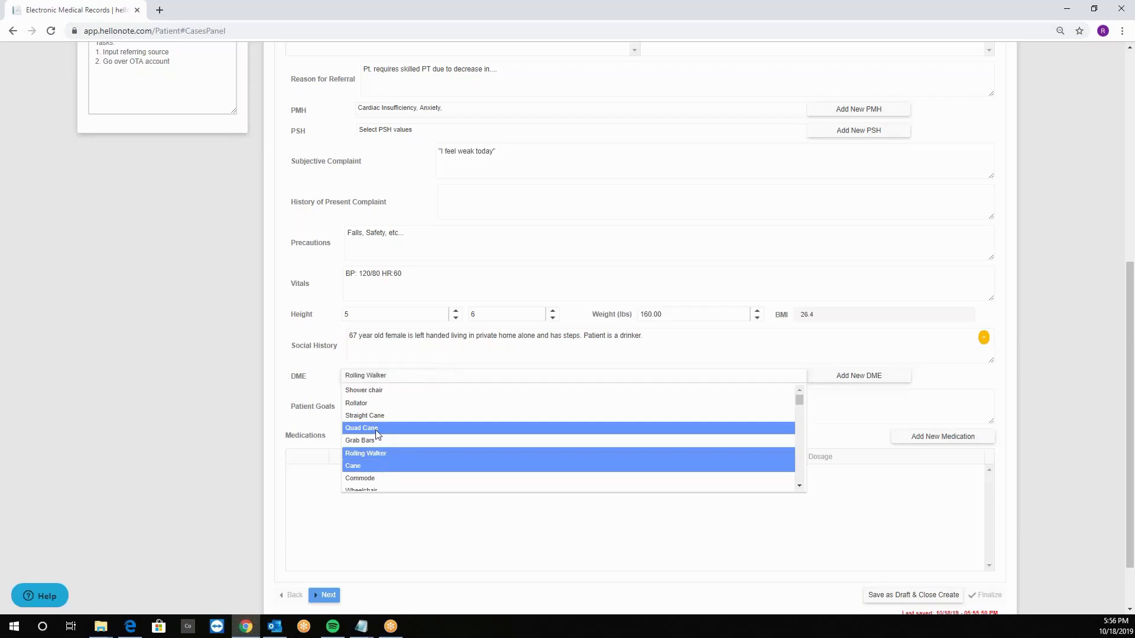
left_click(327, 394)
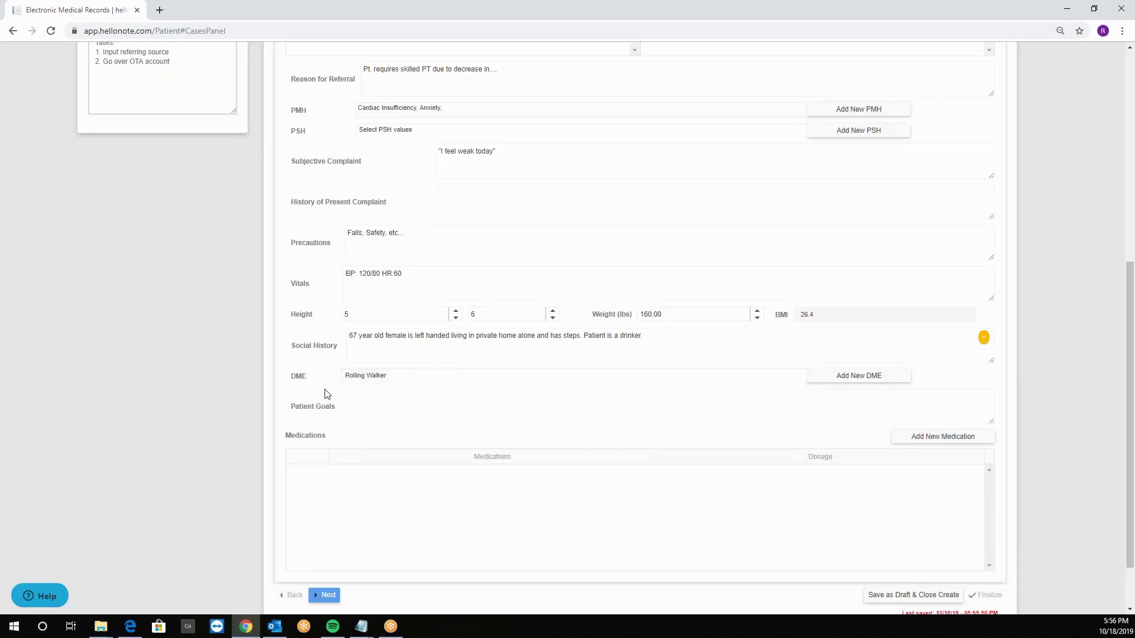
scroll(327, 396, "down", 2)
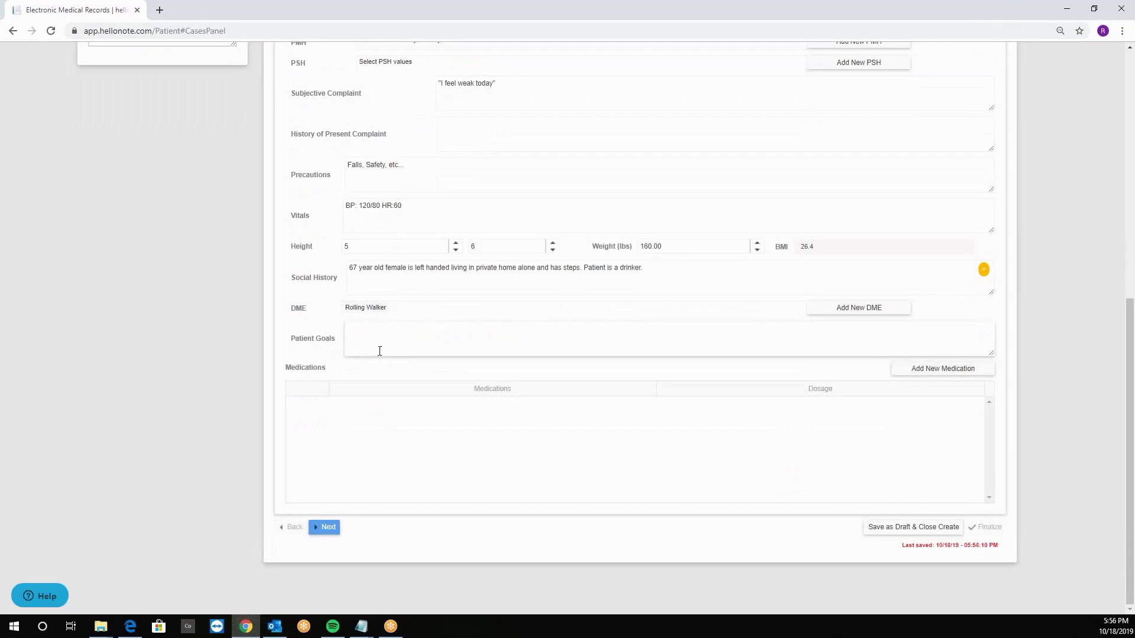
Step: Enter the patient goal "I want to be able to get dressed myself."
left_click(398, 339)
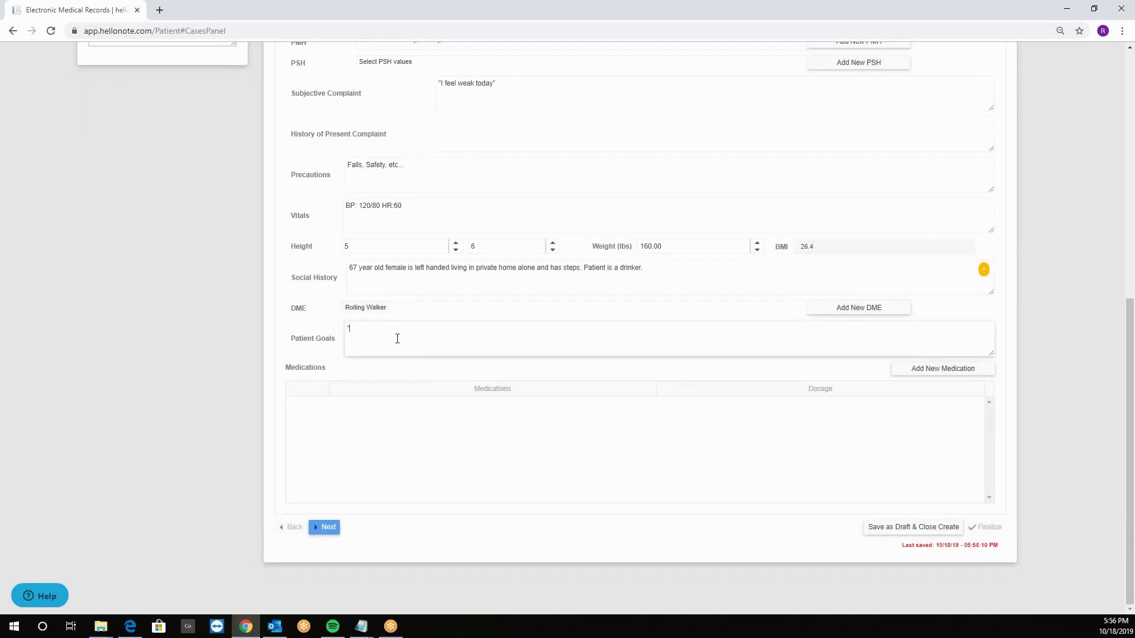
type("\"I wa")
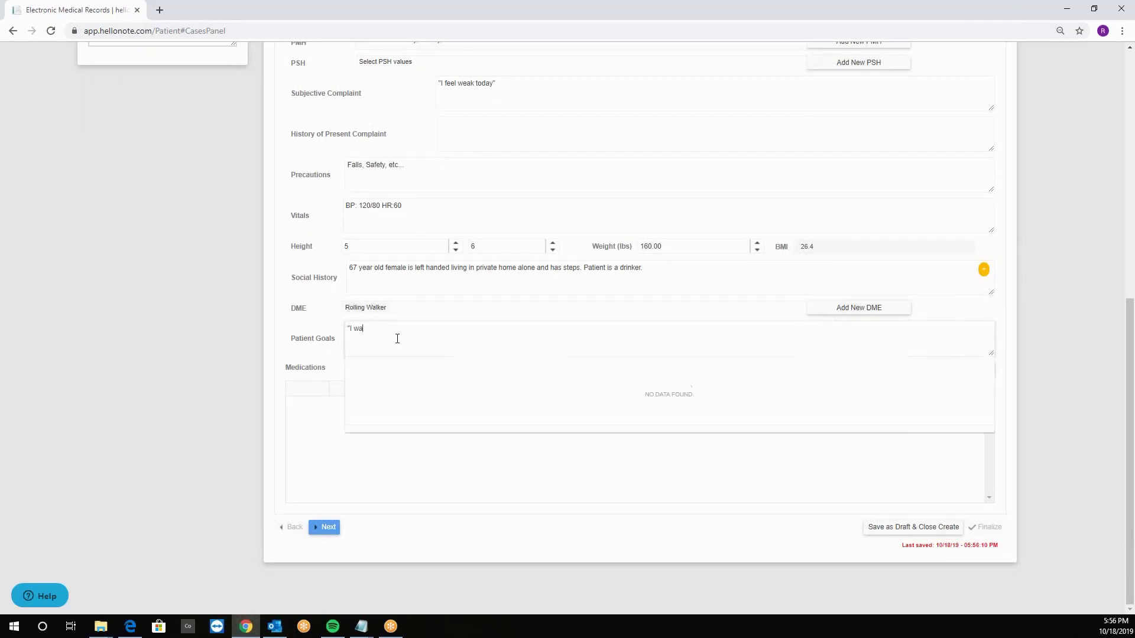
type("nt to be able to get dressed myself.\"")
left_click(361, 370)
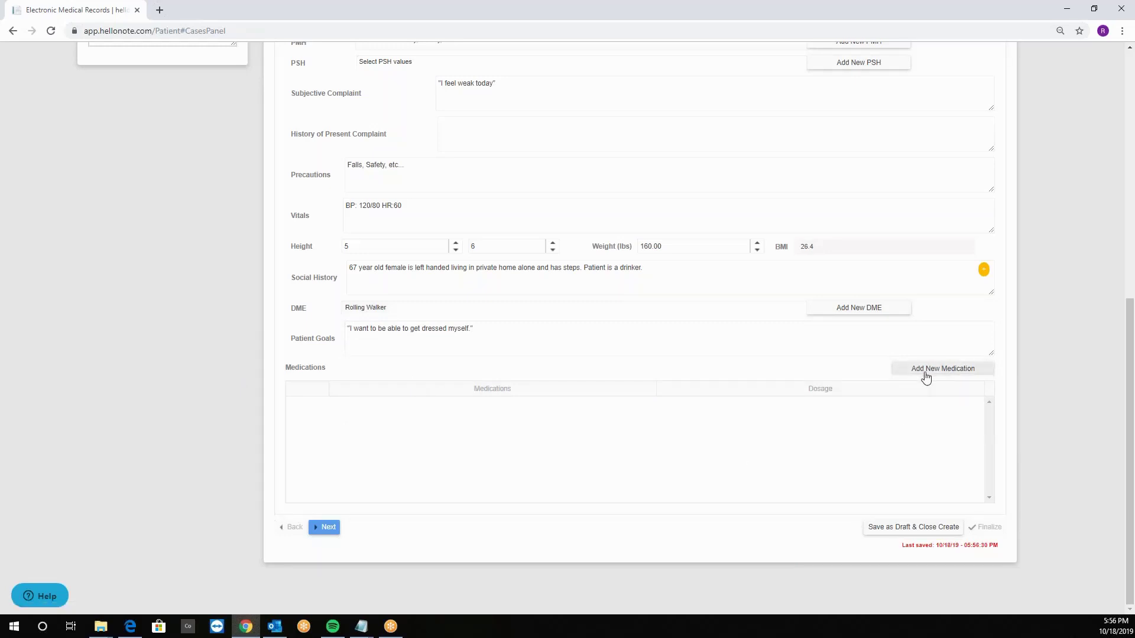
left_click(914, 373)
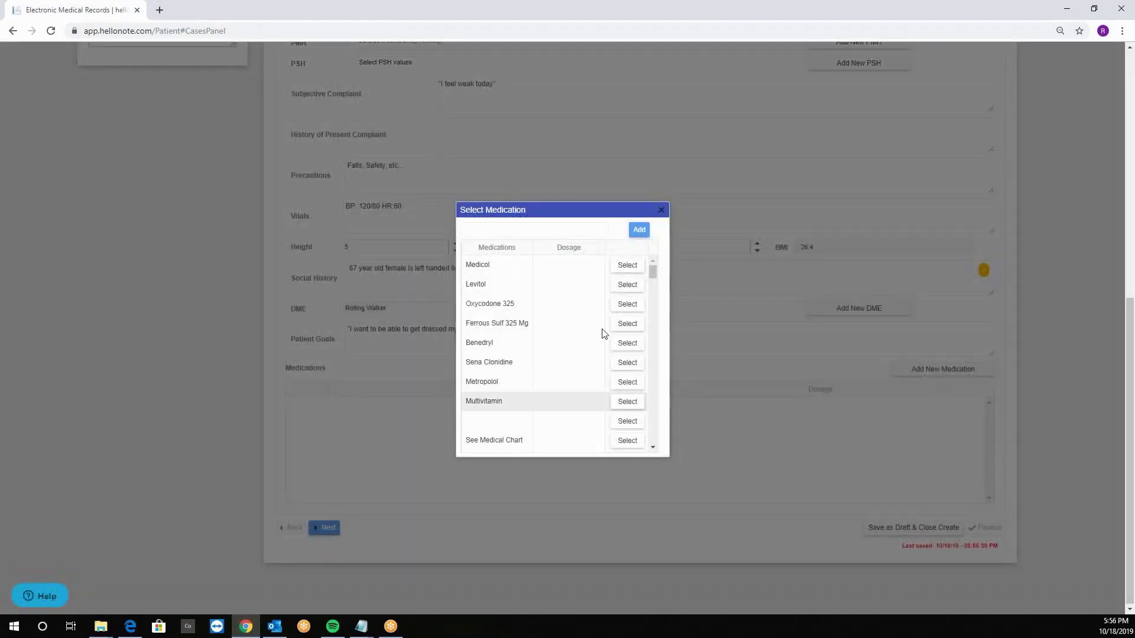
Step: Add Benedryl with dosage 0.05 to the medications
scroll(514, 304, "down", 3)
scroll(514, 304, "up", 3)
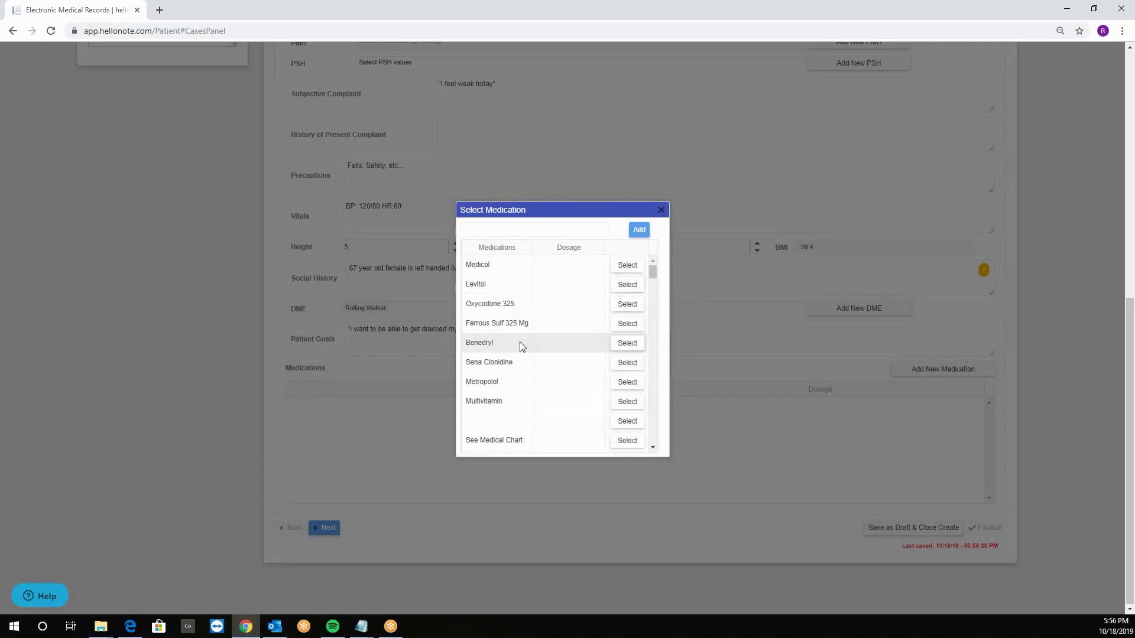
left_click(567, 341)
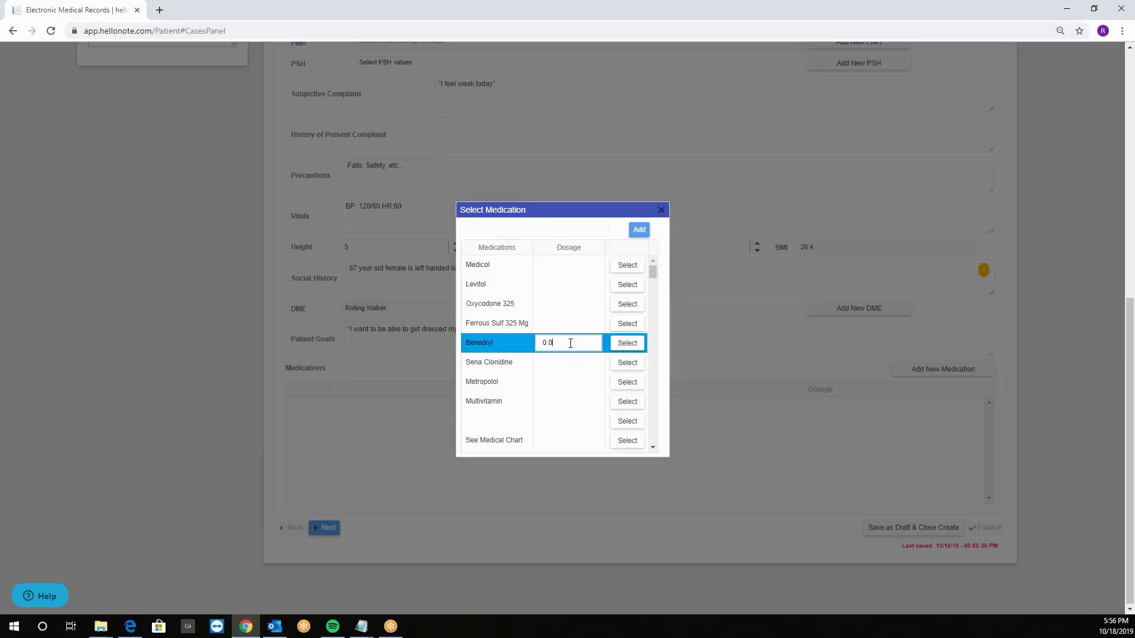
type("0.05")
left_click(631, 343)
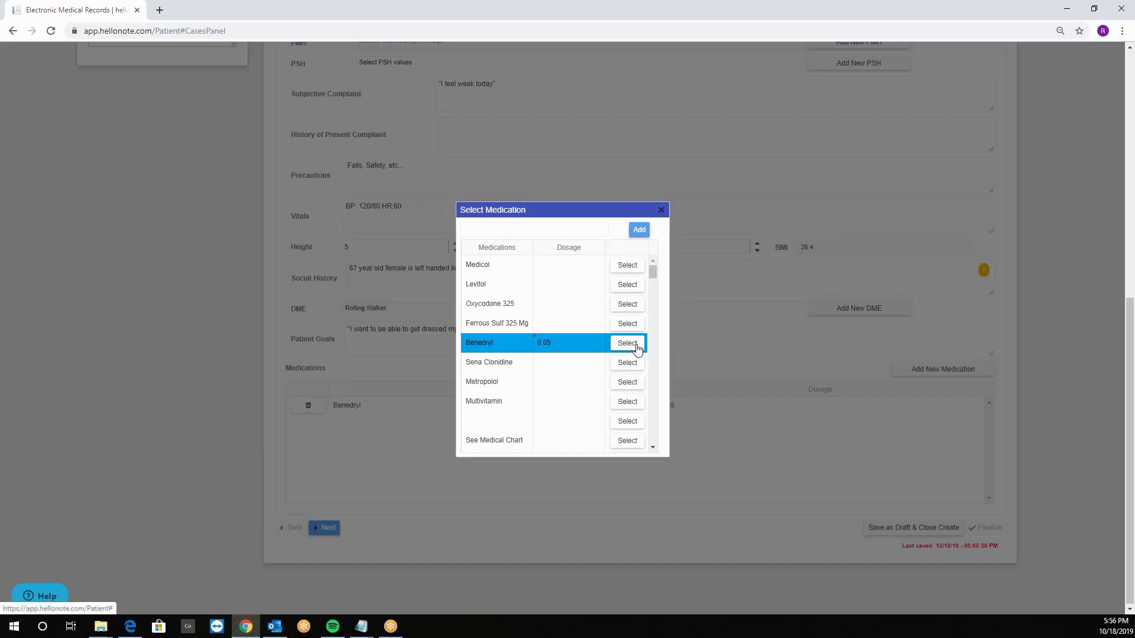
left_click(400, 293)
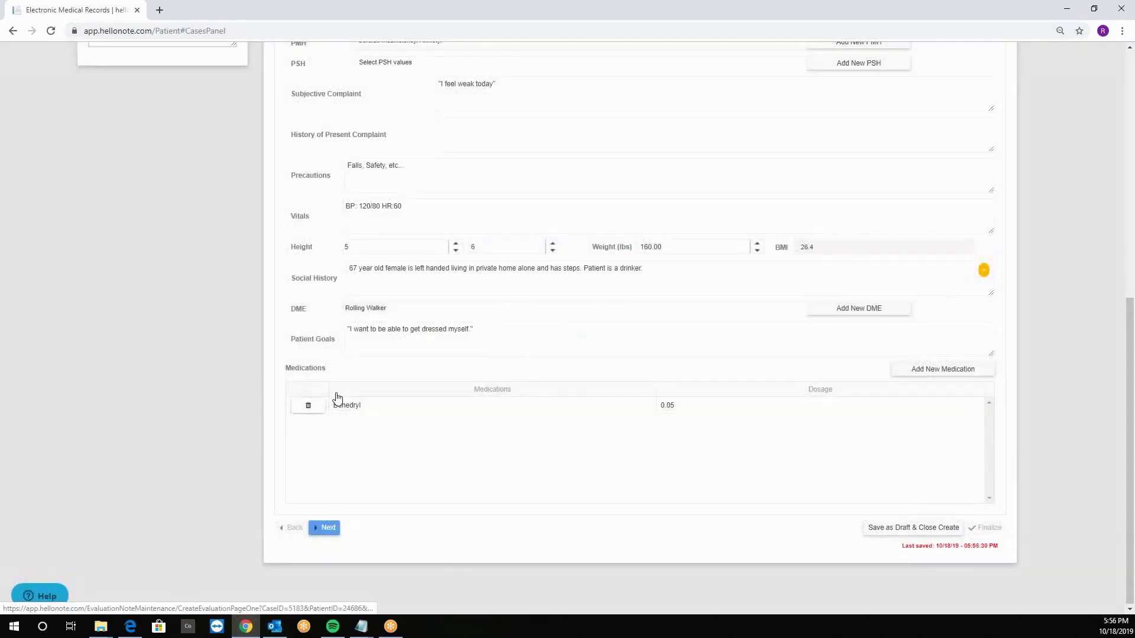
Step: Search 'see' and add See Medical Chart to the medications
left_click(908, 368)
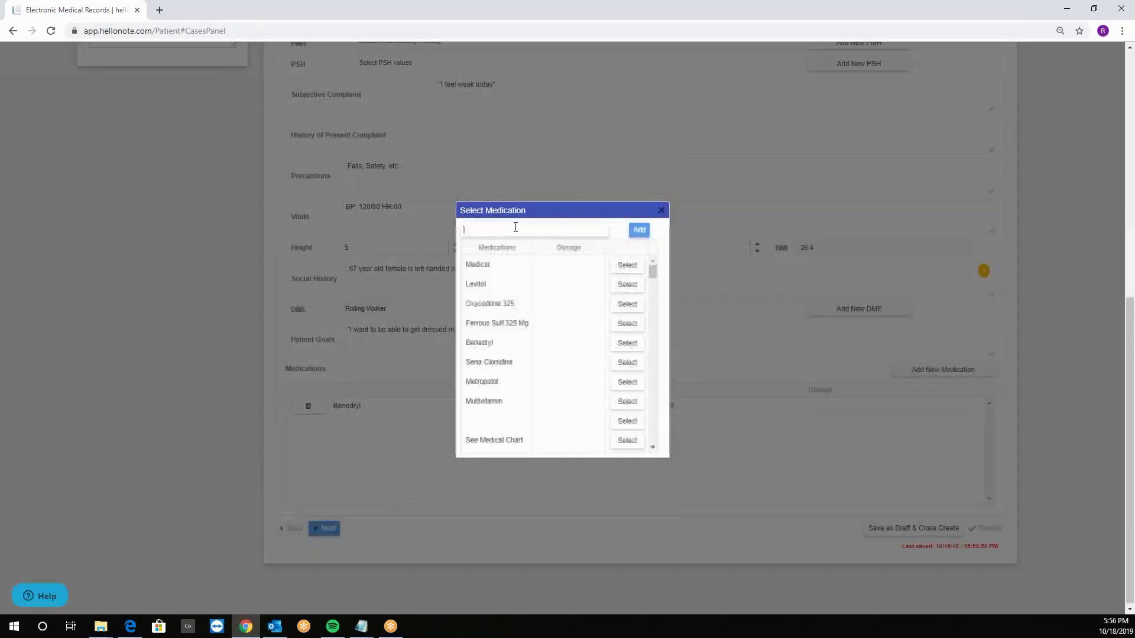
left_click(516, 228)
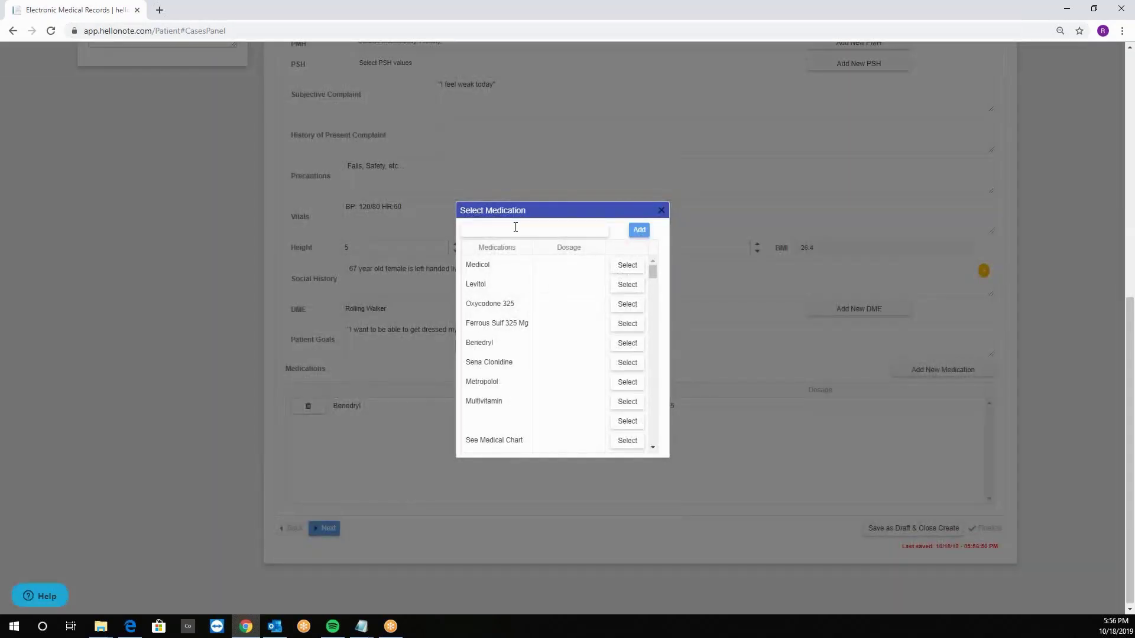
type("see")
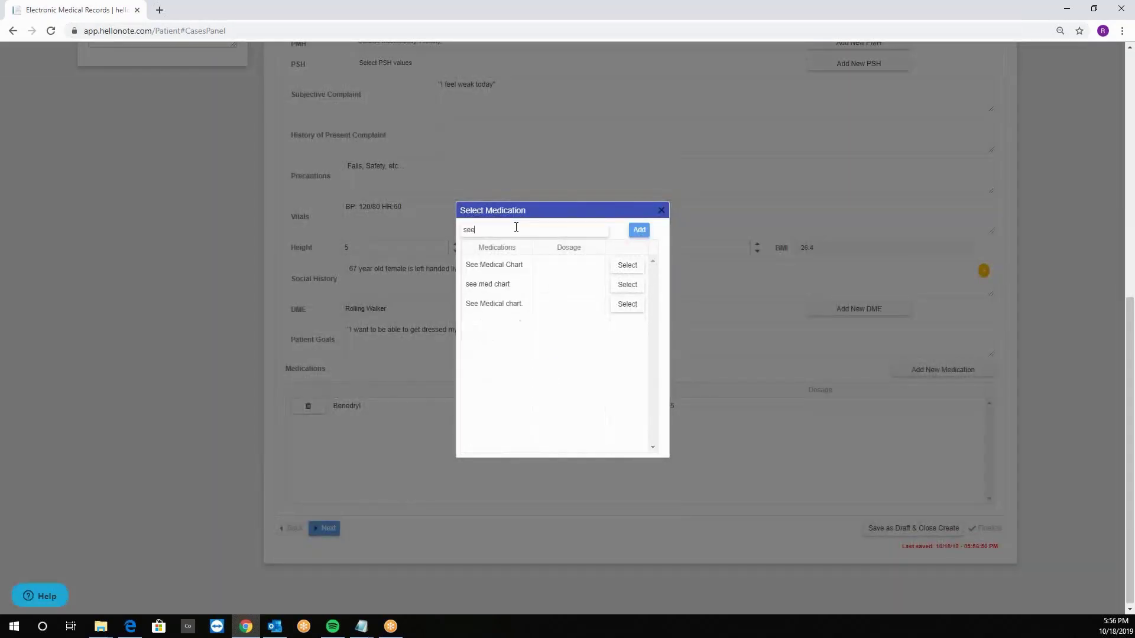
left_click(628, 265)
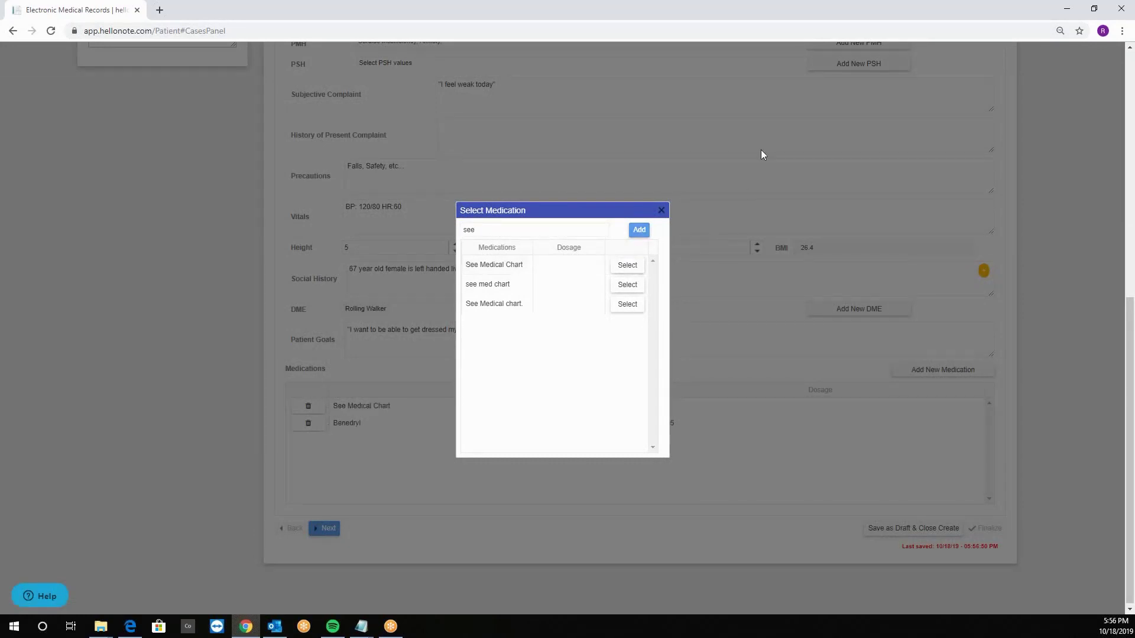
left_click(661, 211)
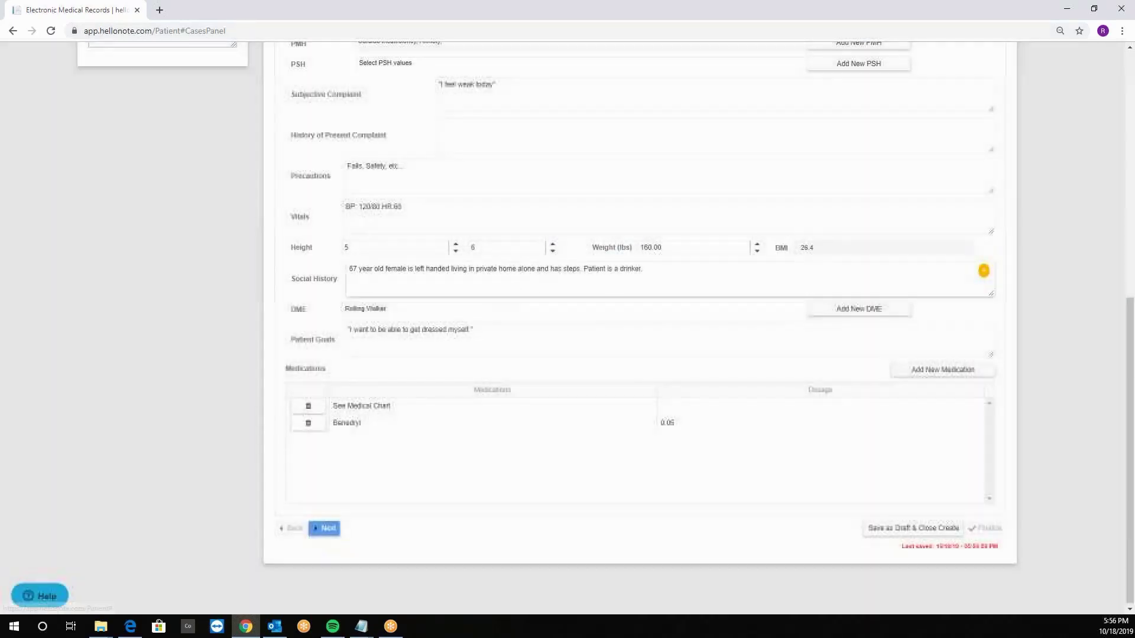
left_click(513, 346)
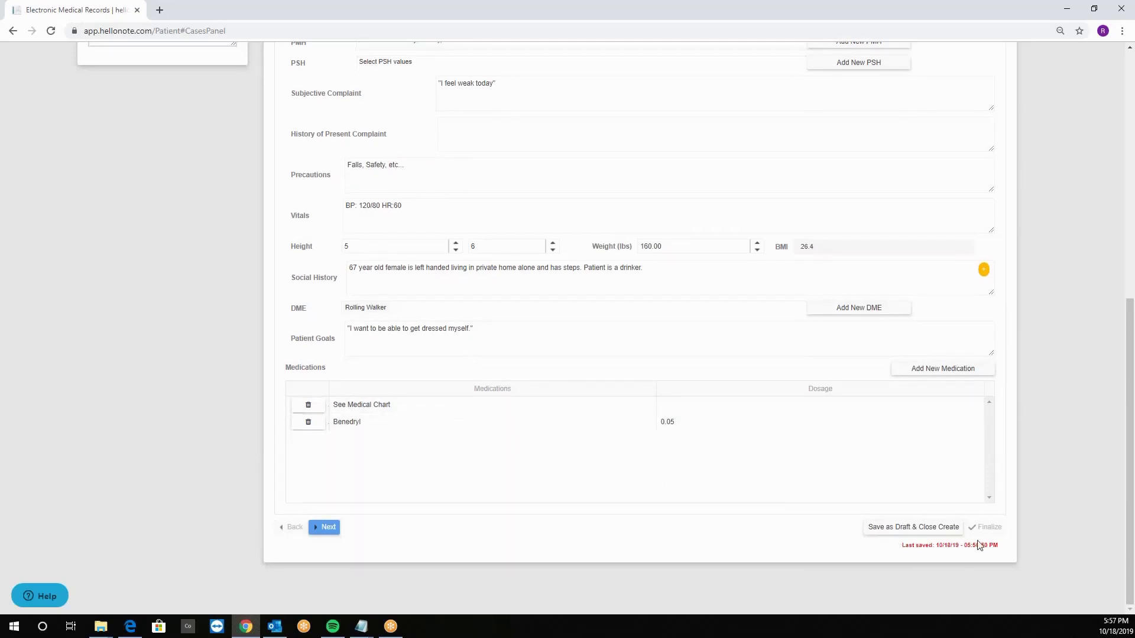
right_click(968, 589)
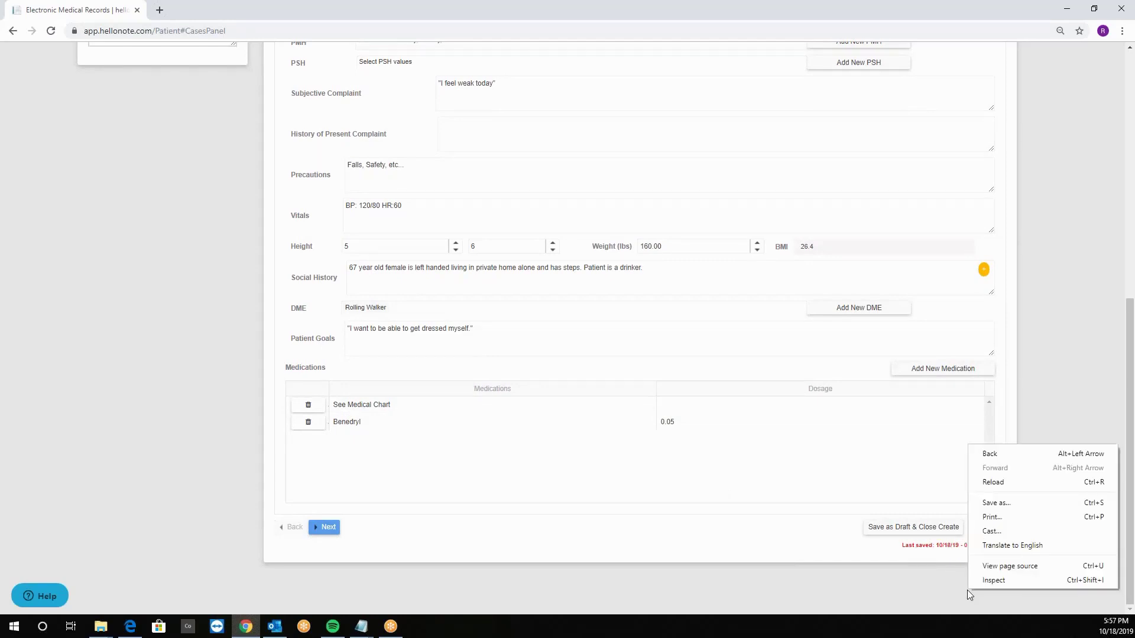
left_click(830, 543)
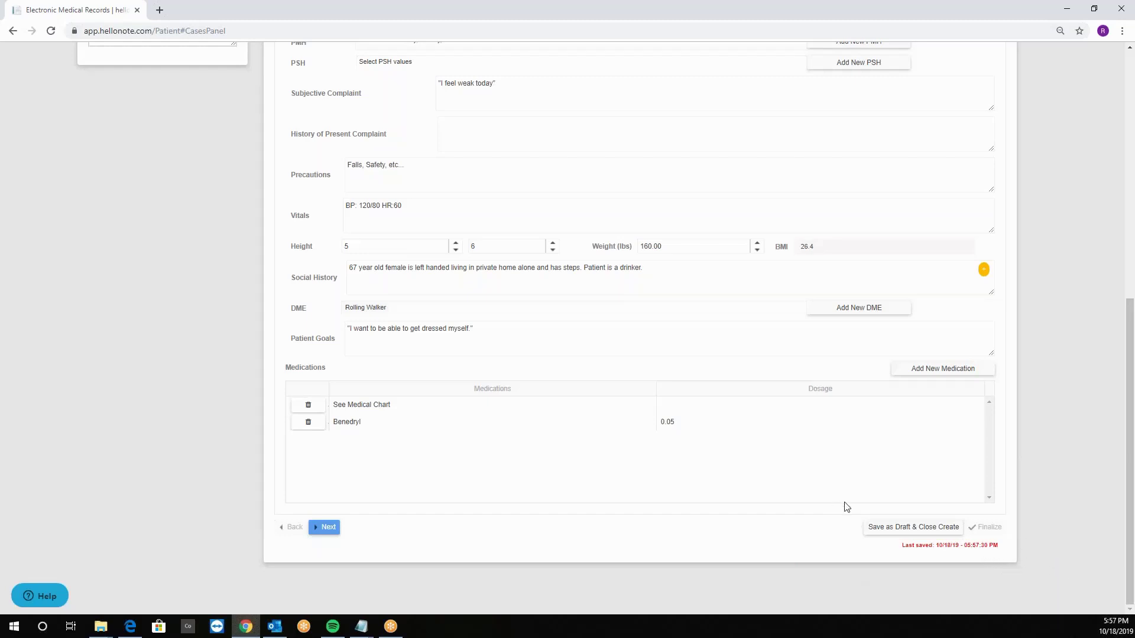
Step: Go to Functional Deficits, expand GAIT and mark Distance as a gait deficit
left_click(330, 528)
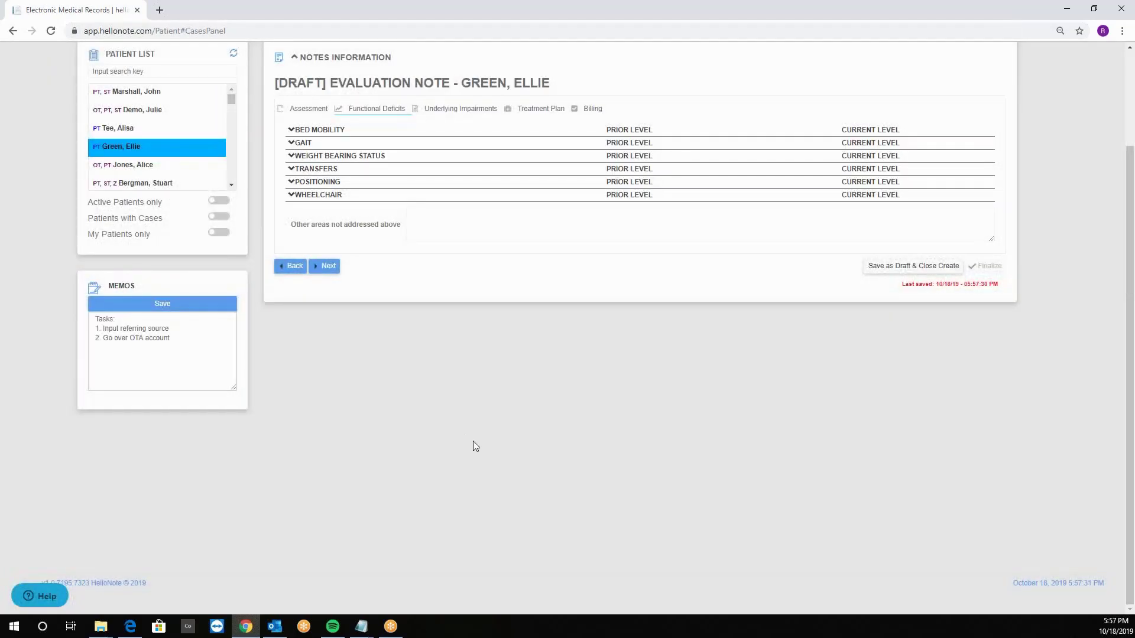
scroll(473, 441, "up", 2)
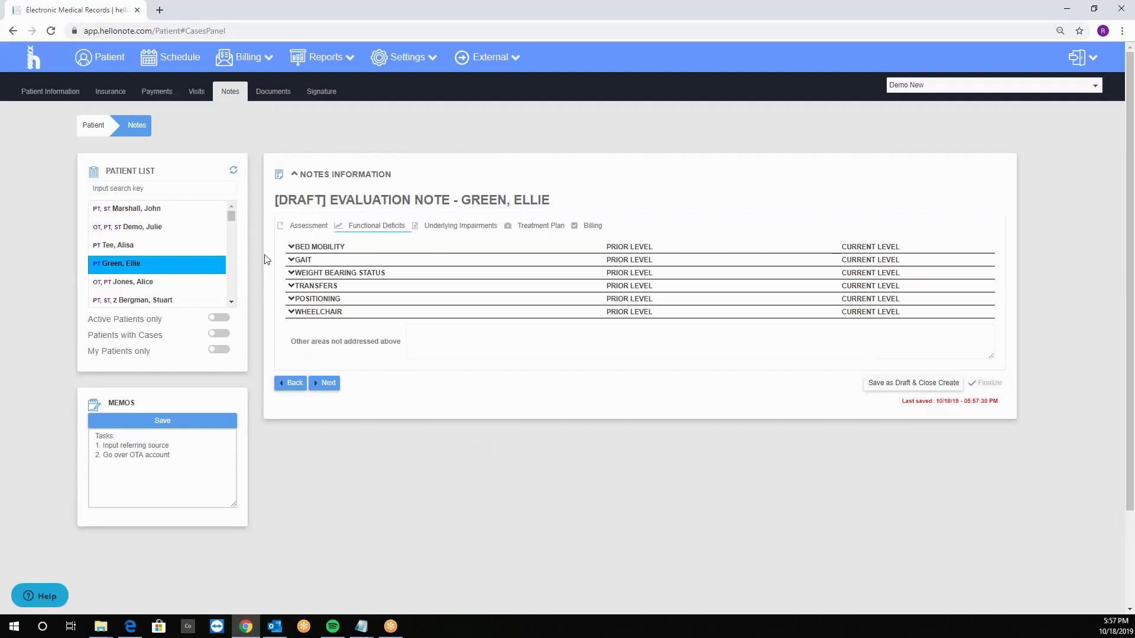
left_click(299, 260)
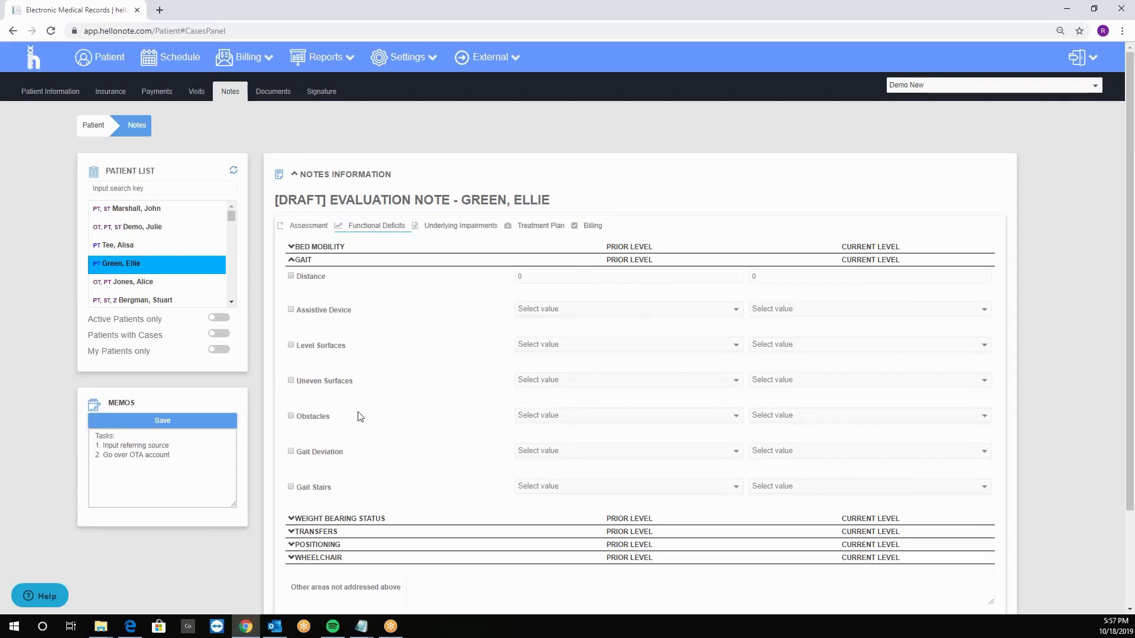
left_click(291, 277)
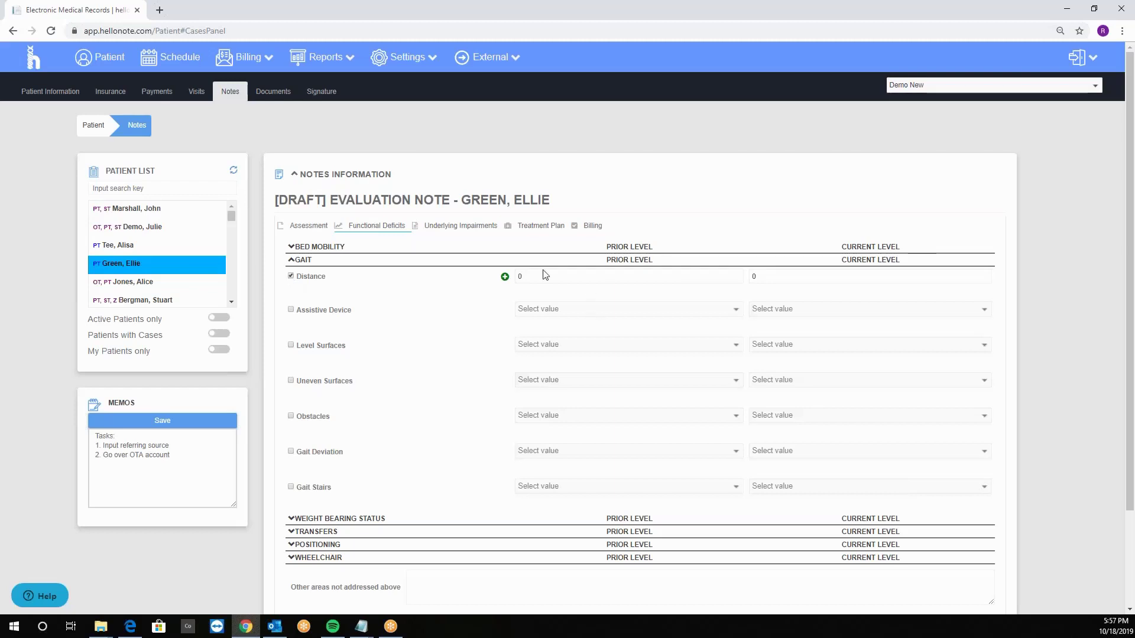
left_click(804, 279)
left_click(567, 283)
Step: Mark Level Surfaces with prior level independence and current level moderate assistance
left_click(290, 346)
left_click(558, 347)
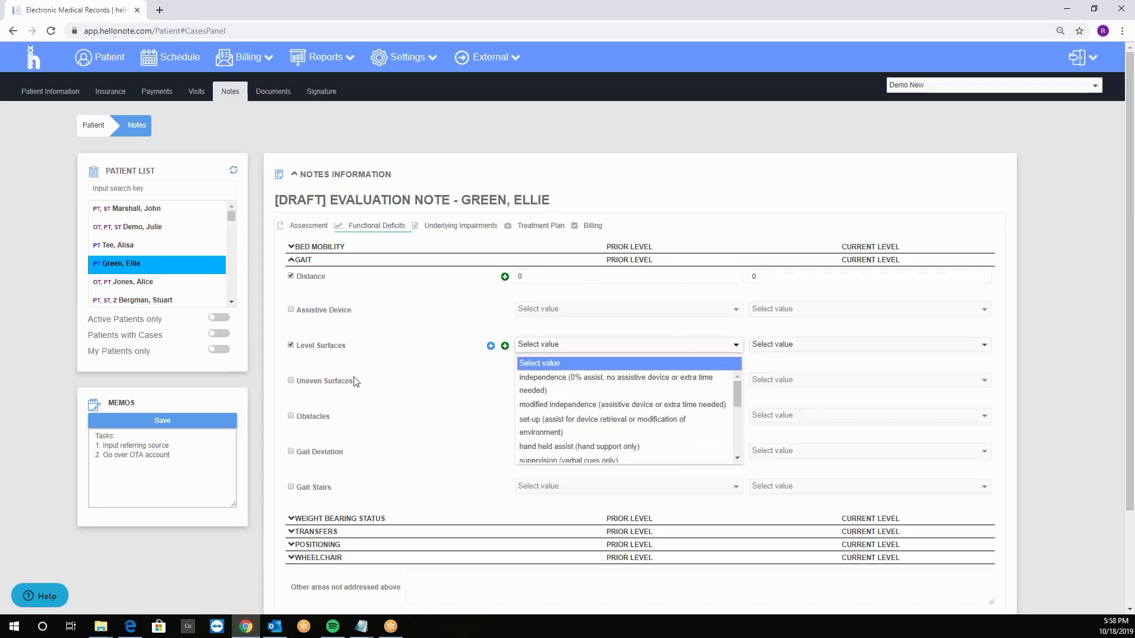
left_click(563, 388)
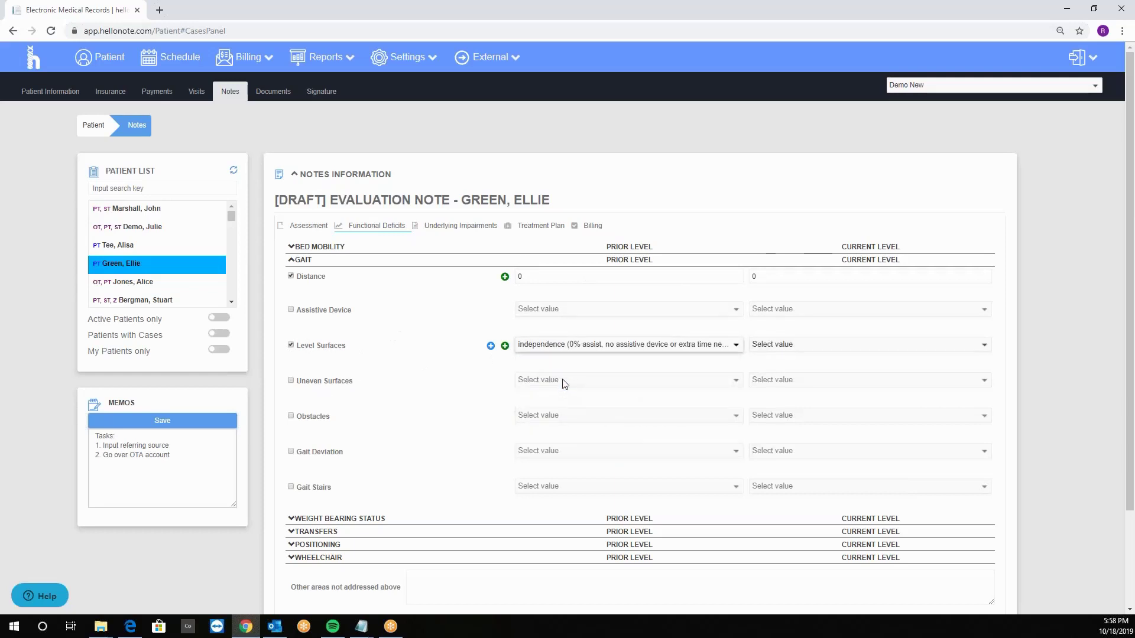
left_click(780, 348)
scroll(782, 395, "down", 2)
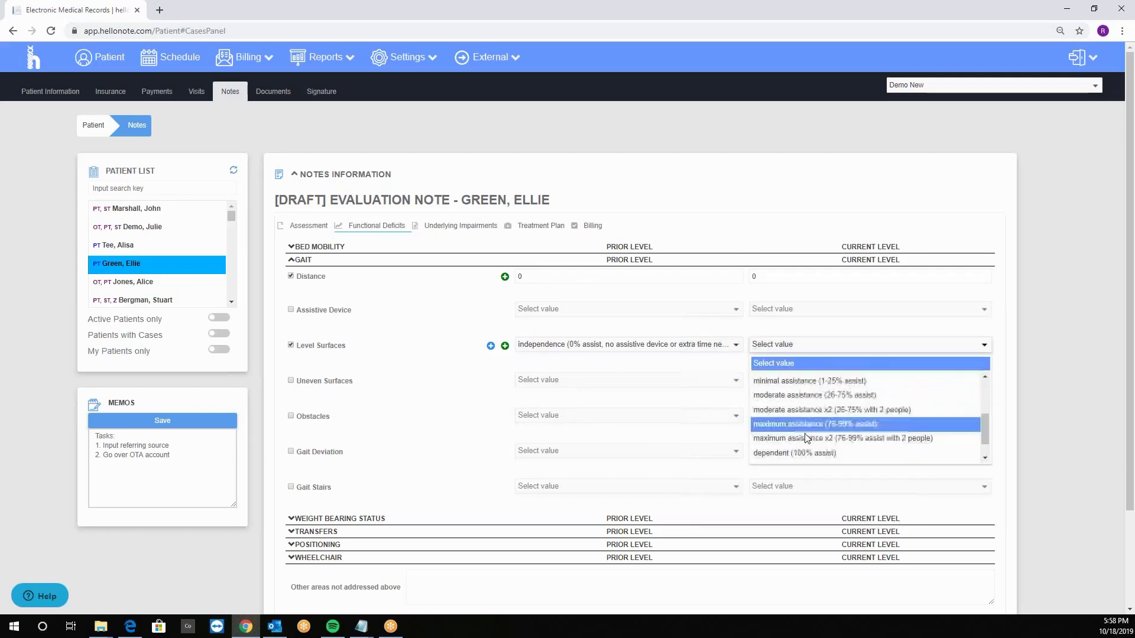
left_click(780, 396)
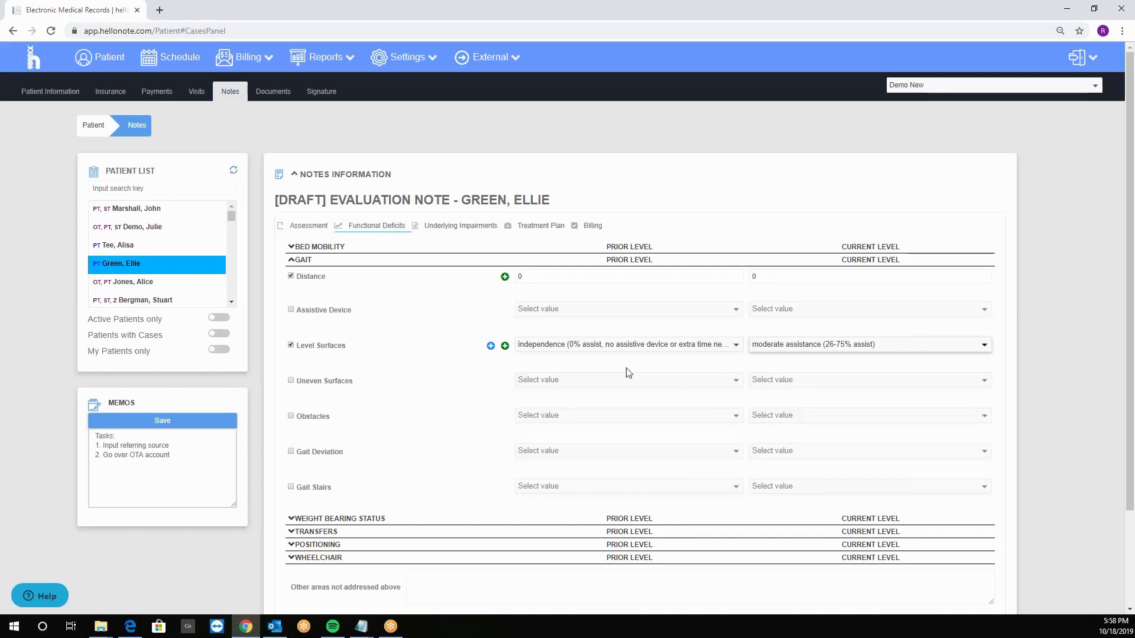
Step: Add the Level Surfaces comment 'Pt. has decreased mobility in the morning.', correcting 'decleased' to 'decreased'
left_click(505, 346)
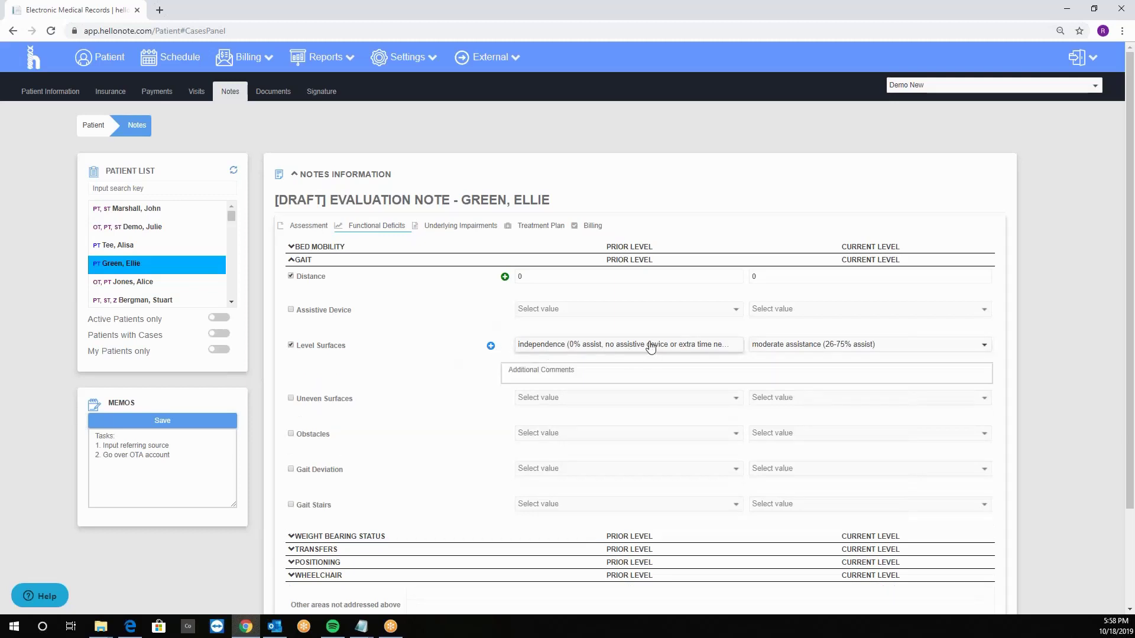
left_click(562, 371)
type("P")
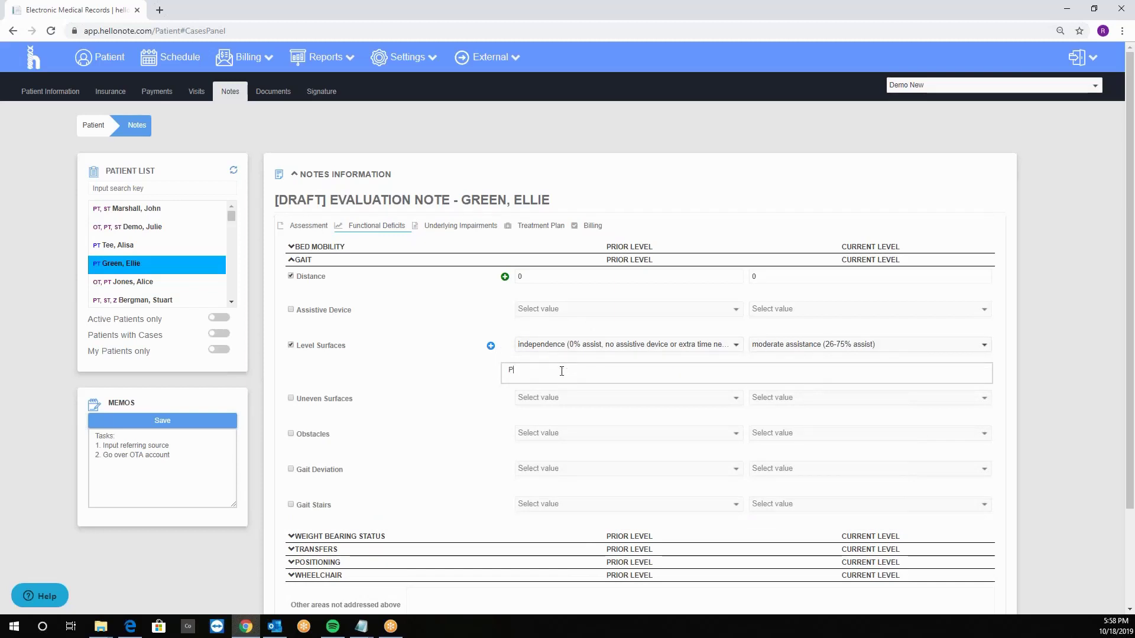
type("t. has decresed mobility in the morning.")
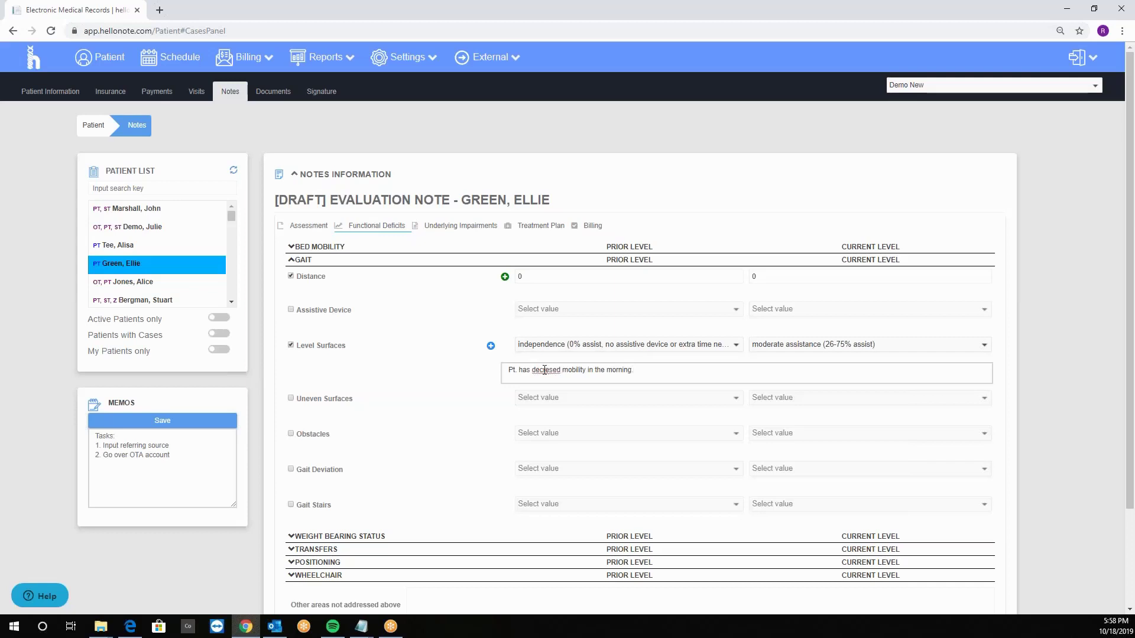
right_click(545, 370)
left_click(564, 379)
right_click(545, 371)
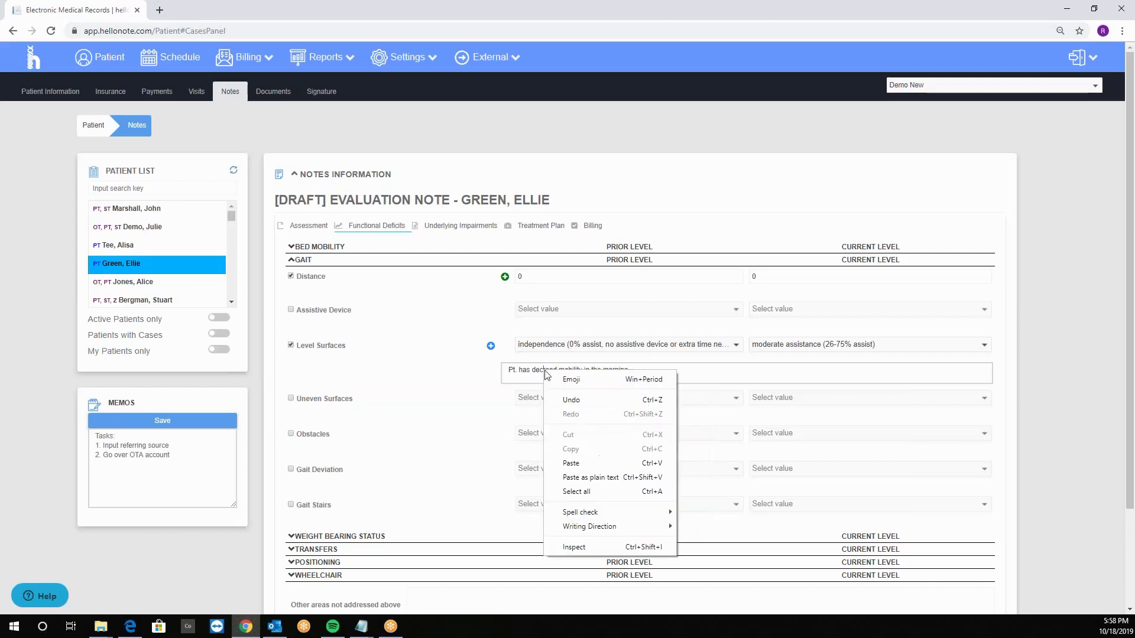
left_click(559, 370)
left_click_drag(557, 372, 544, 371)
key("ctrl+z")
key("ctrl+y")
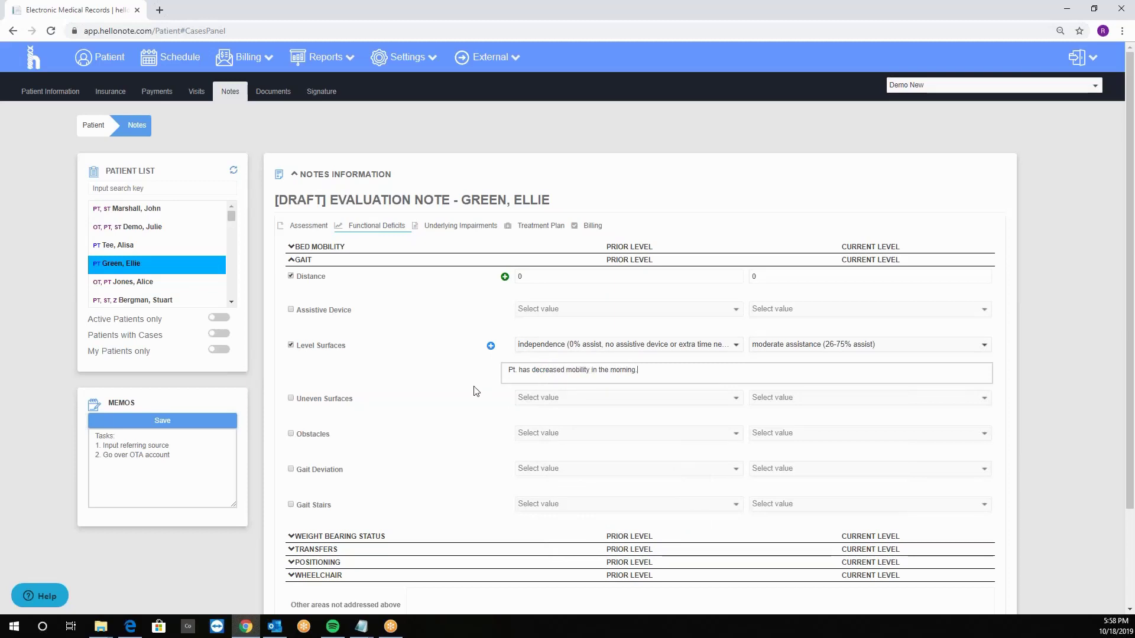
scroll(443, 395, "down", 2)
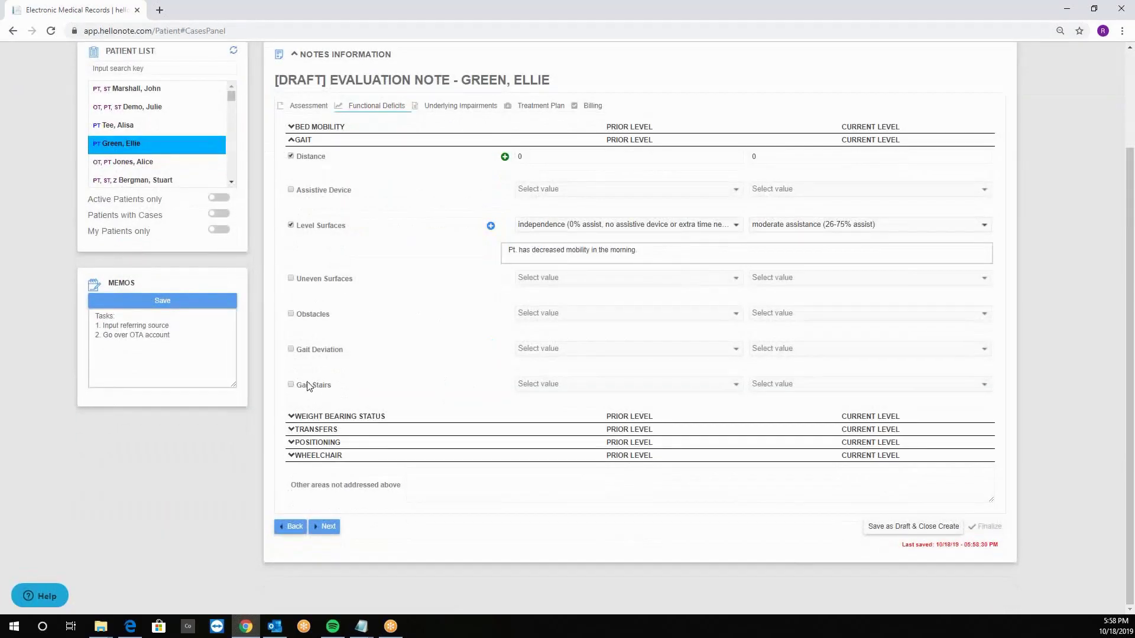
Step: Review the expanded TRANSFERS section, then save and continue to Underlying Impairments
left_click(292, 430)
scroll(292, 431, "down", 2)
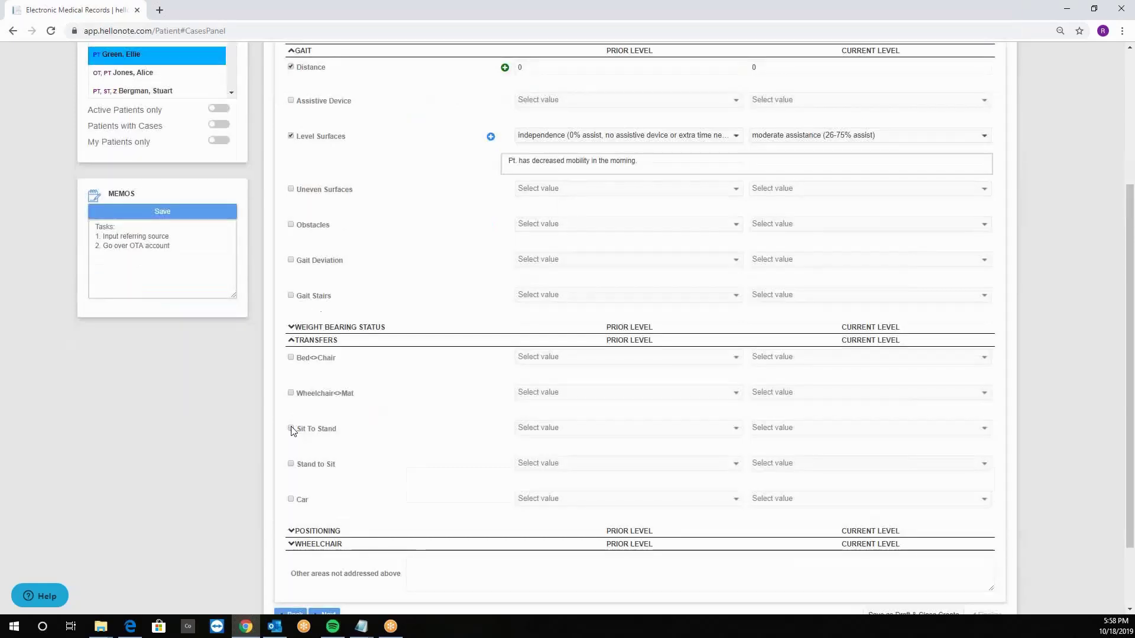
scroll(428, 284, "down", 2)
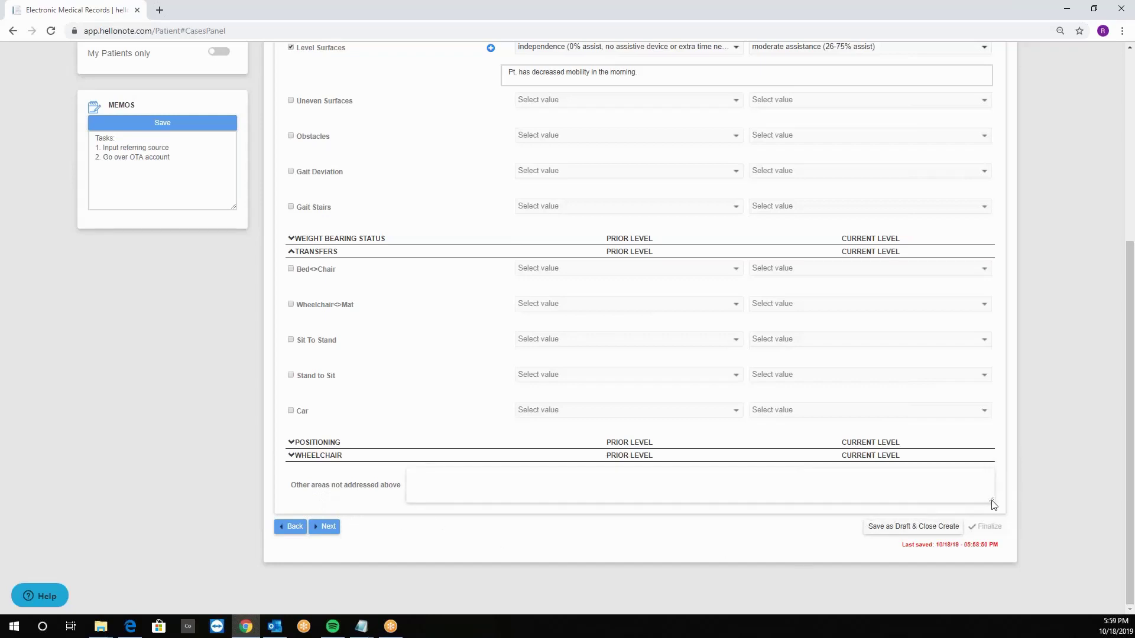
left_click_drag(991, 502, 994, 529)
left_click_drag(993, 598, 977, 452)
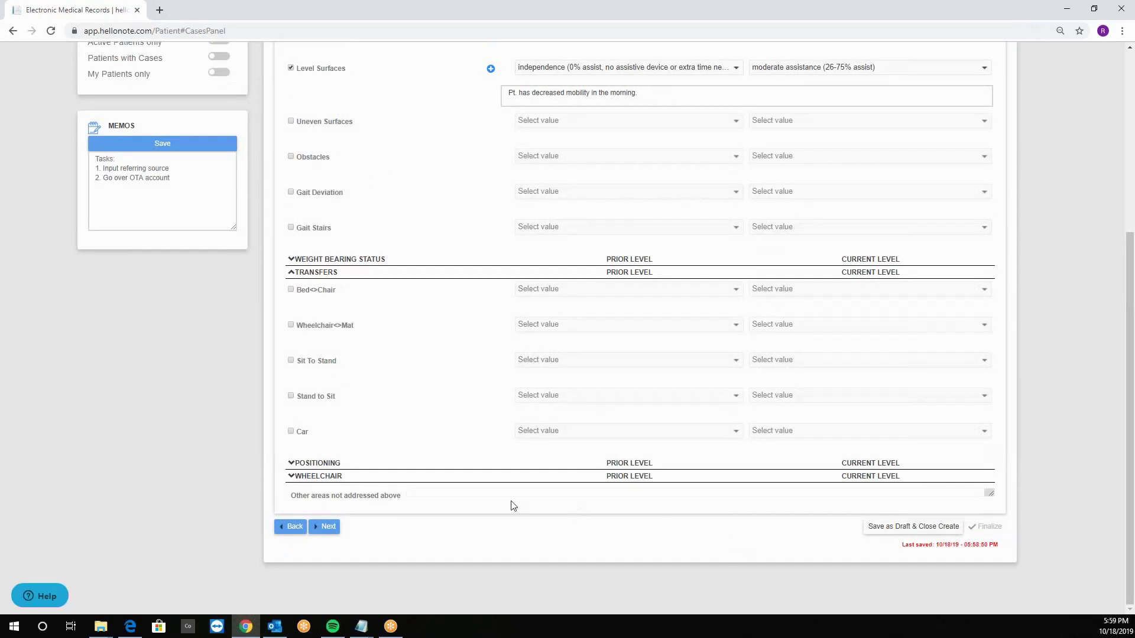
left_click(325, 528)
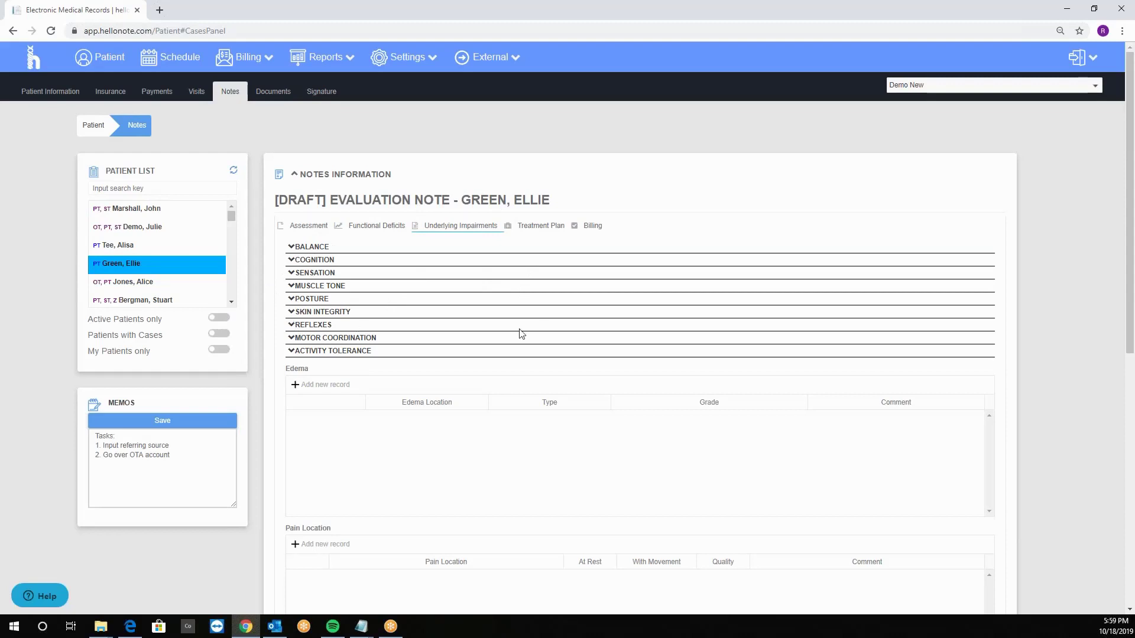
Step: Expand COGNITION and MUSCLE TONE, then add a blank Pain Location record
left_click(293, 260)
left_click(290, 358)
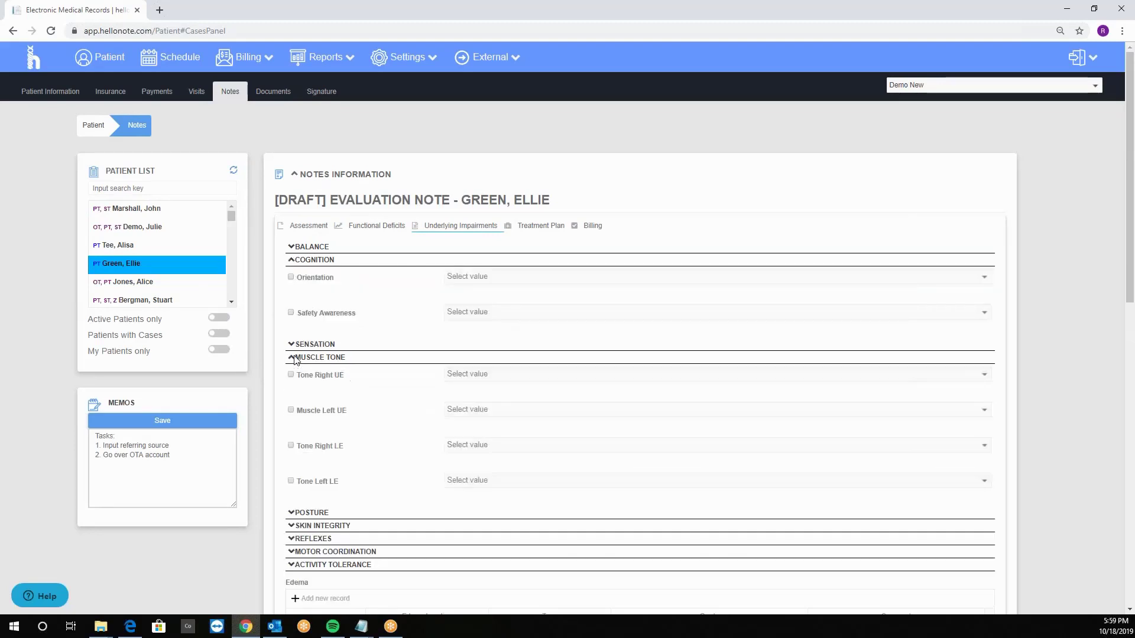
scroll(339, 358, "down", 5)
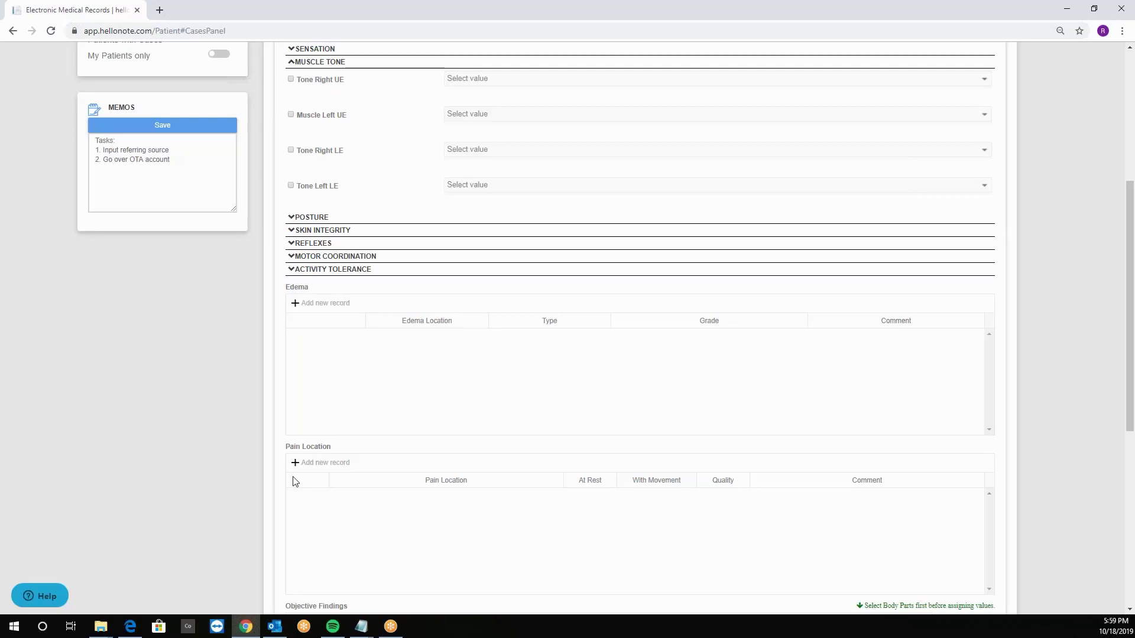
left_click(301, 463)
Step: Rate the shoulder pain 1/10 at rest and 6/10 with movement, with Shooting quality
scroll(480, 378, "down", 2)
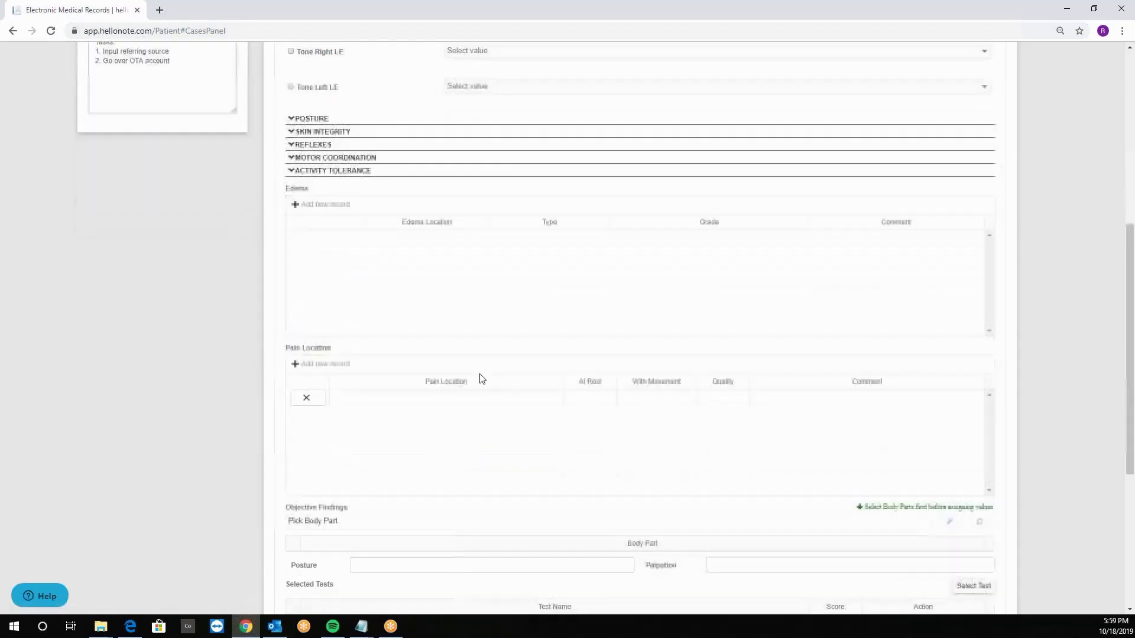
scroll(480, 378, "down", 2)
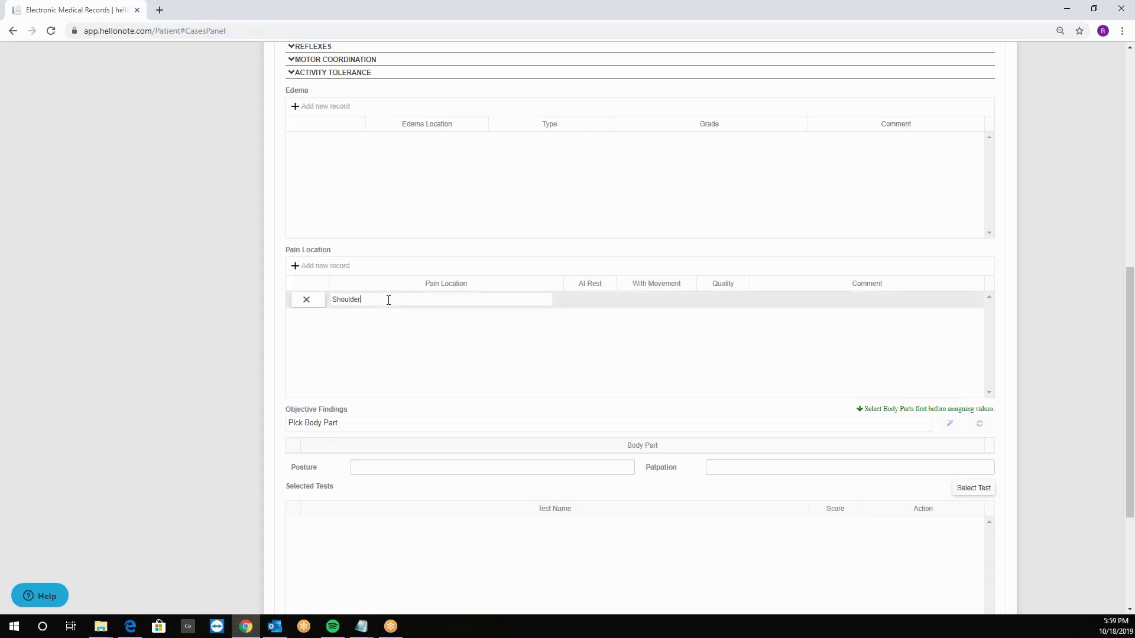
left_click(589, 301)
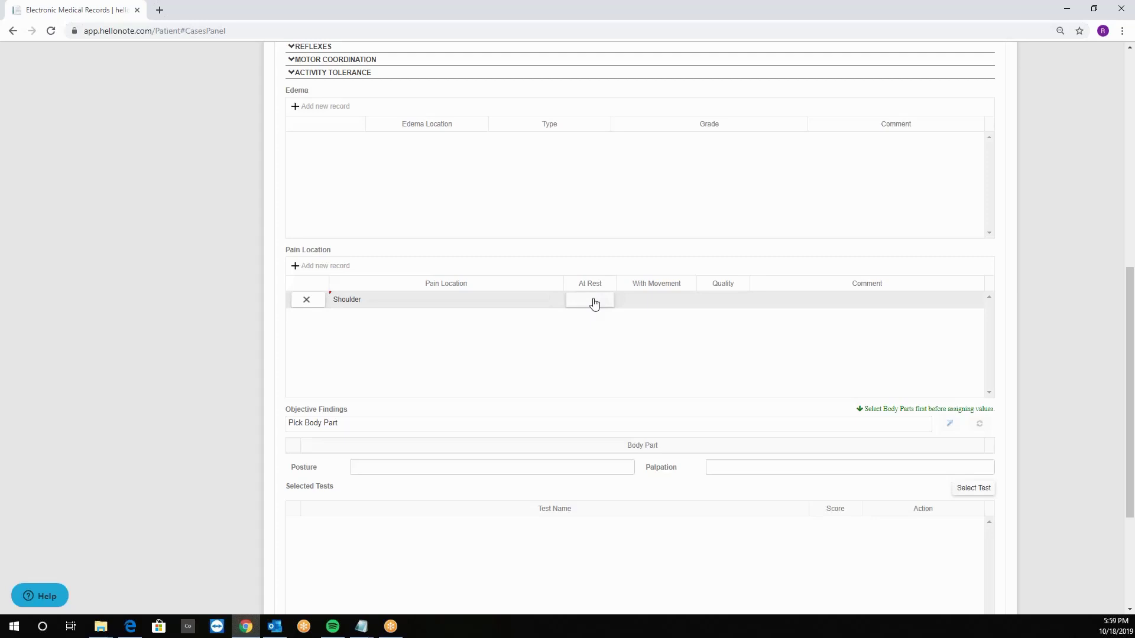
left_click(588, 303)
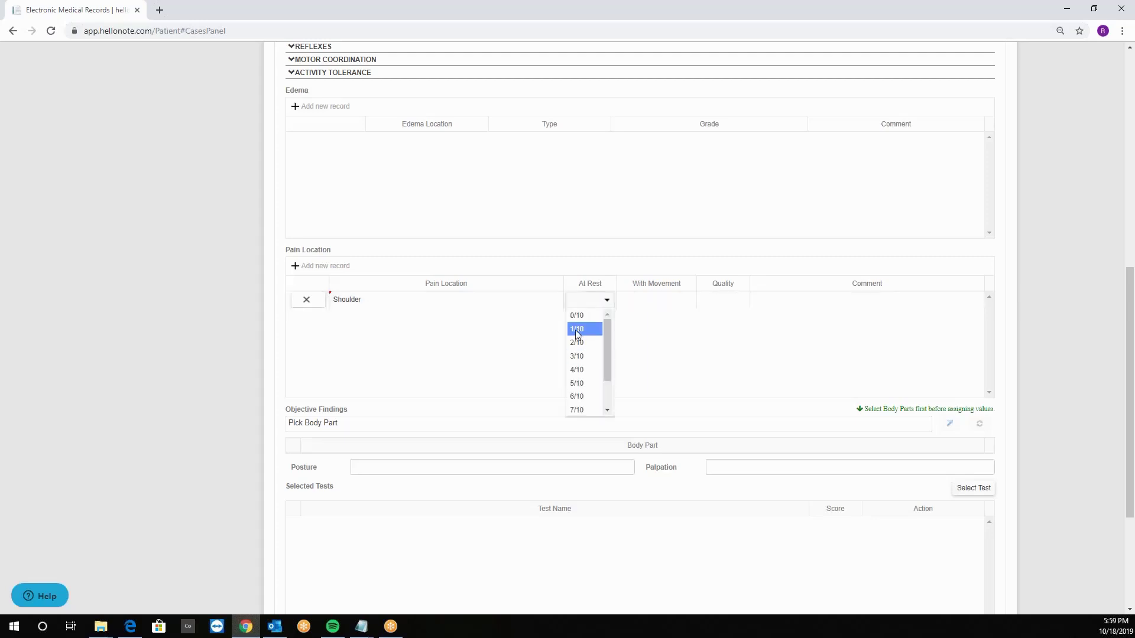
left_click(577, 330)
left_click(651, 304)
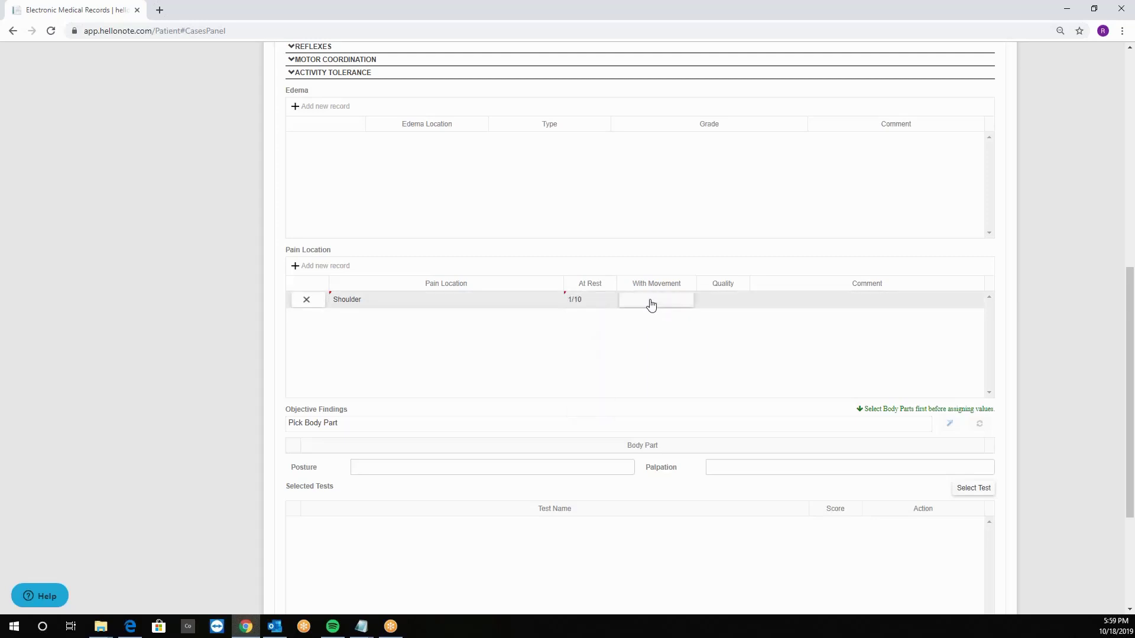
left_click(644, 304)
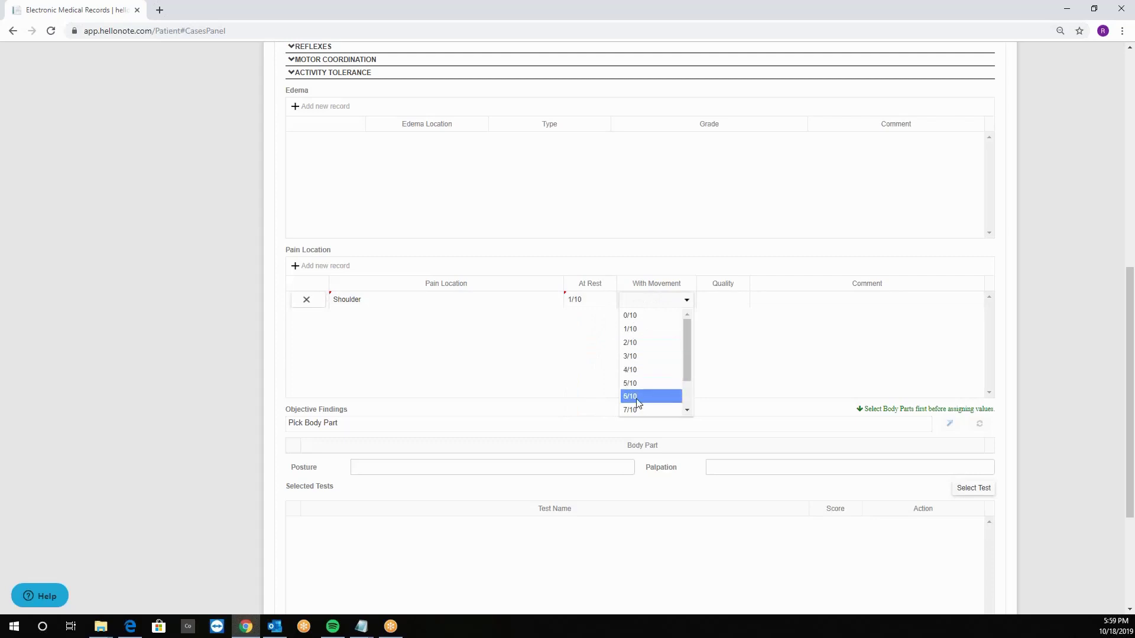
left_click(630, 396)
left_click(723, 300)
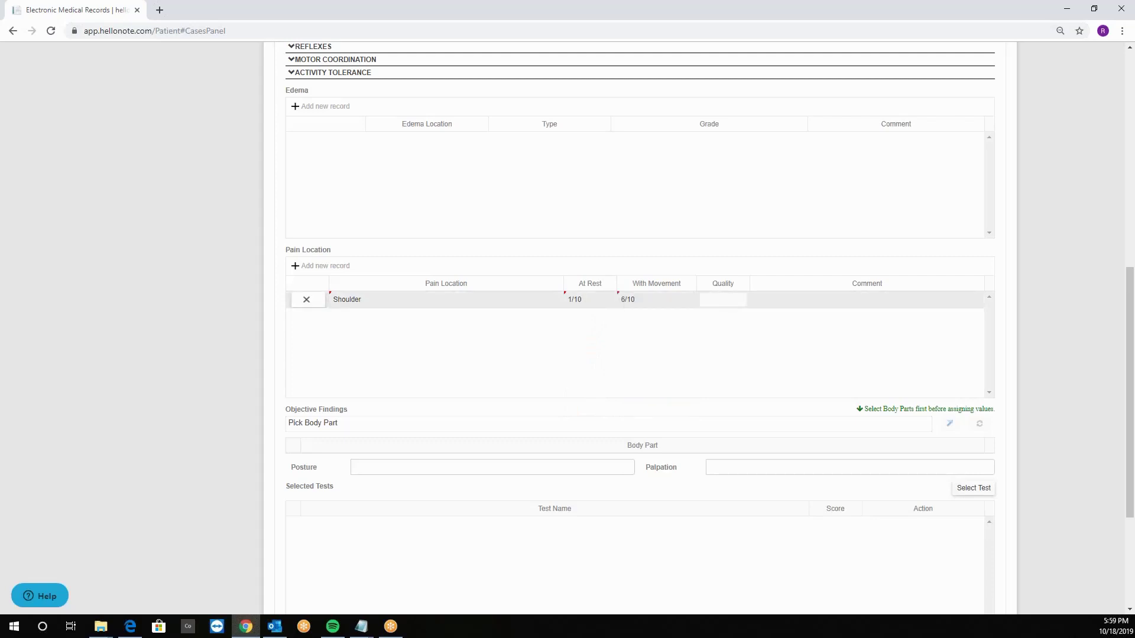
left_click(729, 339)
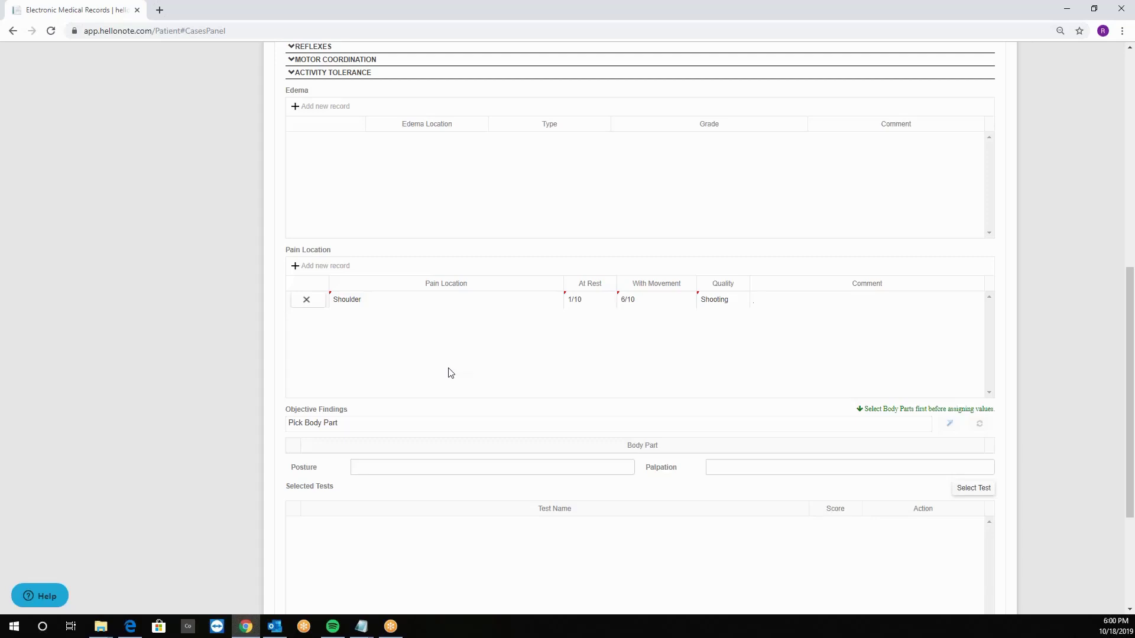
scroll(331, 378, "down", 2)
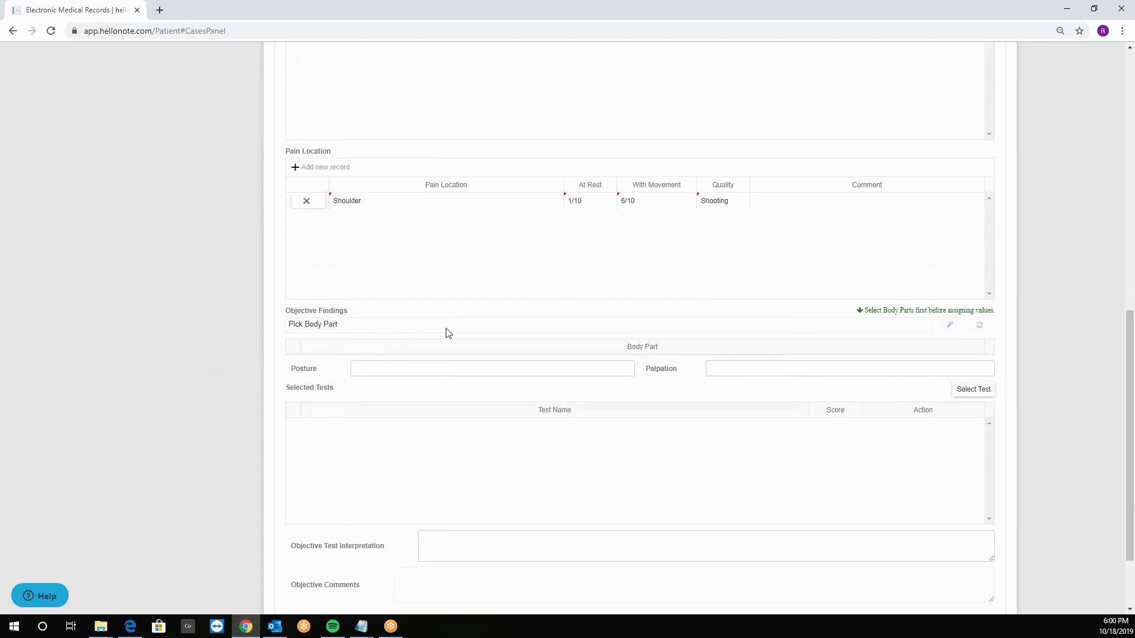
Step: Add Shoulder as an Objective Findings body part
left_click(375, 326)
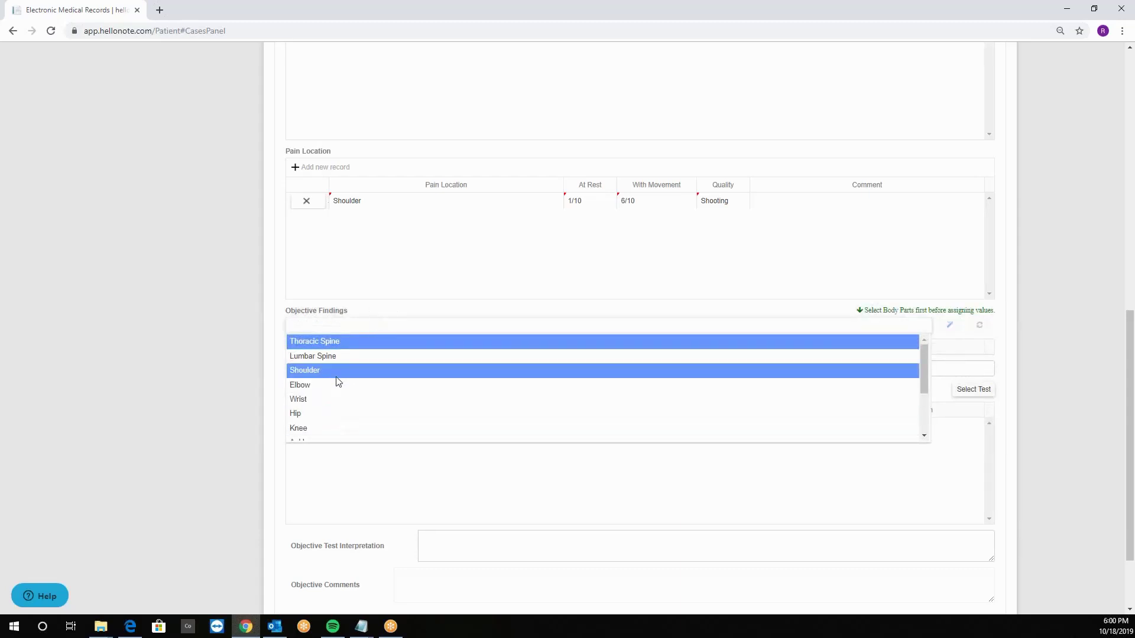
left_click(320, 377)
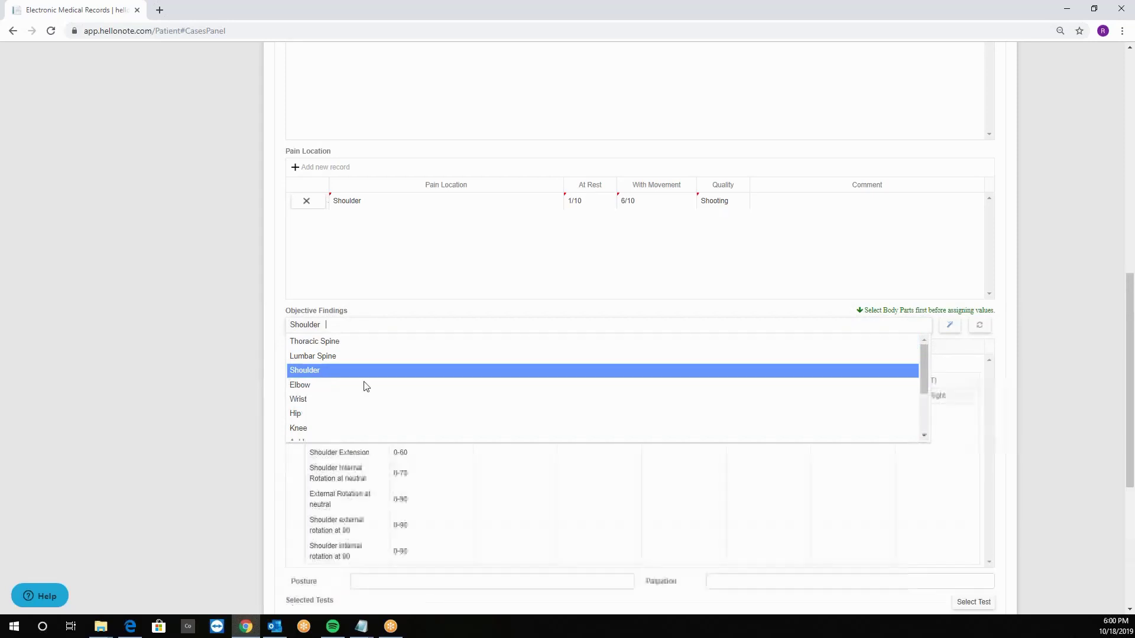
scroll(449, 485, "down", 3)
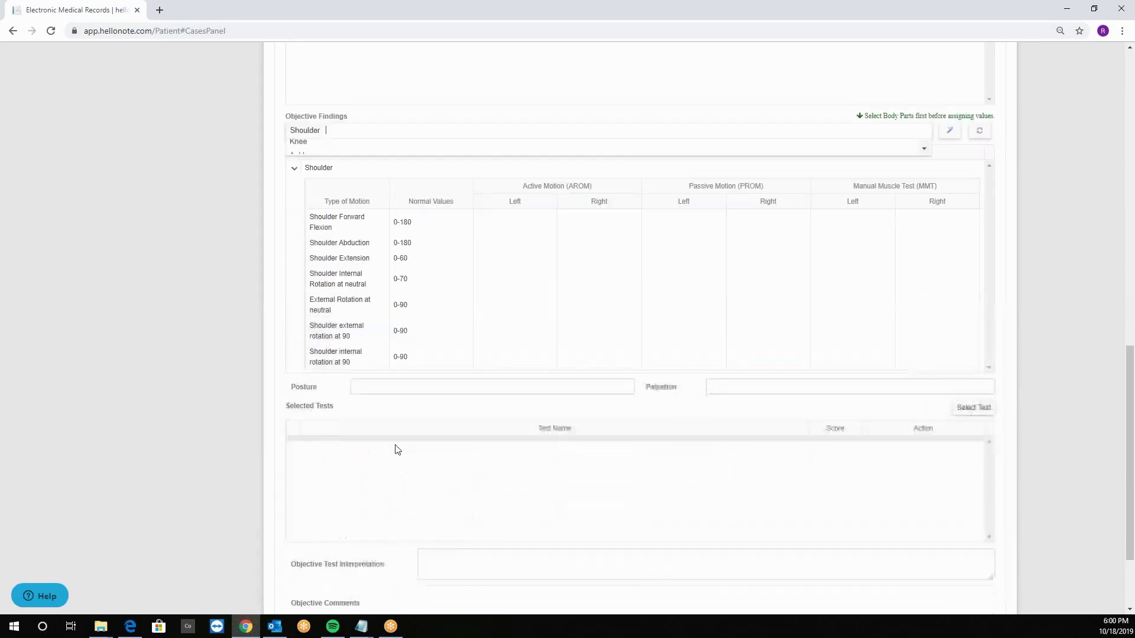
scroll(466, 337, "up", 2)
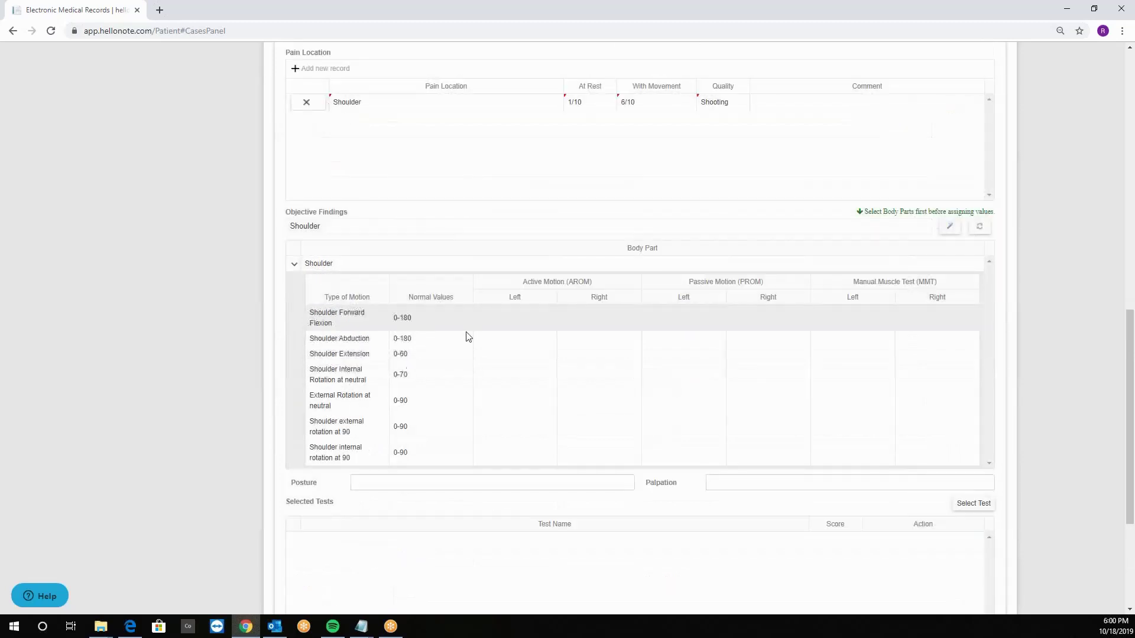
Step: Enter Shoulder AROM: left forward flexion 90, left external rotation 45, right abduction 10
left_click(517, 322)
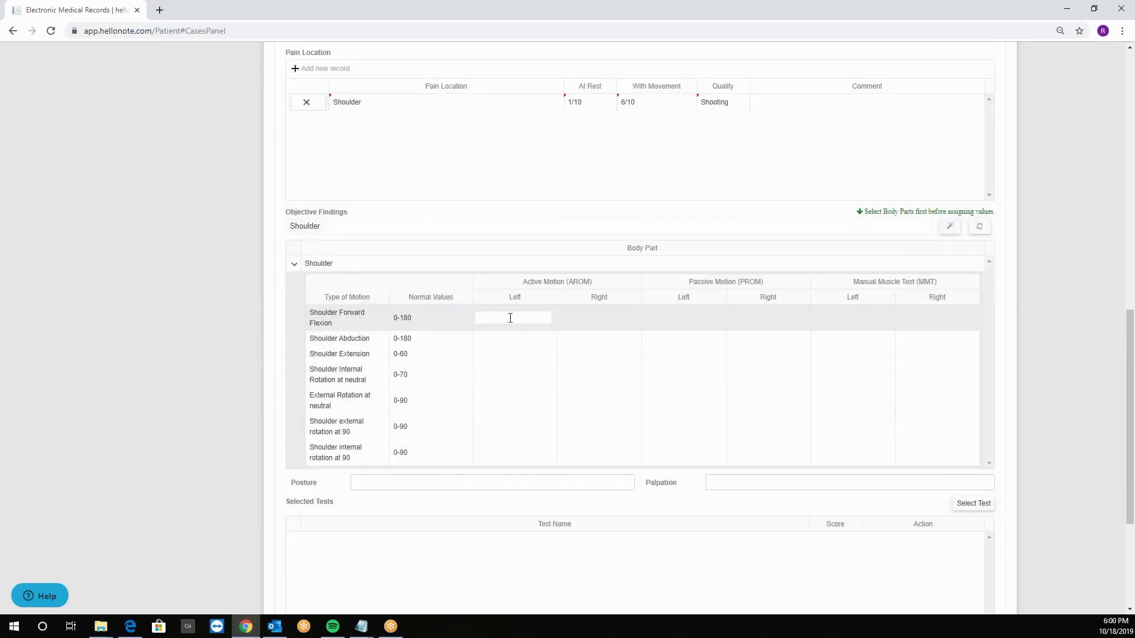
scroll(507, 323, "up", 8)
scroll(507, 322, "down", 9)
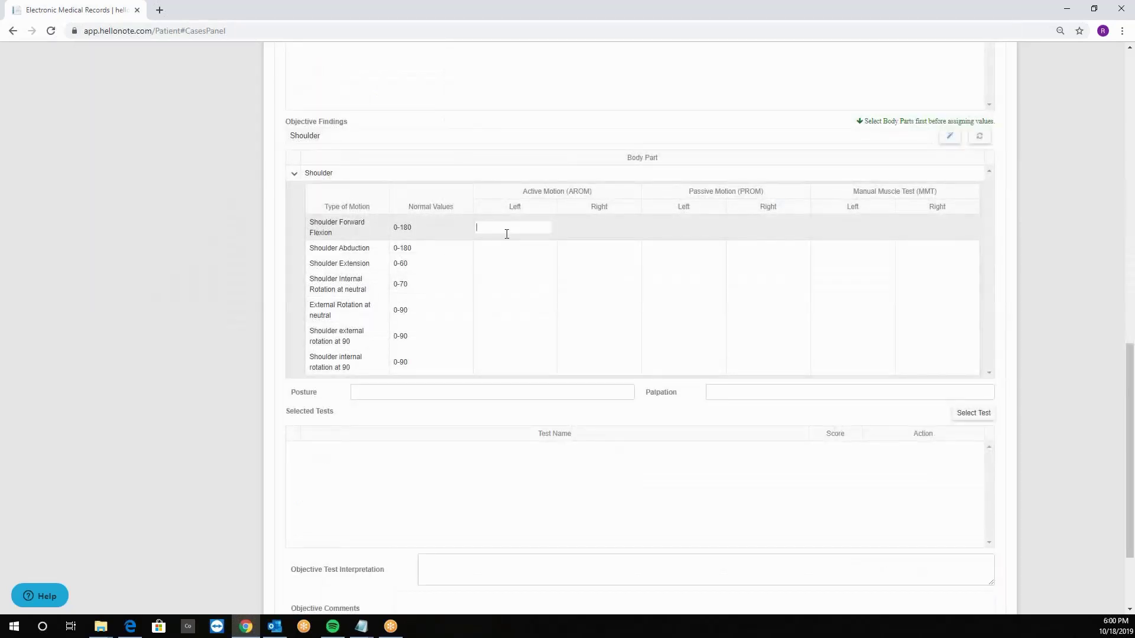
type("90")
left_click(513, 302)
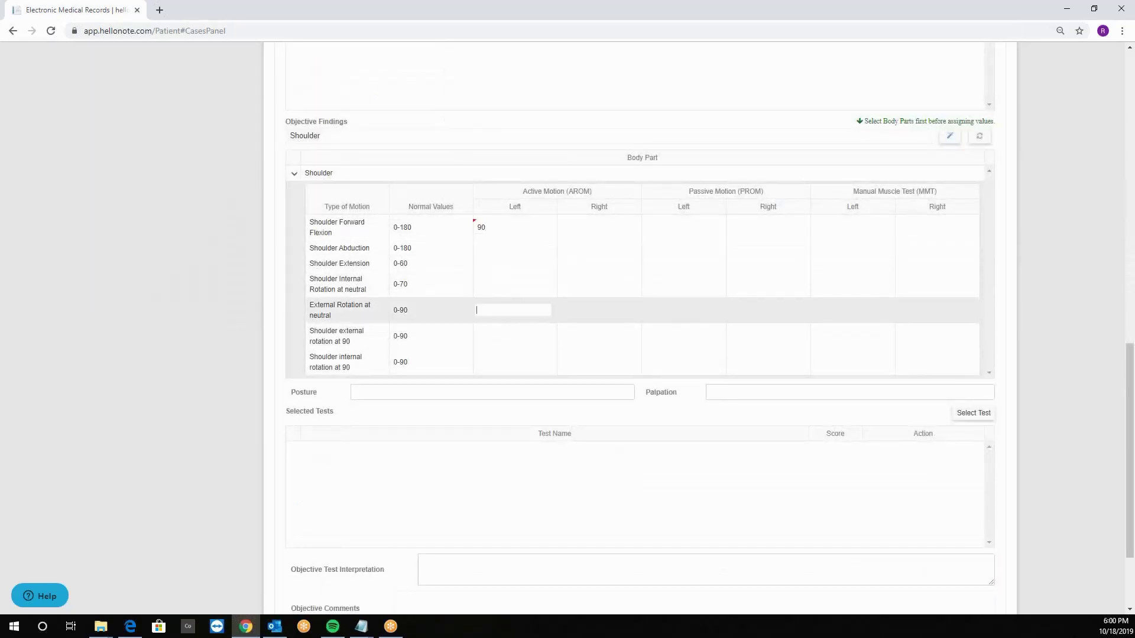
type("45")
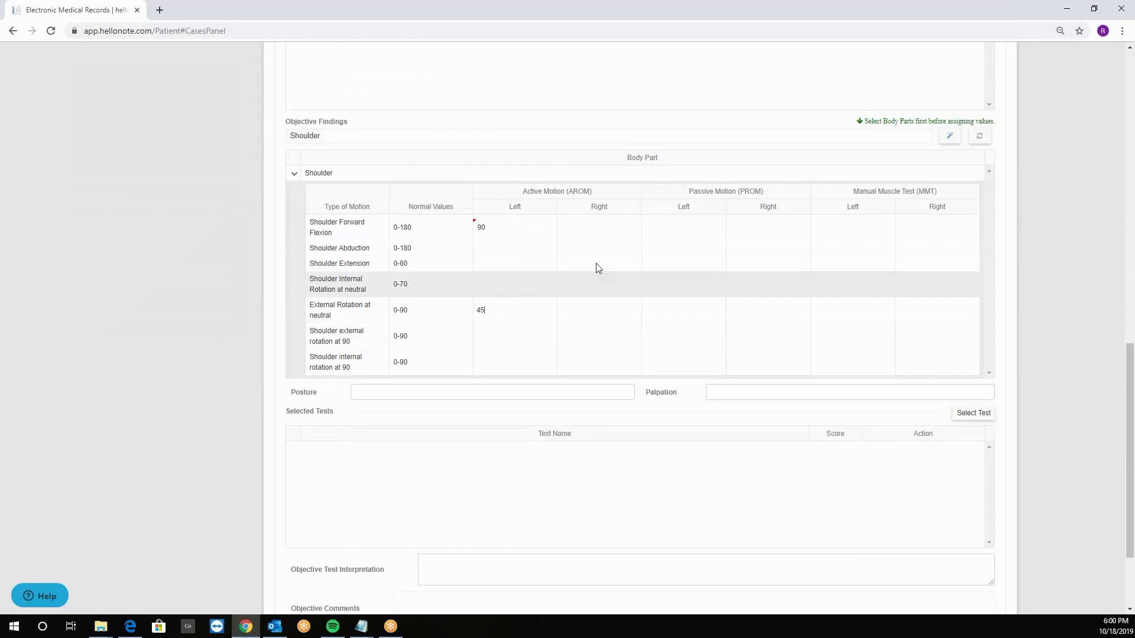
left_click(596, 247)
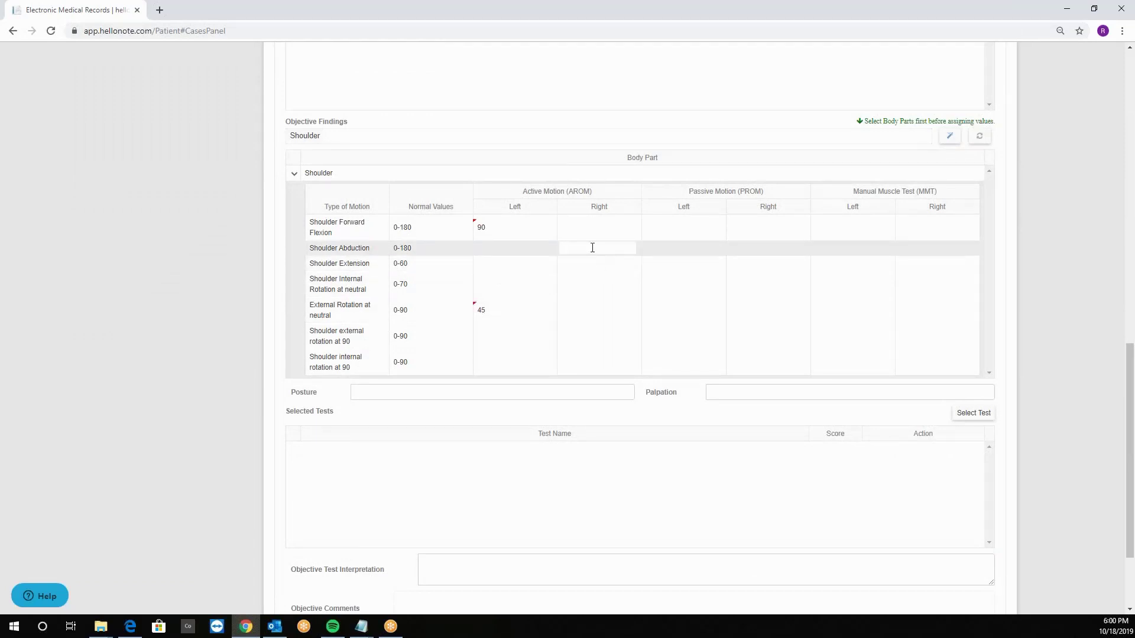
key("Up")
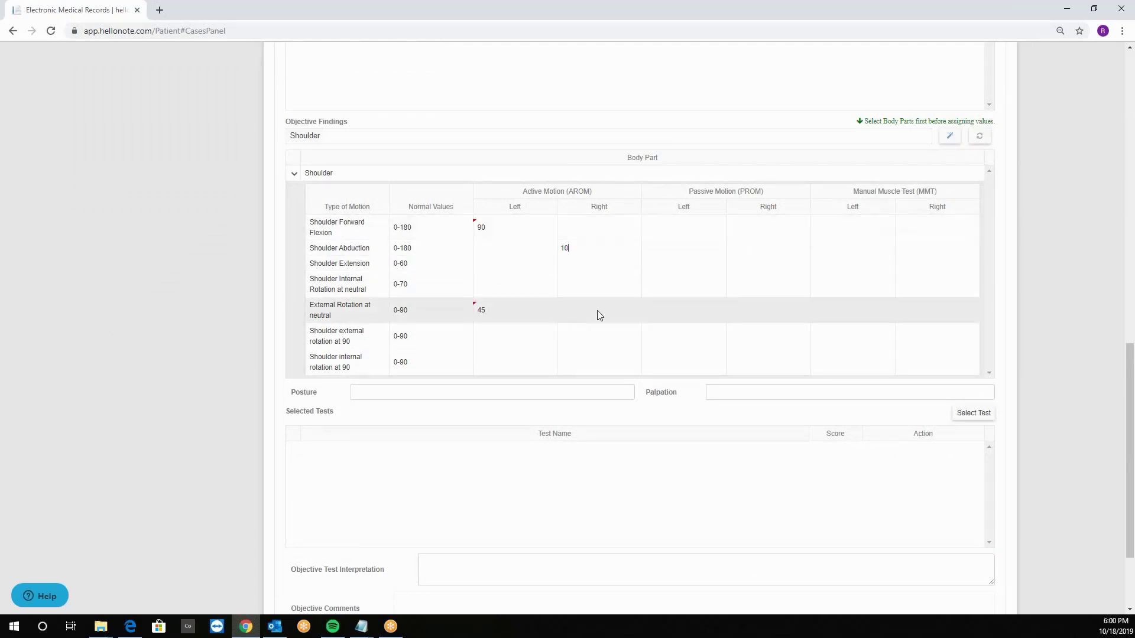
left_click(596, 248)
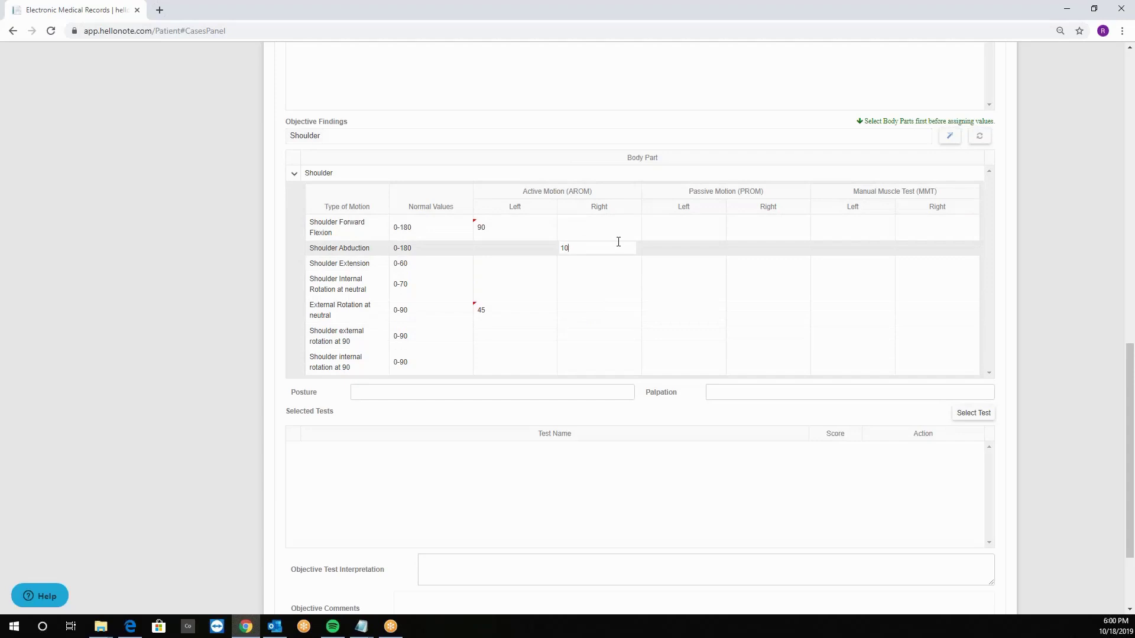
key("Up")
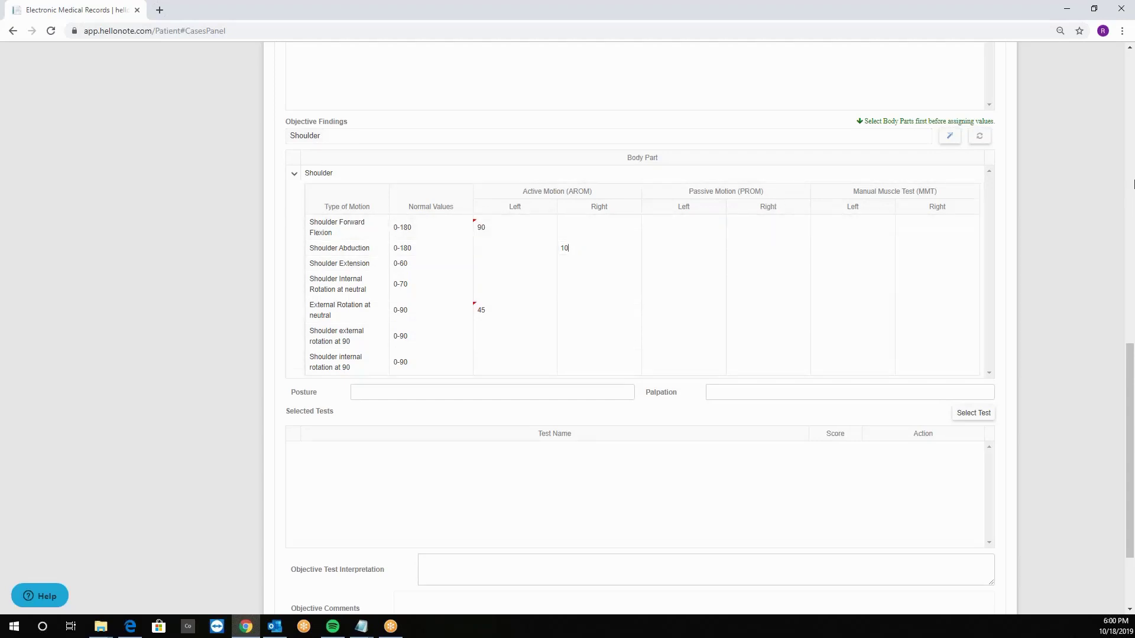
Step: Auto Fill with WFL for AROM and WNL for PROM, filling the blank Shoulder AROM cells
left_click(948, 139)
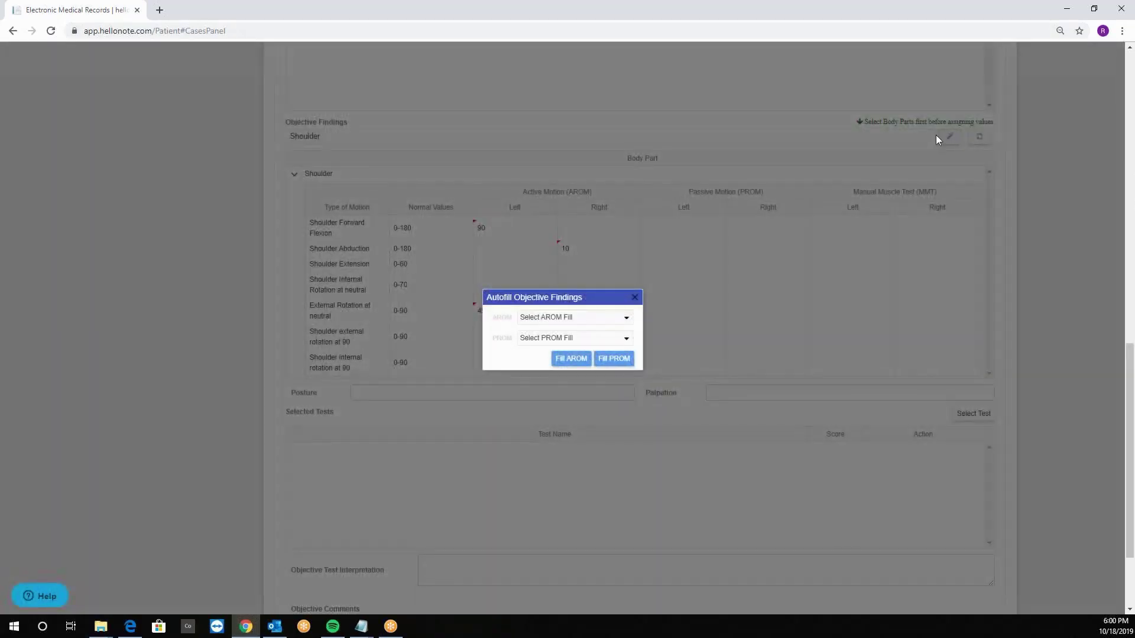
left_click(572, 320)
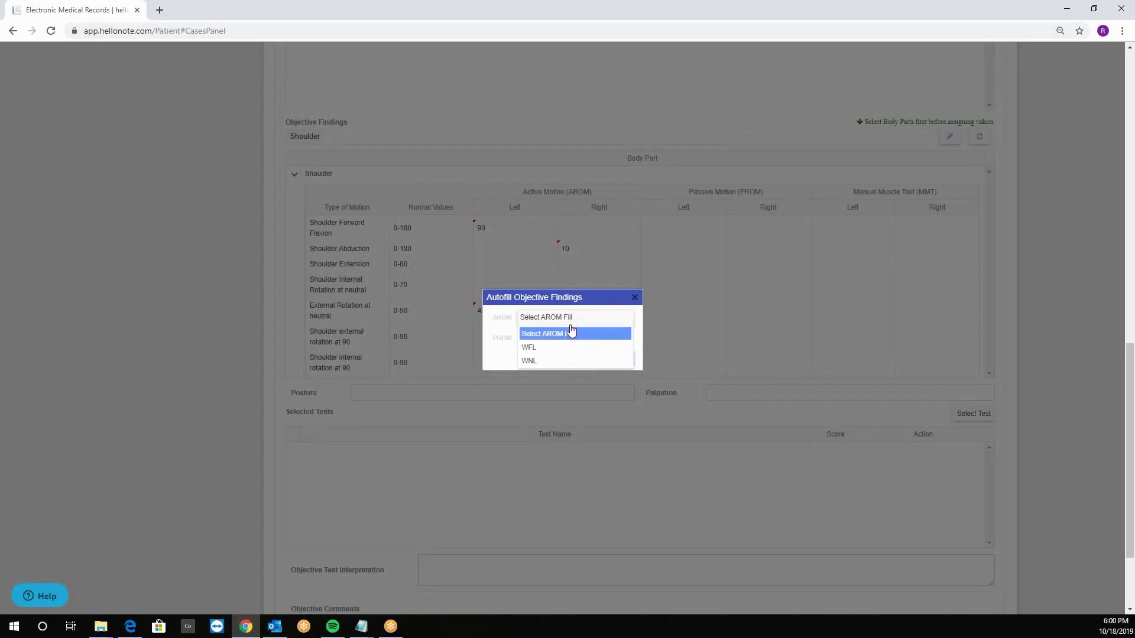
left_click(551, 348)
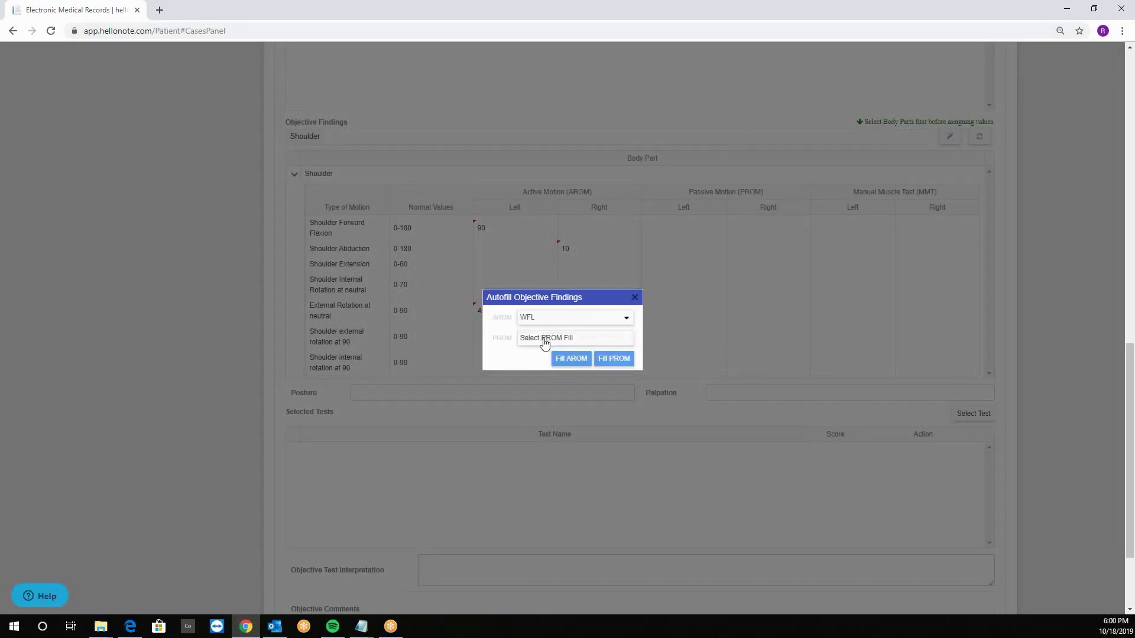
left_click(545, 338)
left_click(545, 381)
left_click(578, 363)
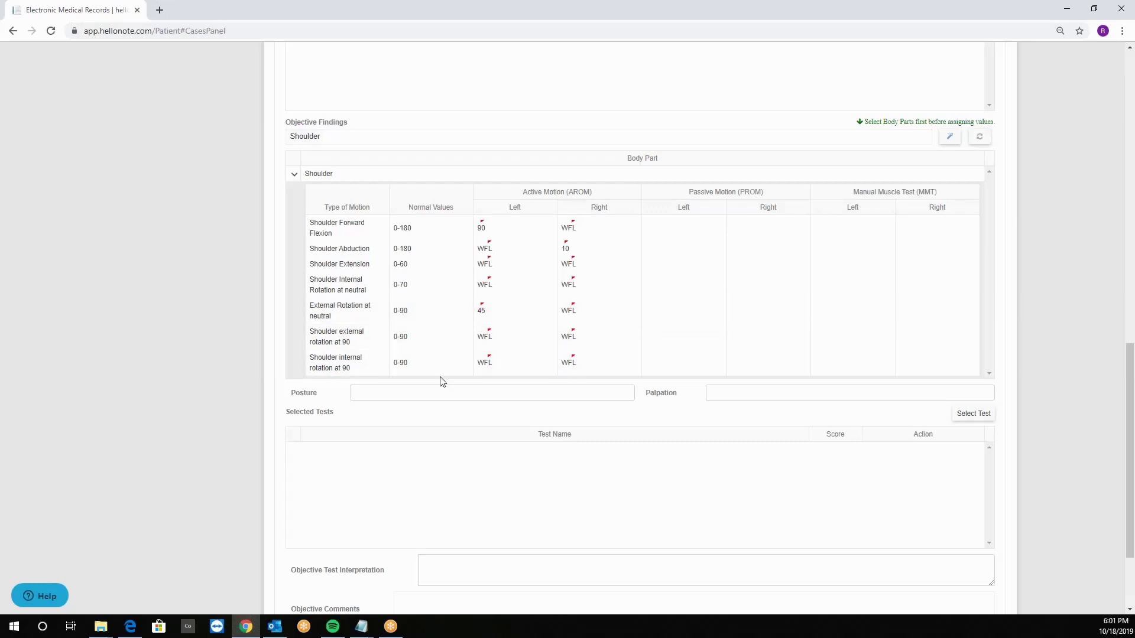
scroll(440, 381, "down", 2)
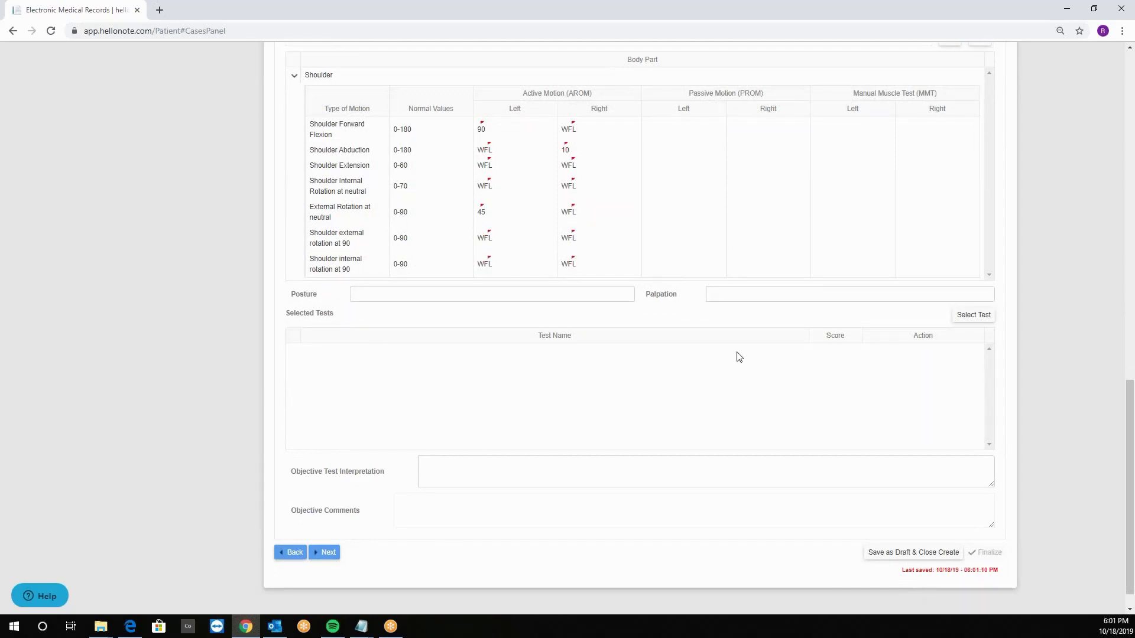
Step: Search 'BERG', select BERG Balance Scale, dismiss the duplicate warning and close the picker
left_click(970, 317)
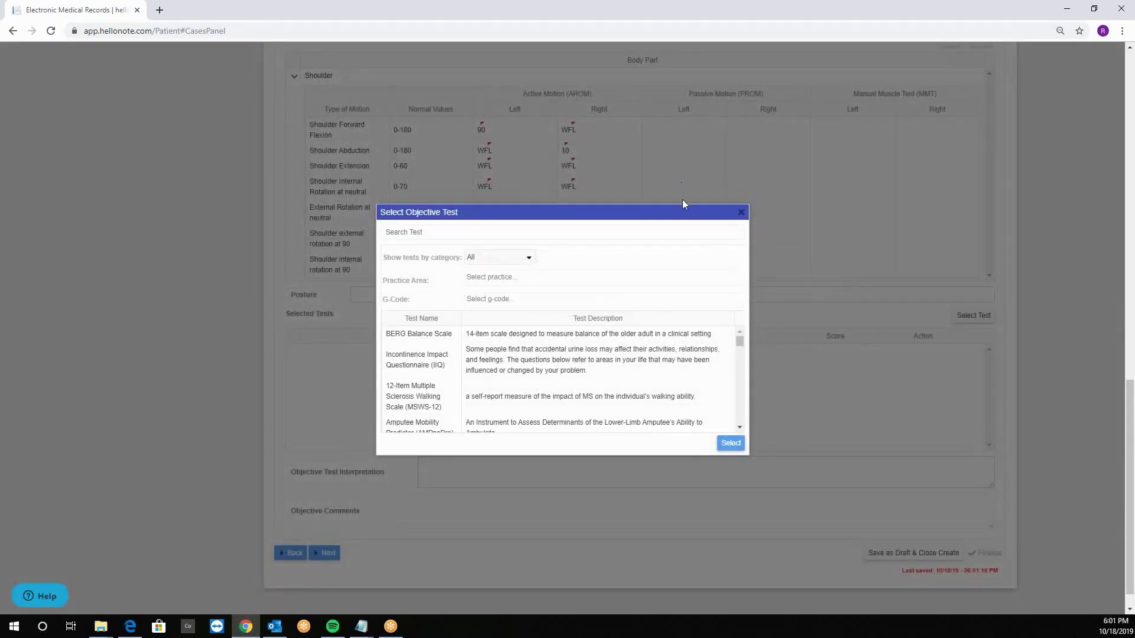
scroll(676, 274, "down", 1)
scroll(575, 320, "down", 5)
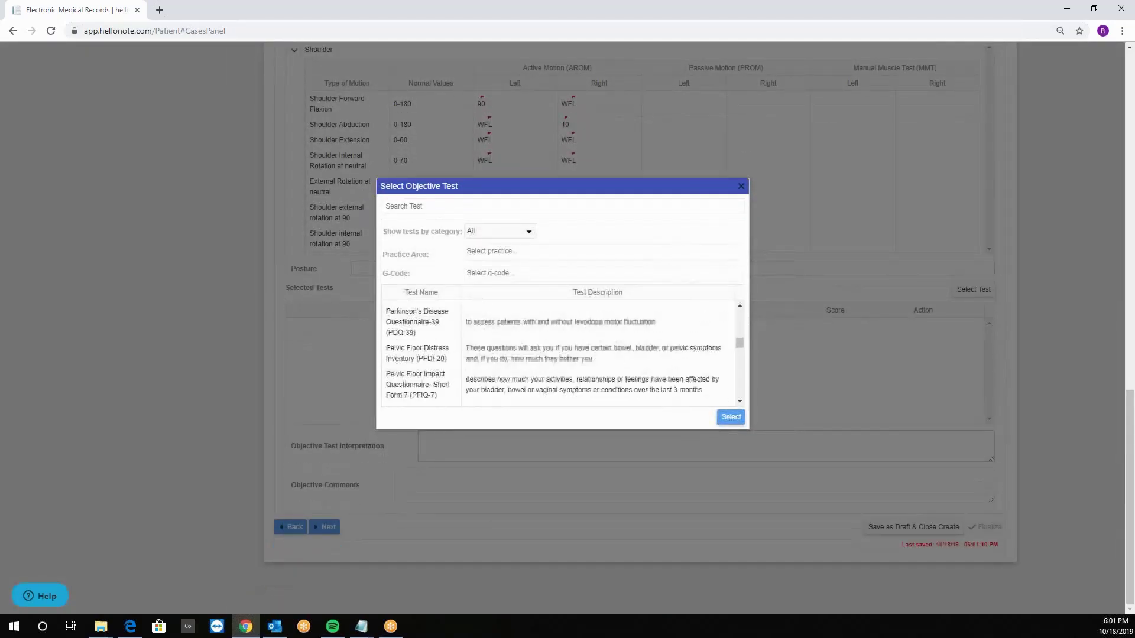
scroll(575, 320, "up", 6)
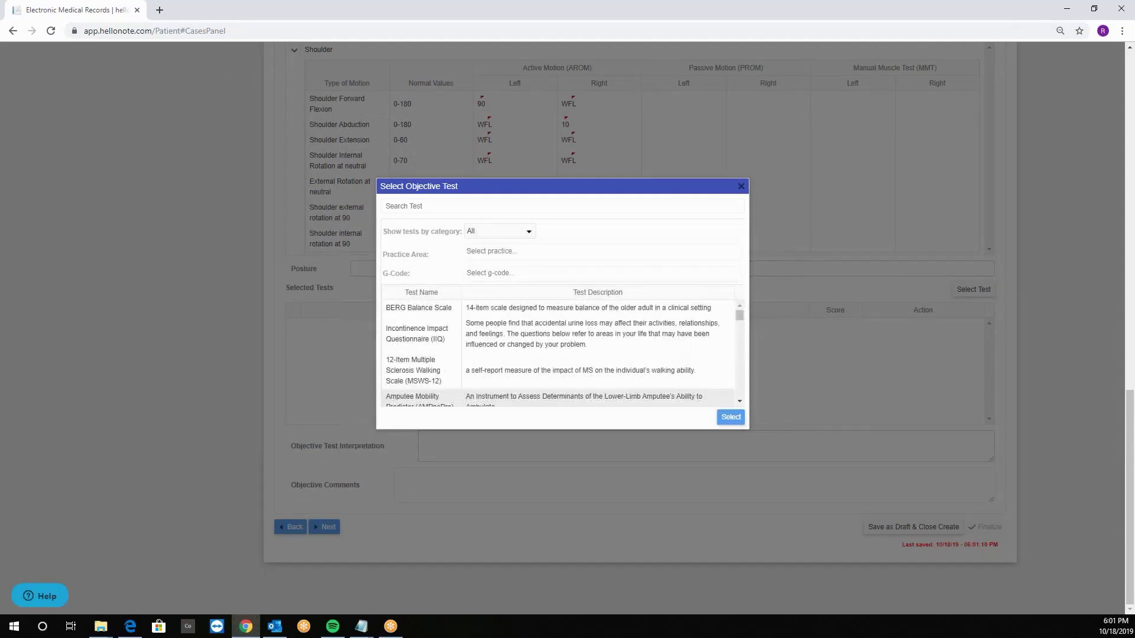
left_click(498, 208)
type("BERG")
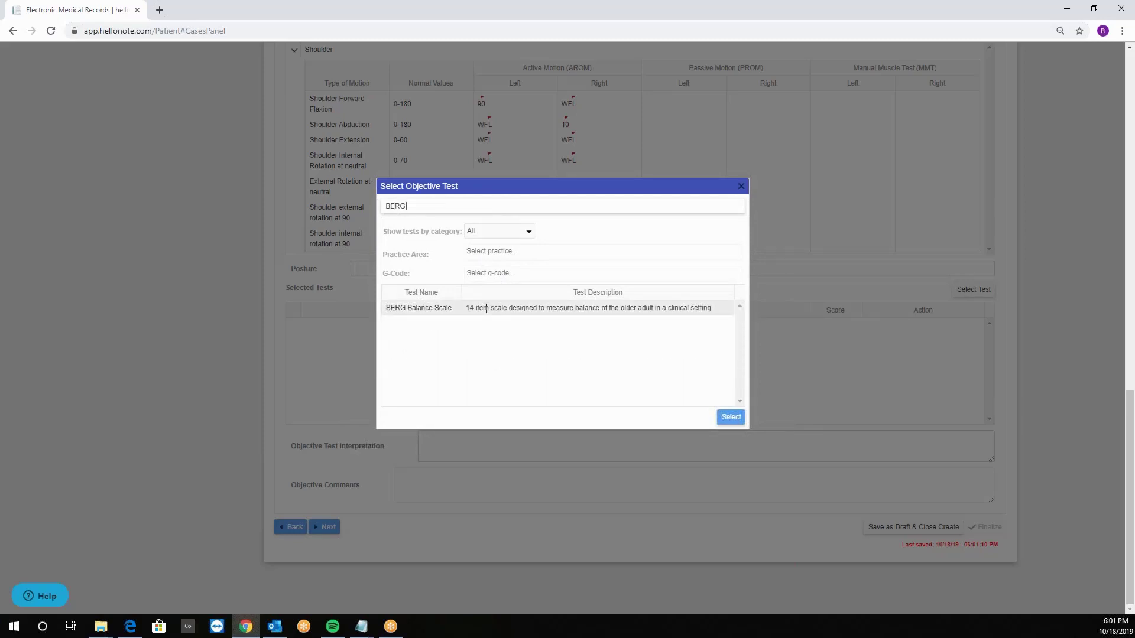
left_click(486, 308)
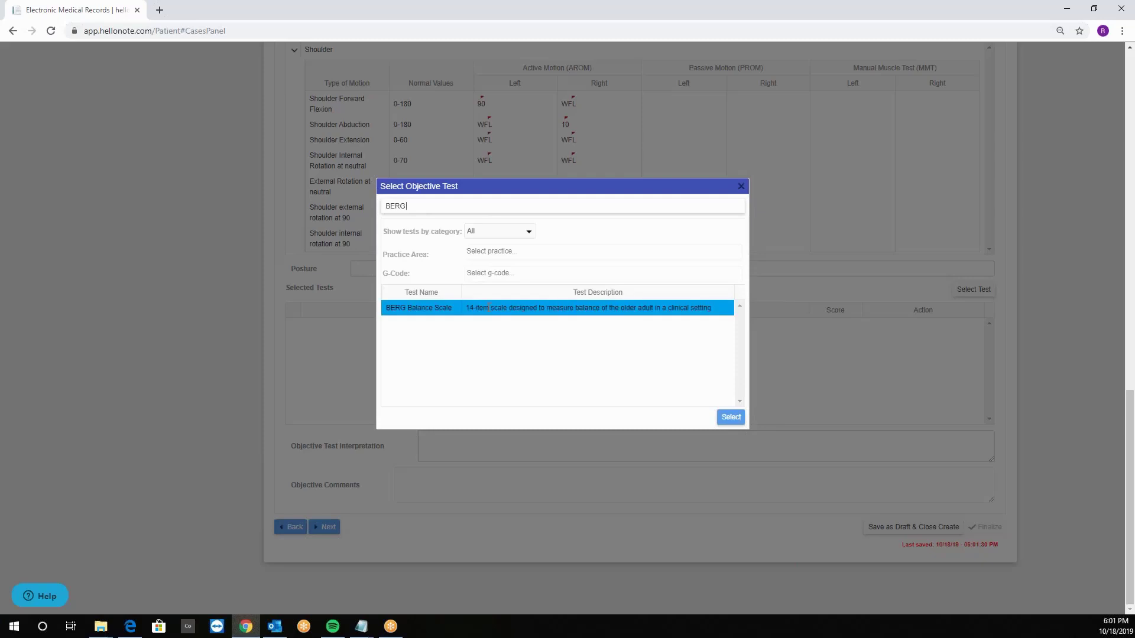
left_click(729, 419)
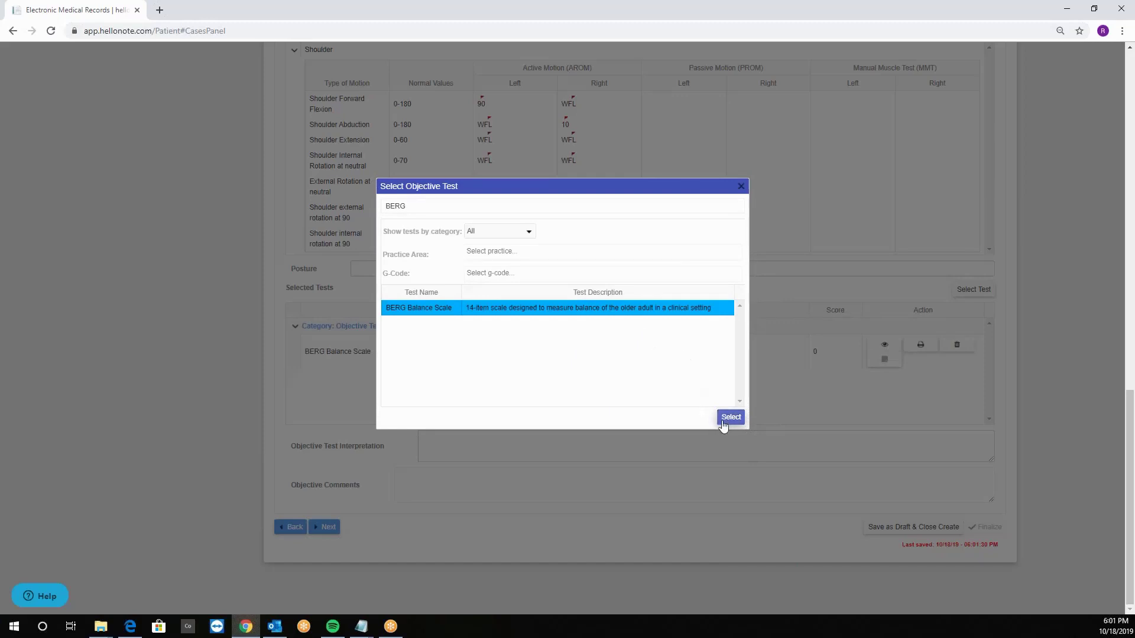
left_click(731, 424)
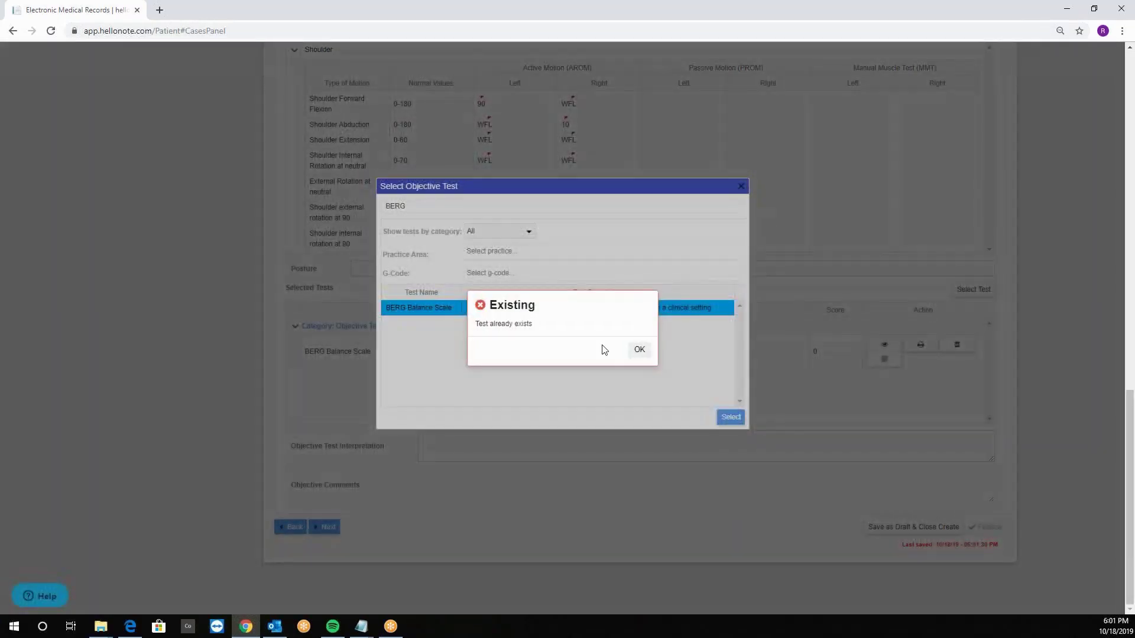
left_click(639, 350)
left_click(741, 186)
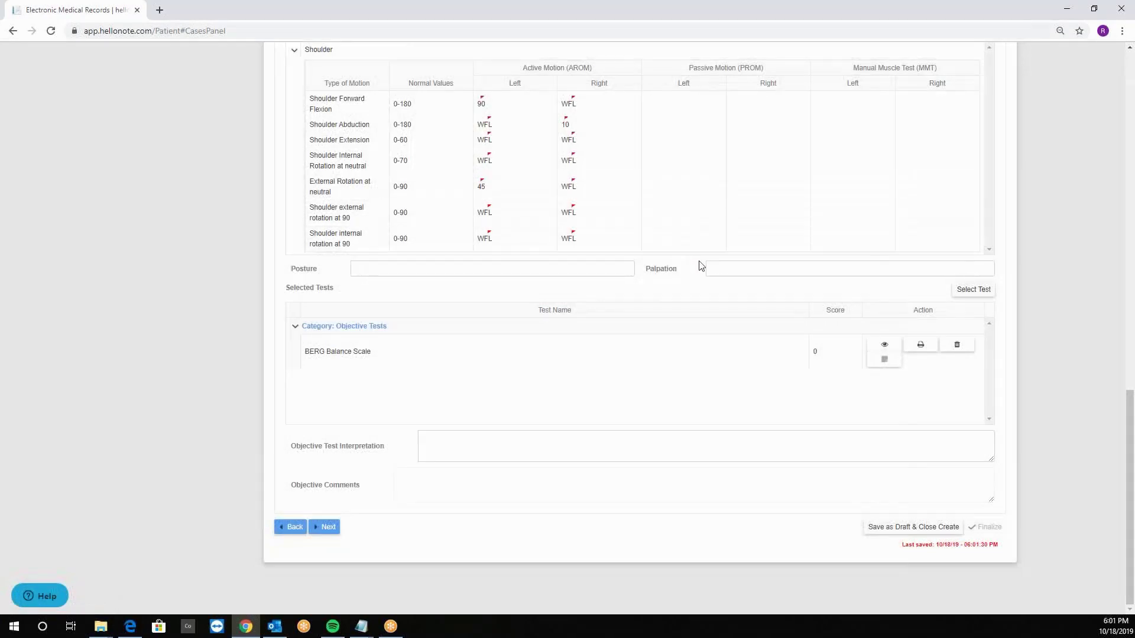
Step: Write the BERG score interpretation in Objective Test Interpretation
left_click(508, 442)
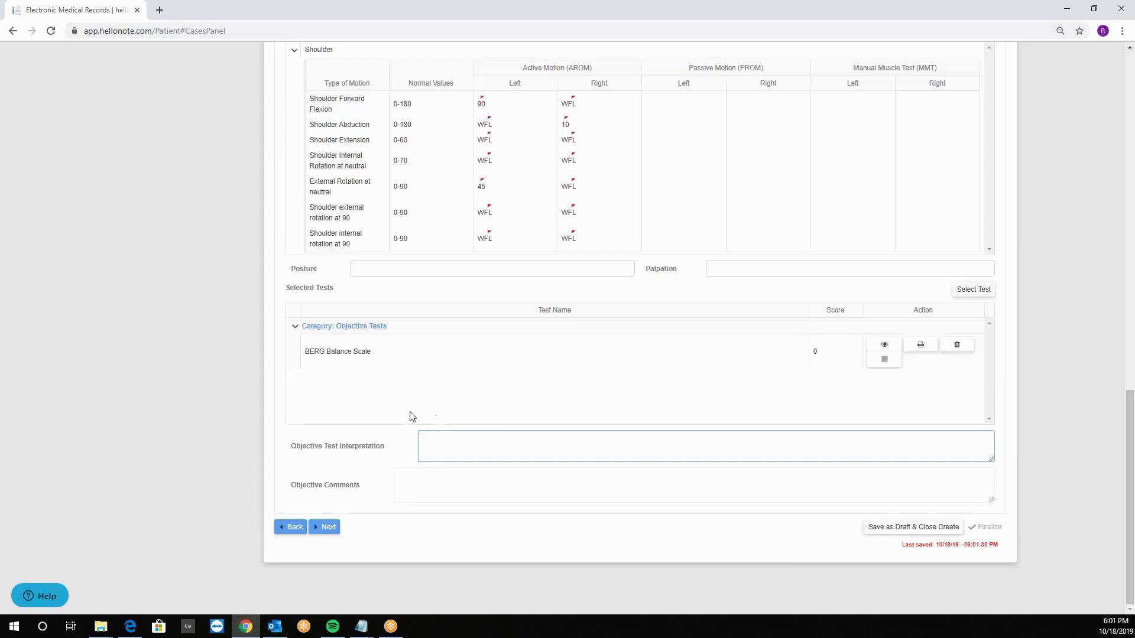
left_click(488, 460)
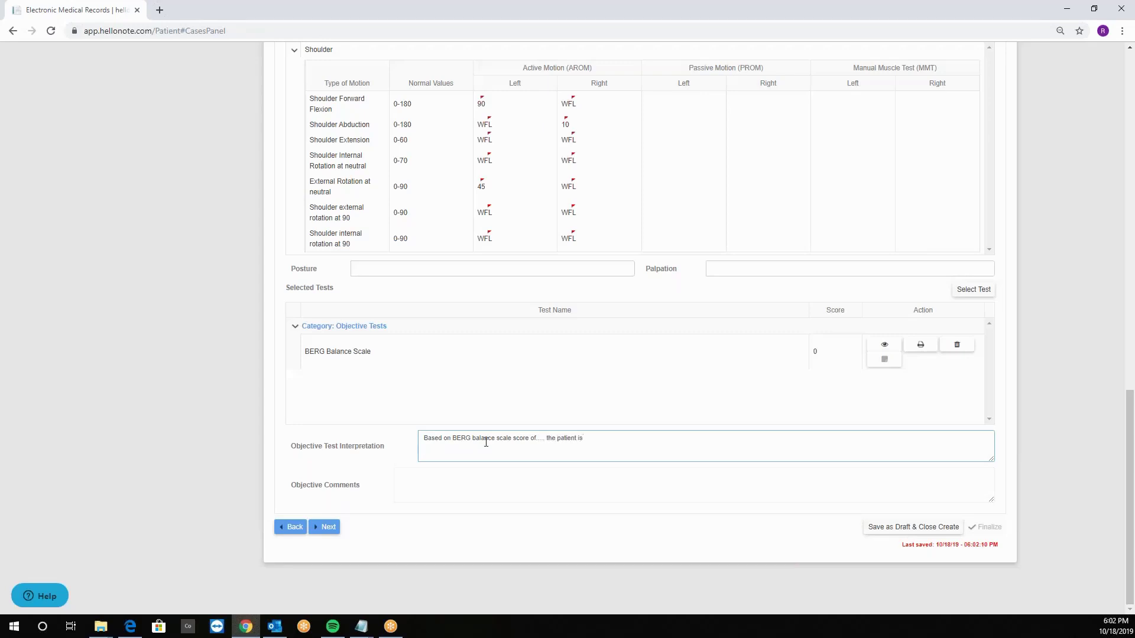
type("...")
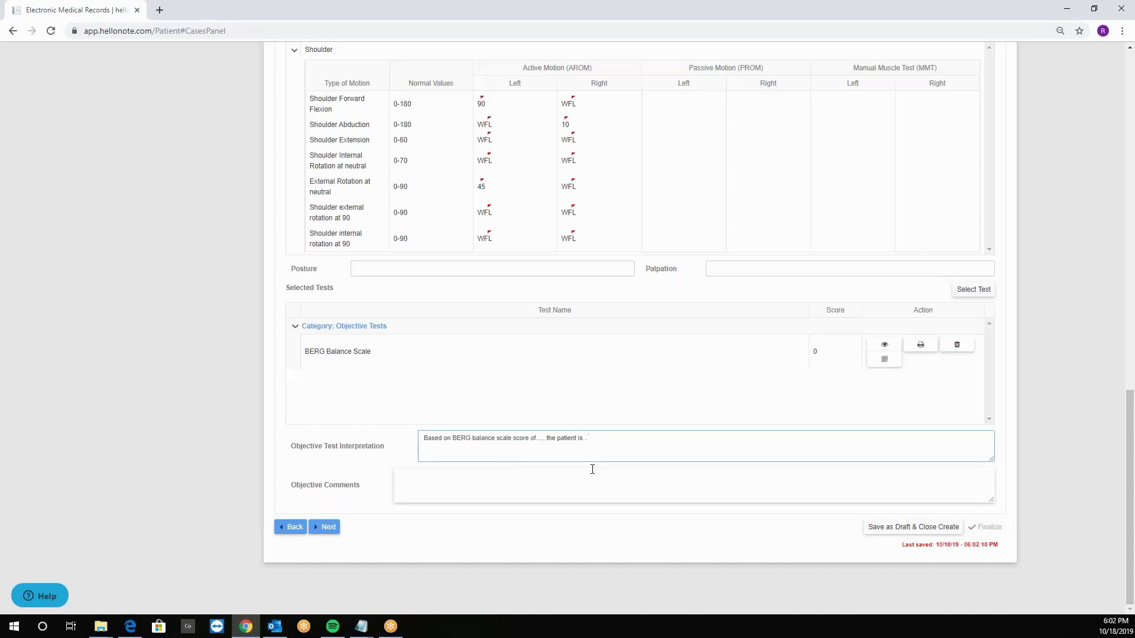
left_click(267, 450)
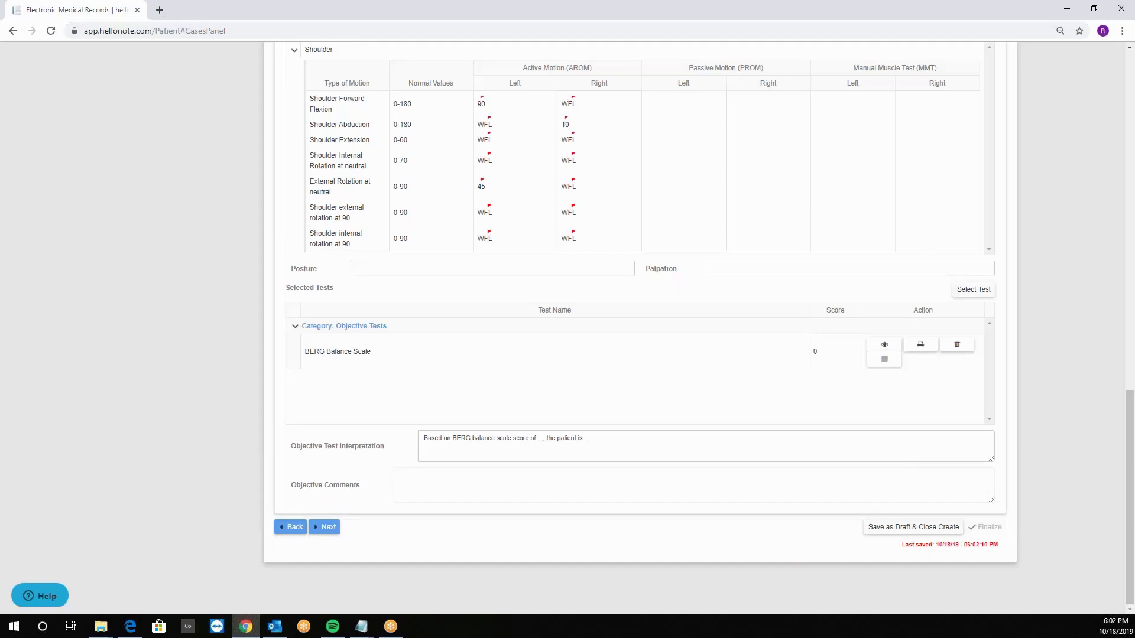
Step: Enter the objective comment 'Pt. has difficulty', correcting the 'diffuculty' misspelling
left_click(484, 485)
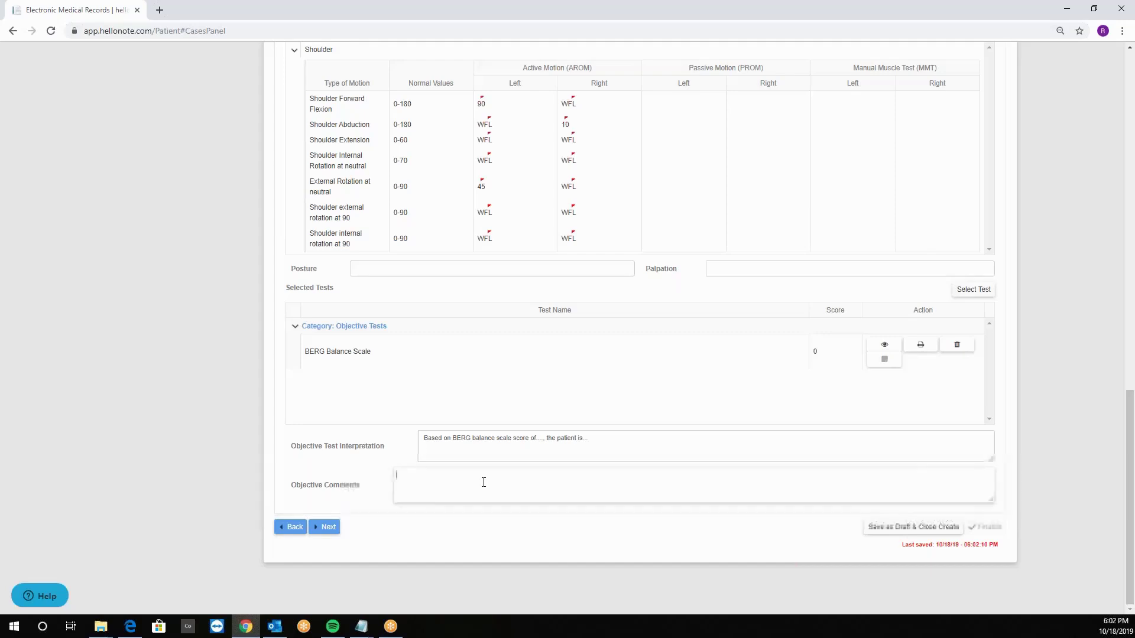
type("Pt.")
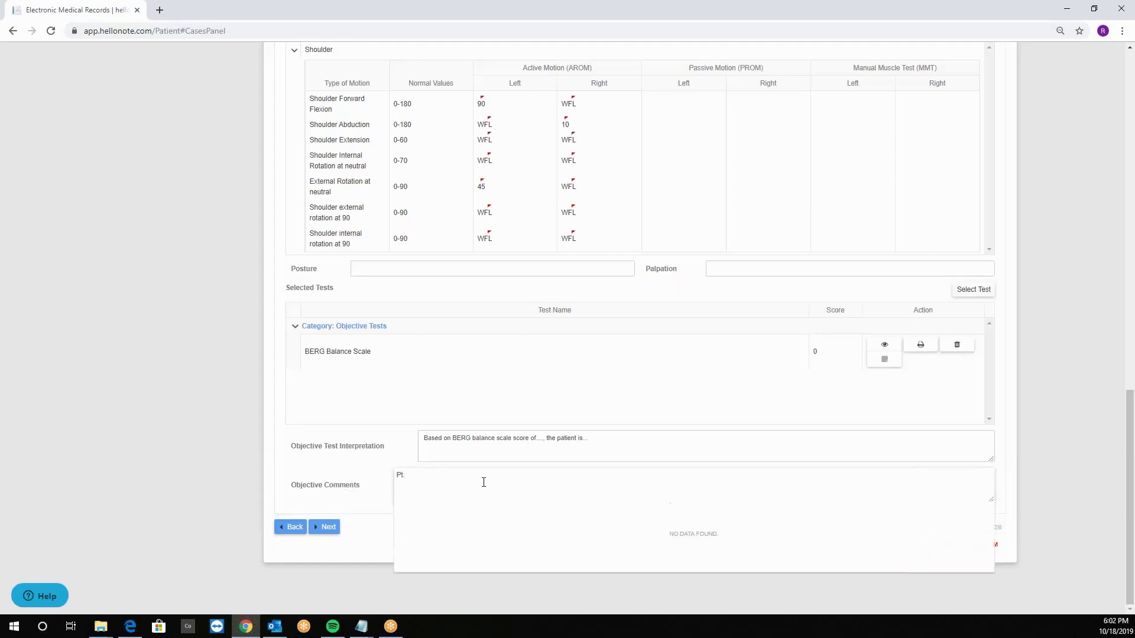
type(" has diffuc")
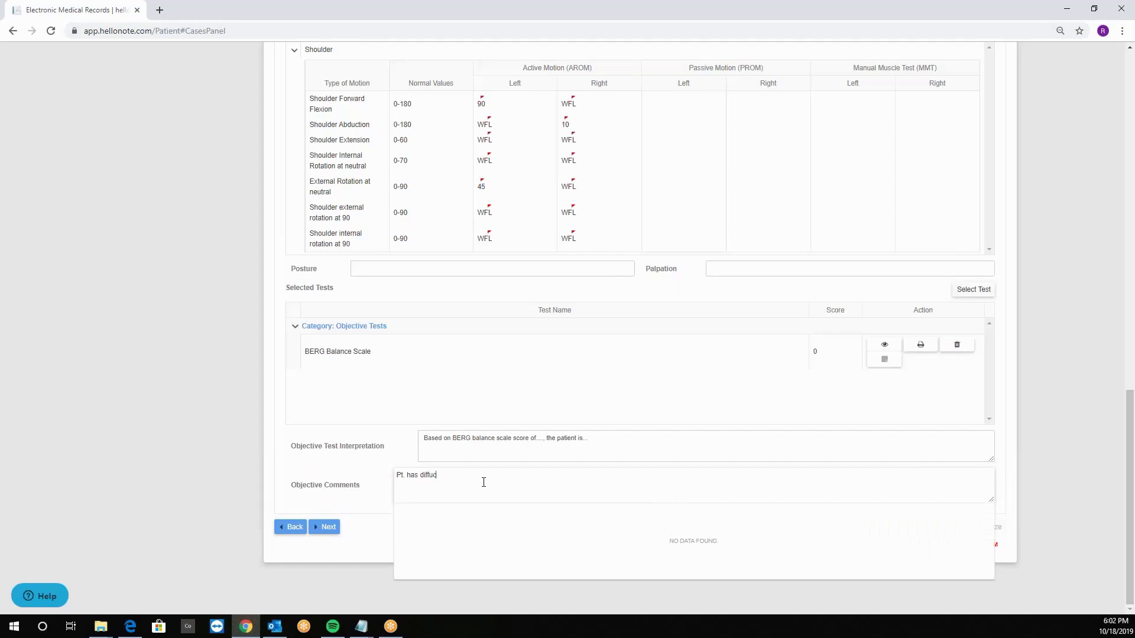
type("ulty with...")
right_click(432, 480)
left_click(464, 340)
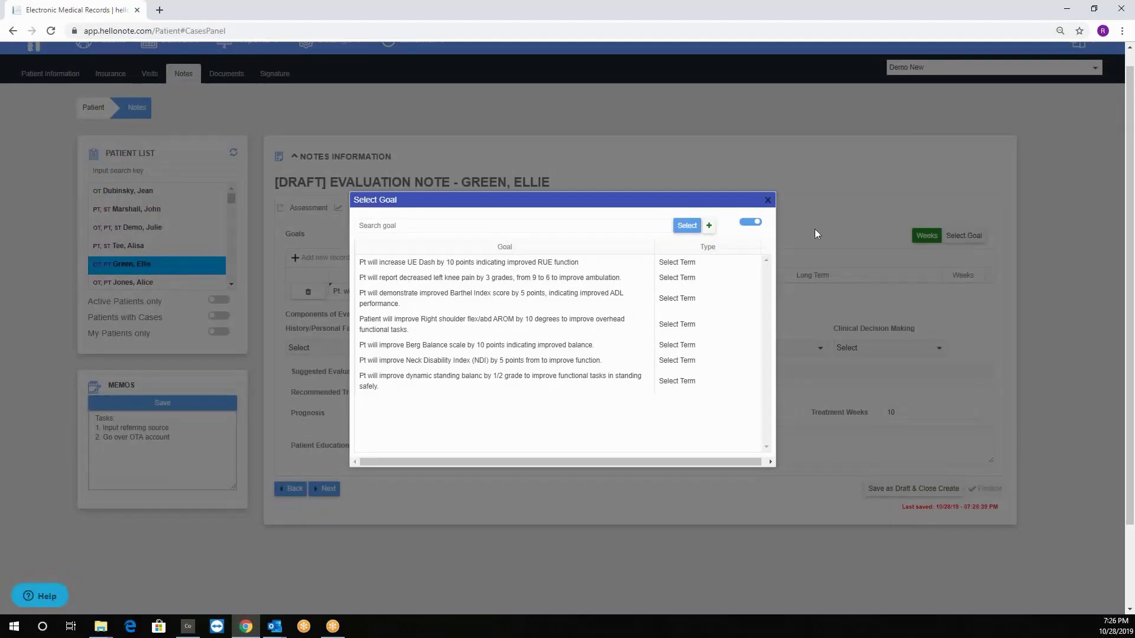
Step: Set the left knee pain goal's type to Short/Long Term, add it, and close the picker
left_click(509, 262)
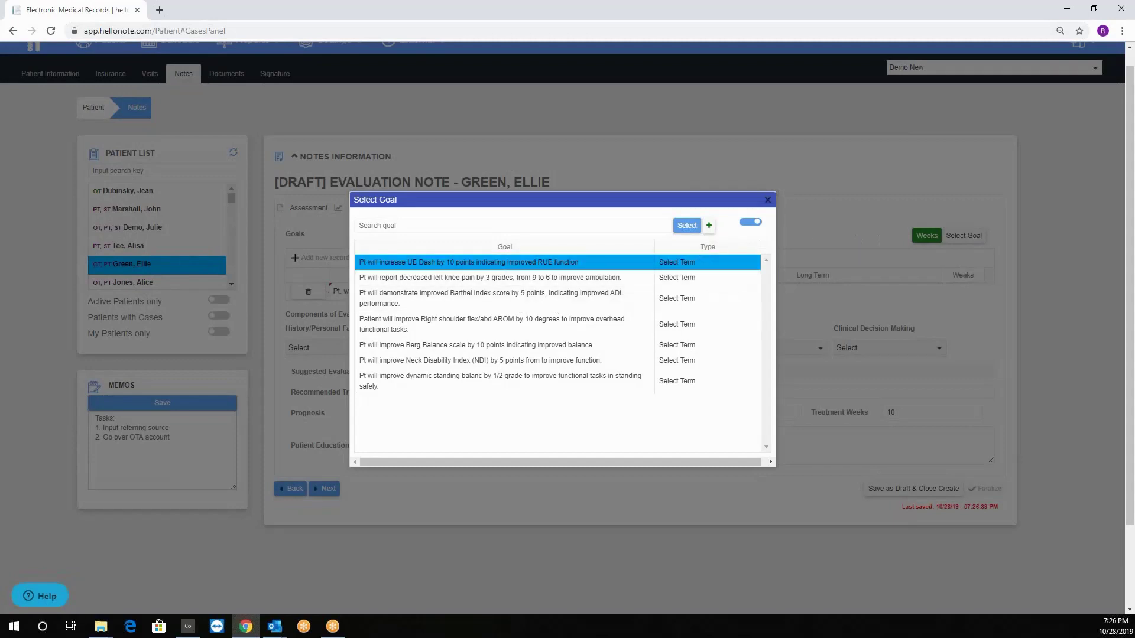
left_click(677, 262)
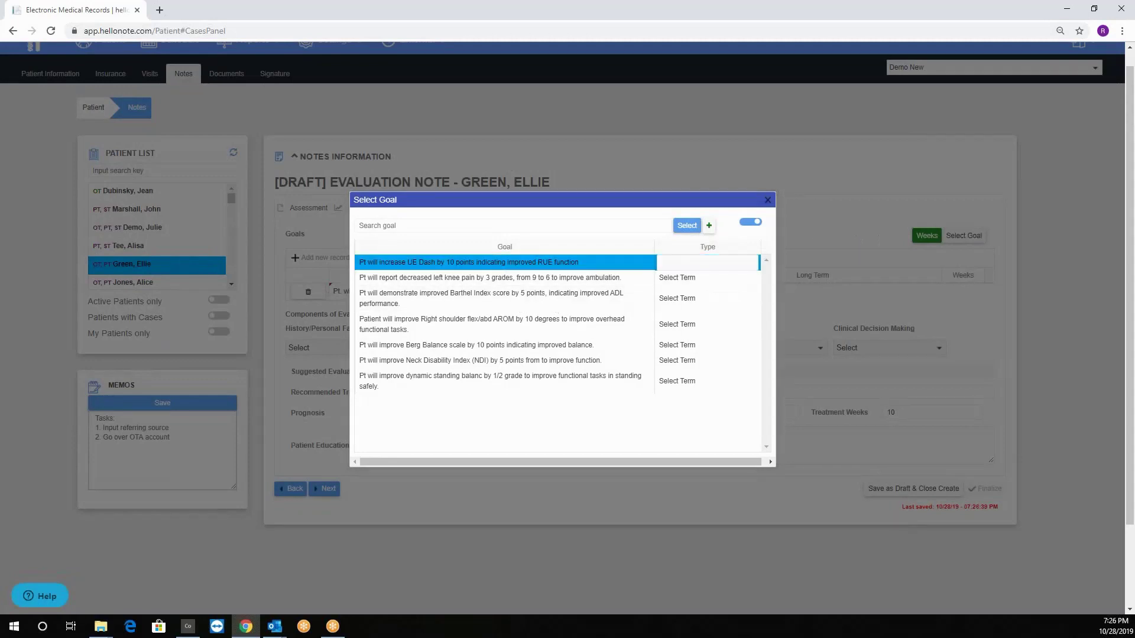
left_click(679, 278)
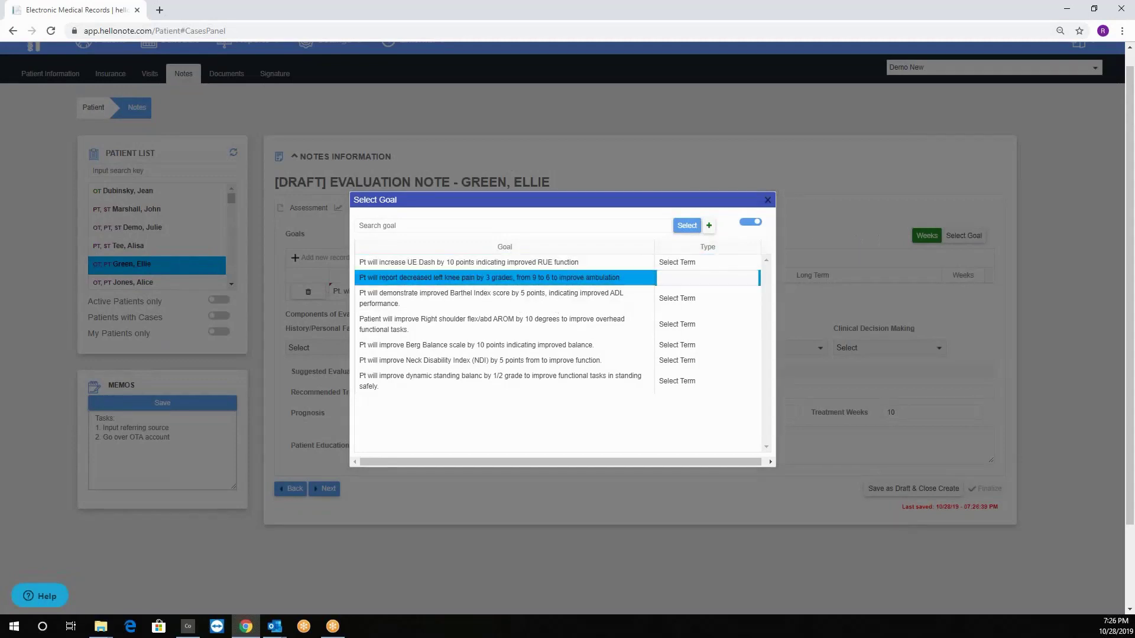
left_click(681, 283)
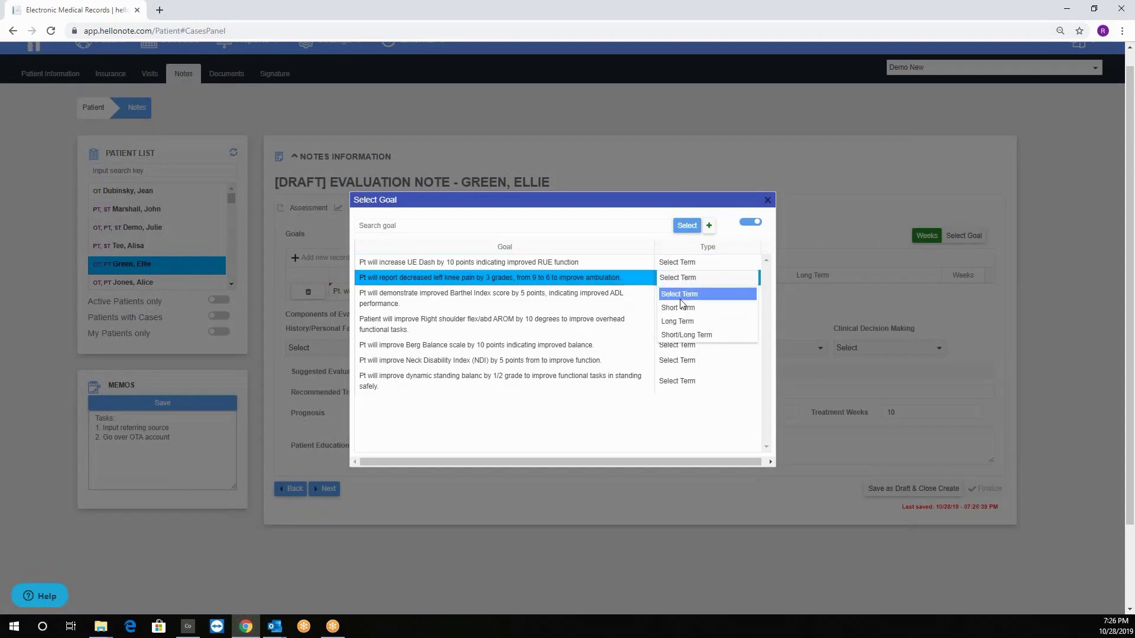
left_click(683, 335)
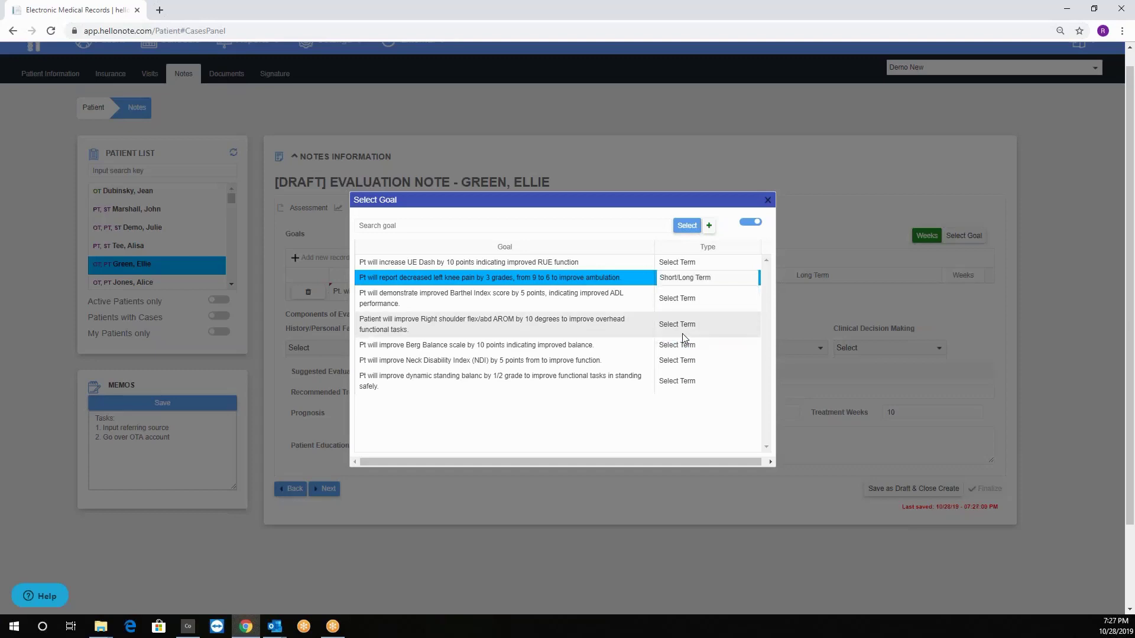
left_click(679, 227)
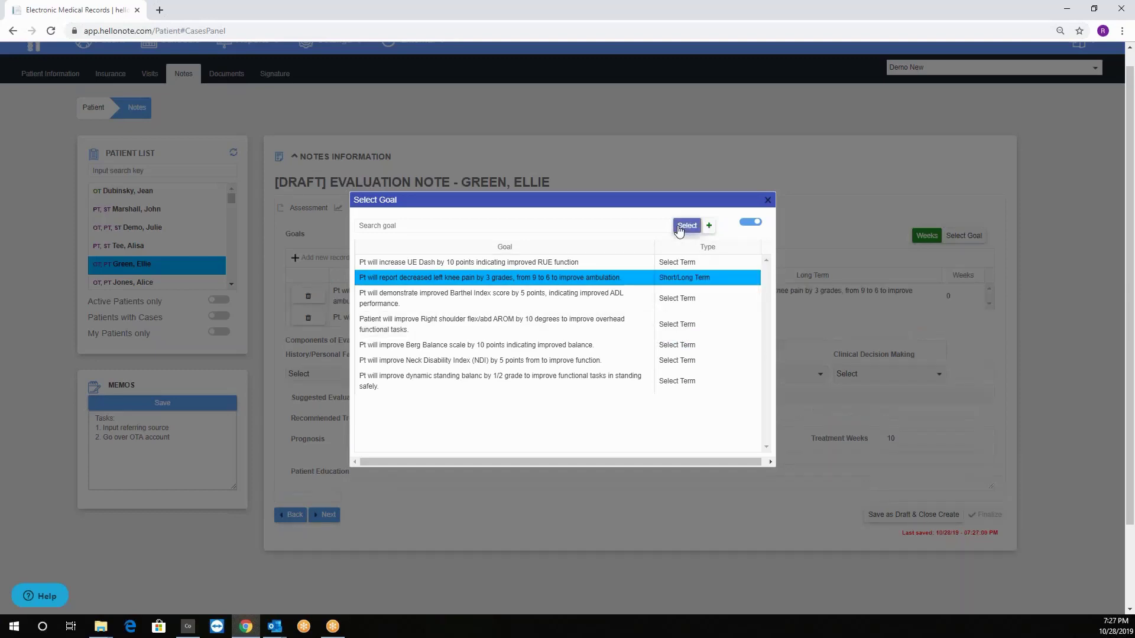
left_click(768, 201)
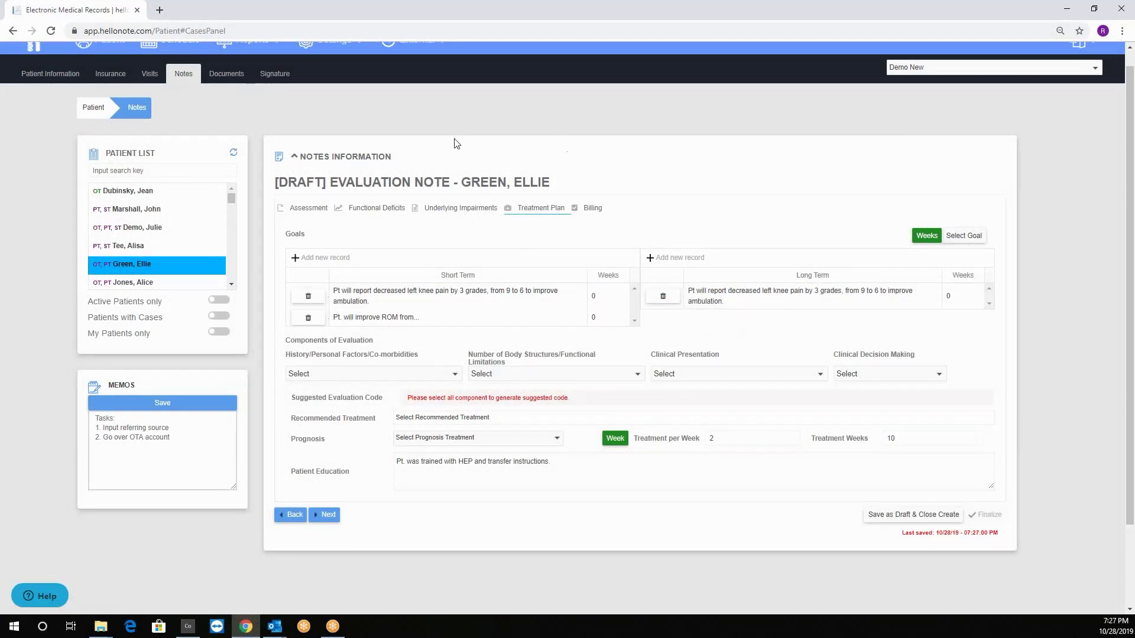
Step: From the Level Surfaces deficit, load modified independence as the STG and independence as the LTG
left_click(379, 208)
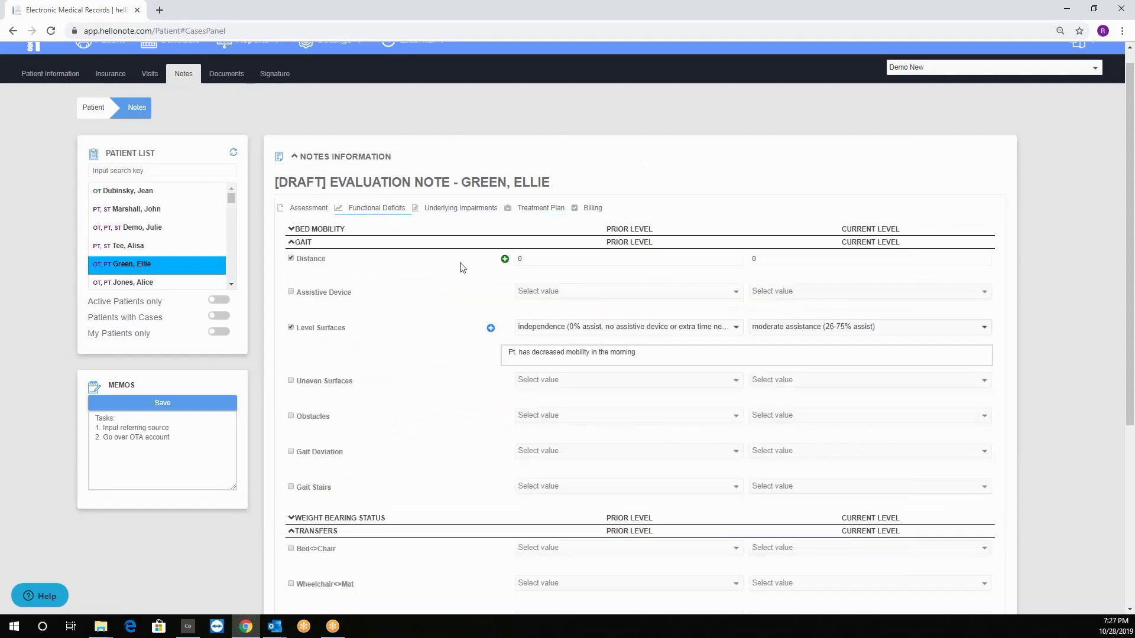
left_click(491, 329)
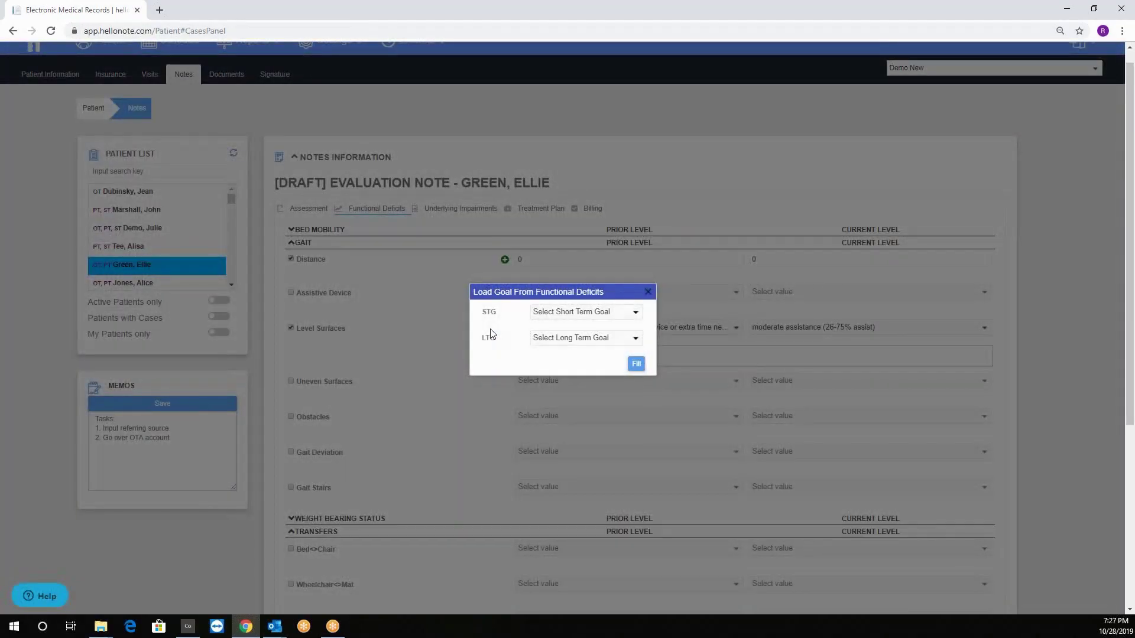
left_click(589, 317)
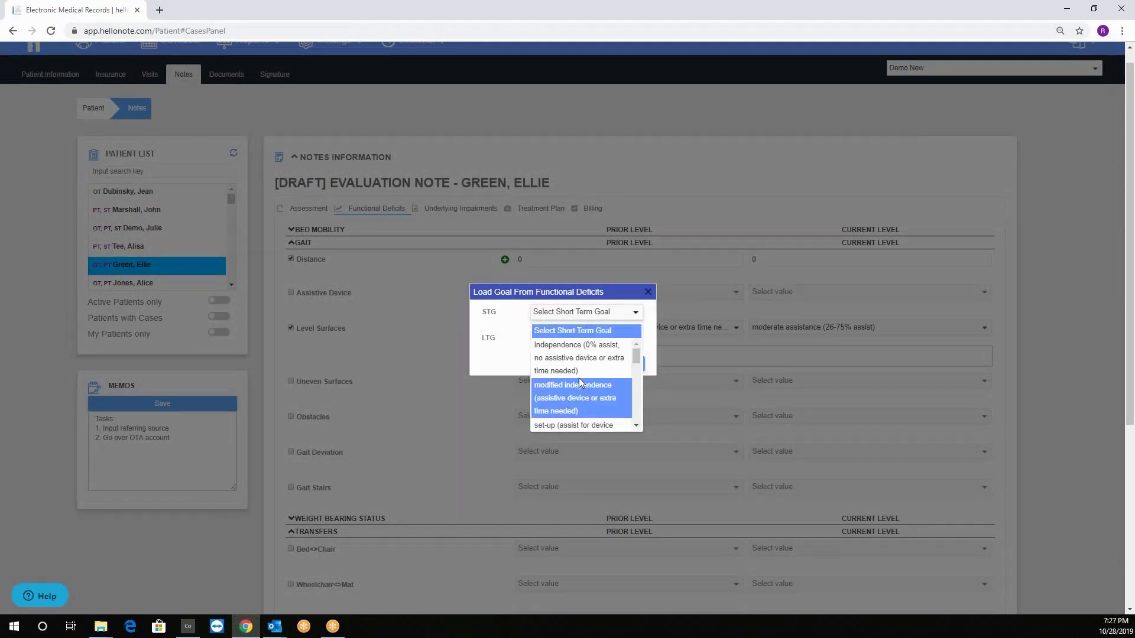
left_click(579, 398)
left_click(568, 342)
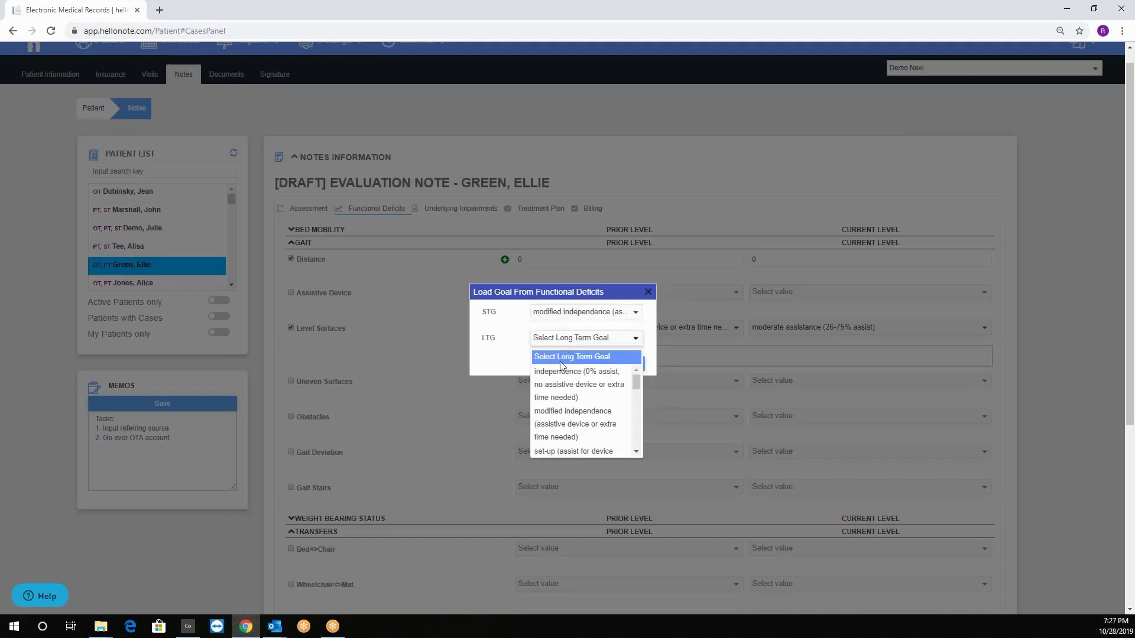
left_click(558, 388)
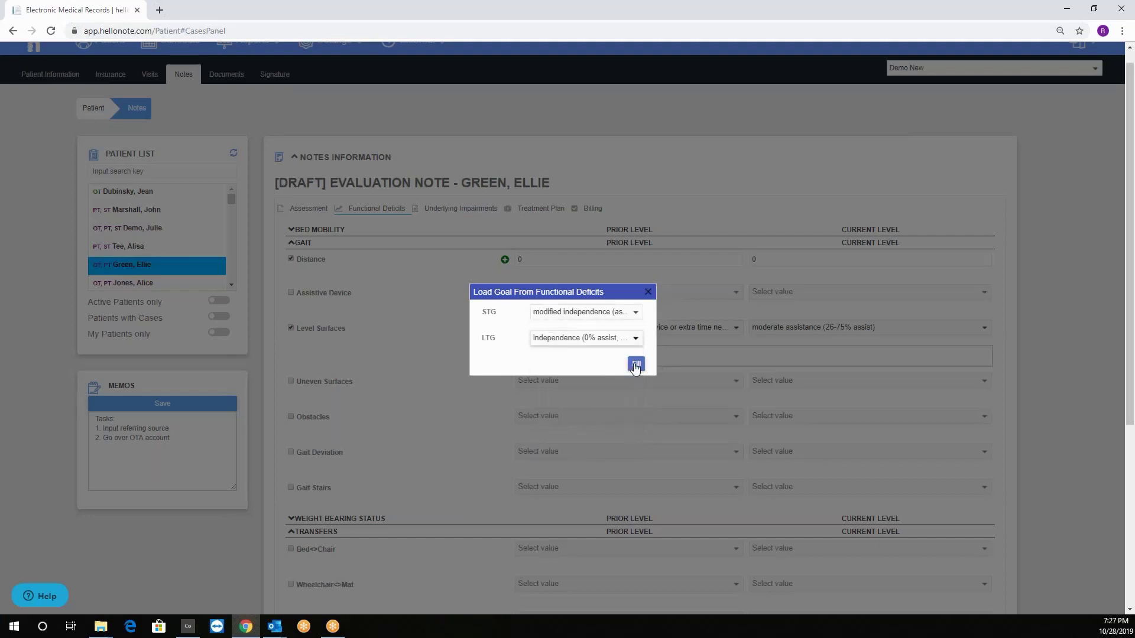
left_click(635, 366)
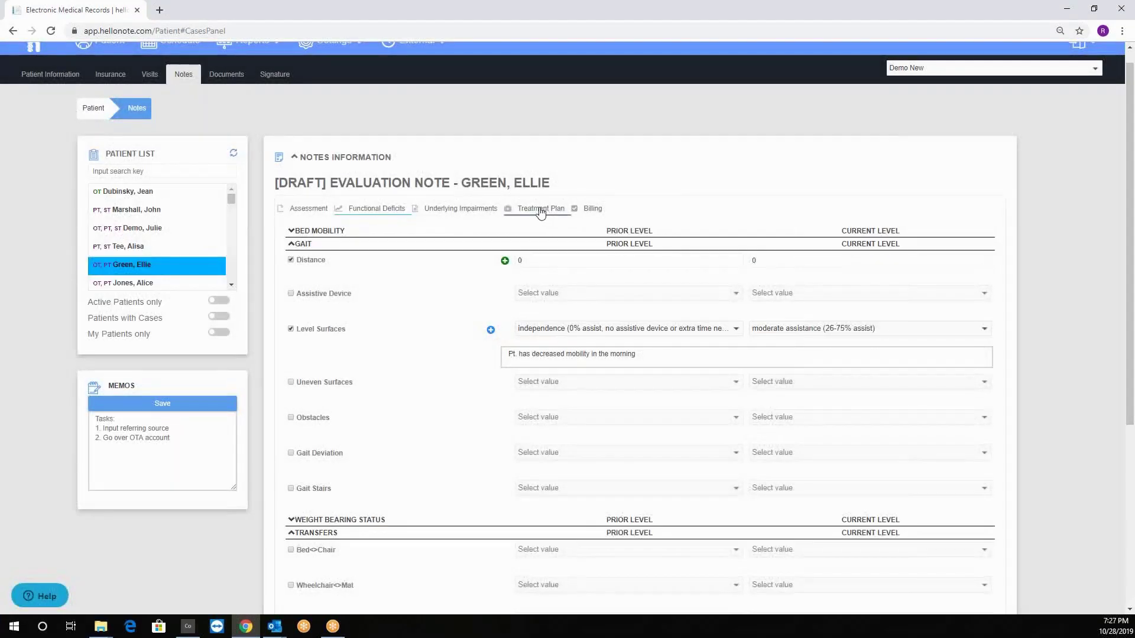
Step: In the treatment plan, give each of the three short-term goals 2 weeks
left_click(540, 210)
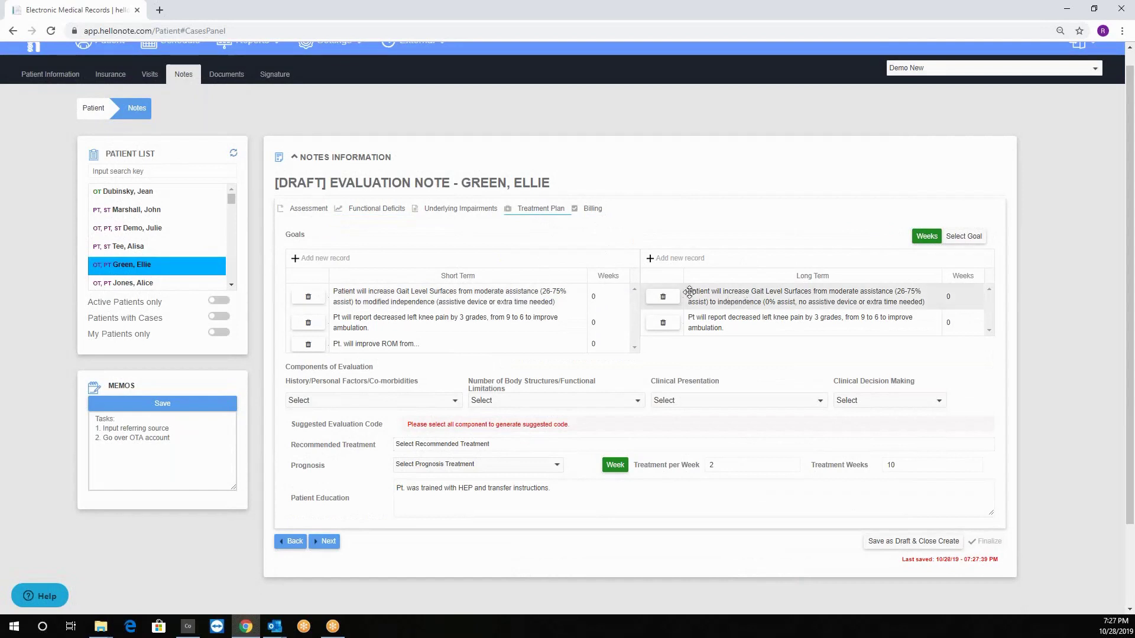
left_click(927, 240)
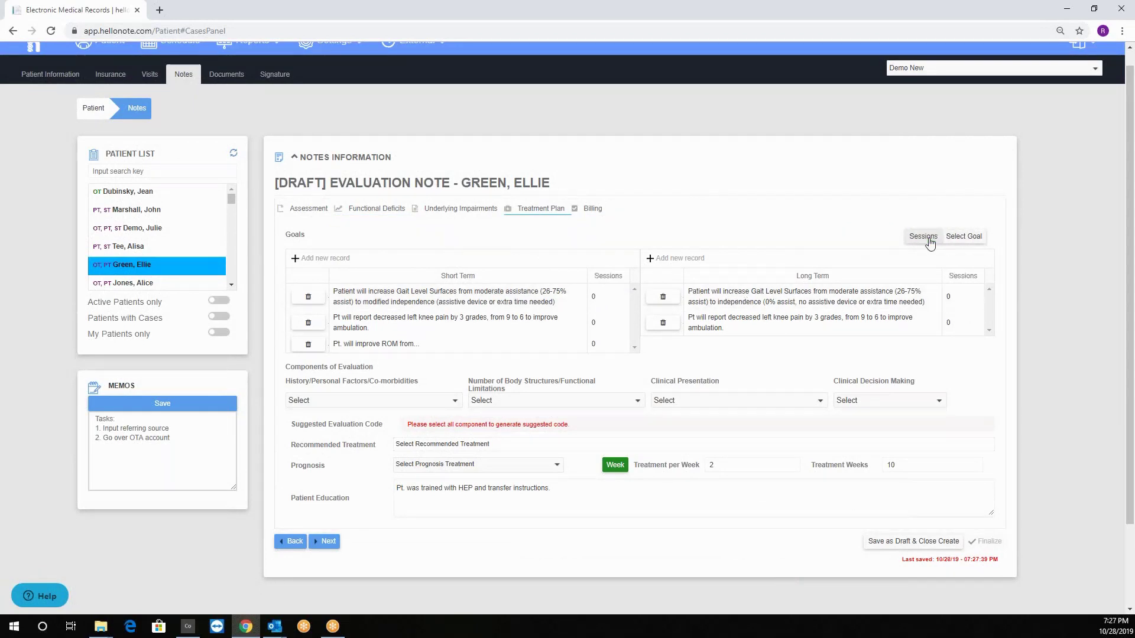
left_click(927, 238)
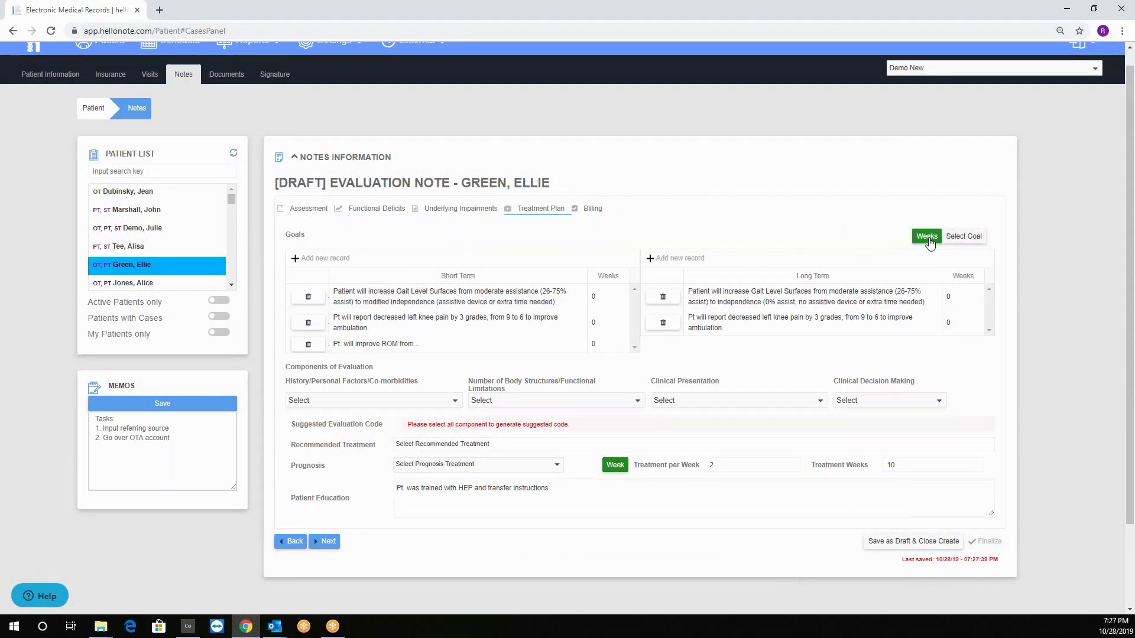
left_click(602, 298)
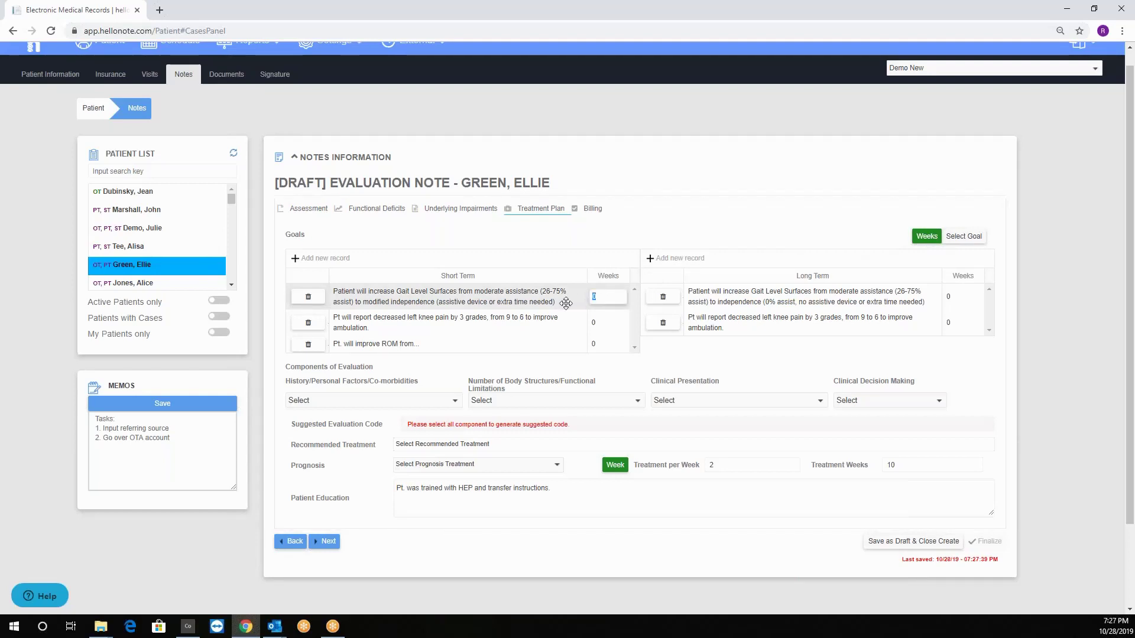
type("2")
key("Tab")
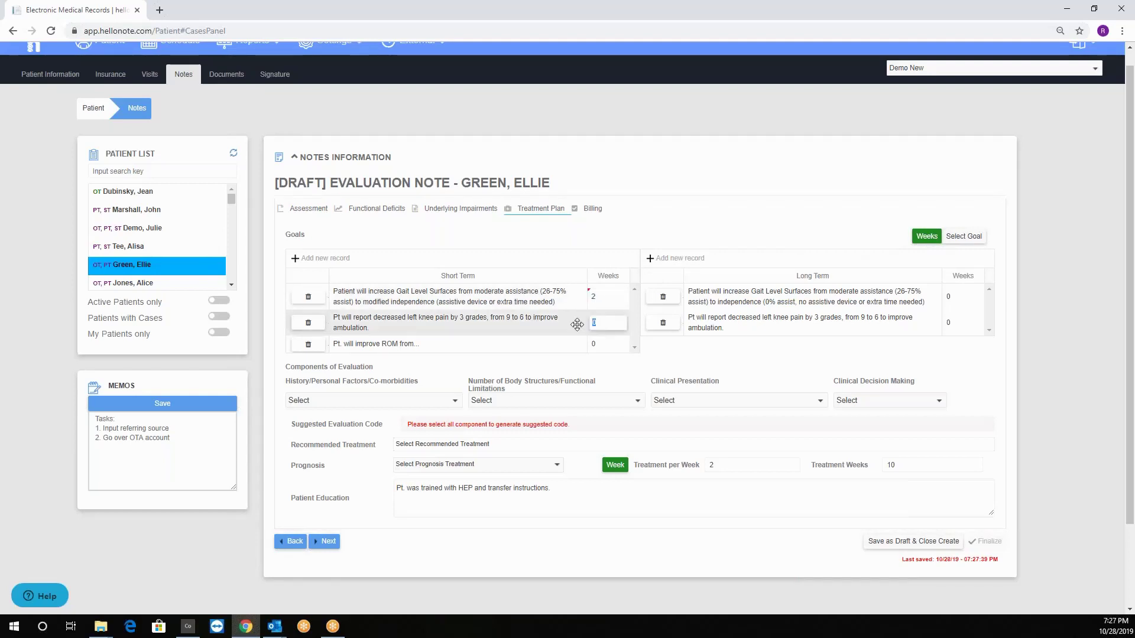
type("2")
key("Tab")
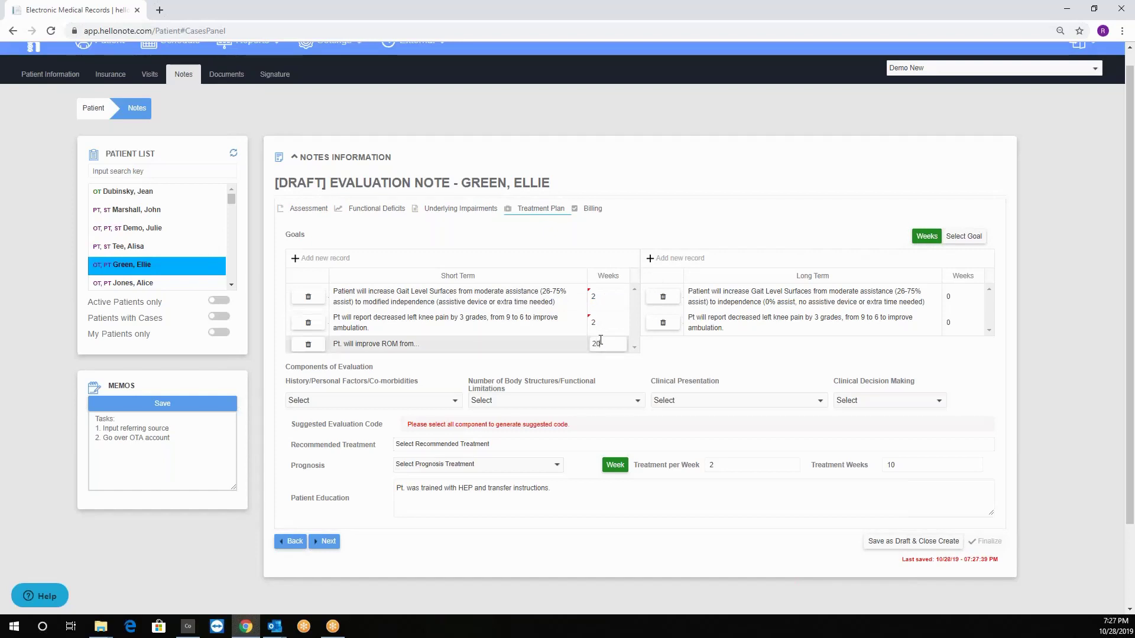
type("2")
Step: Set both long-term goals to 10 weeks
left_click(956, 297)
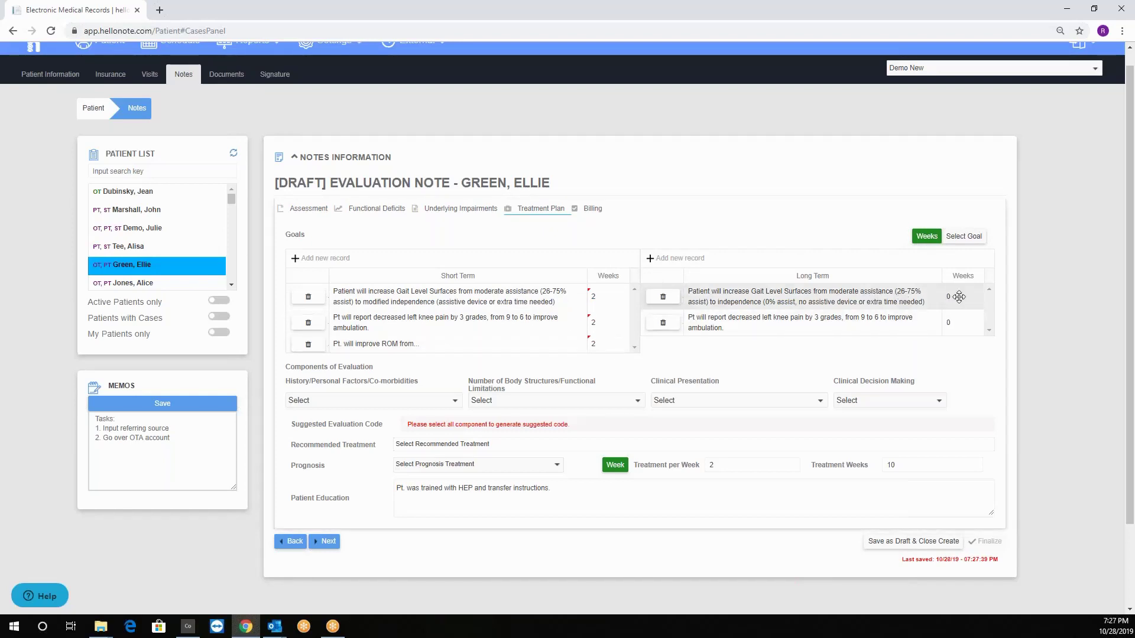
type("1")
key("Return")
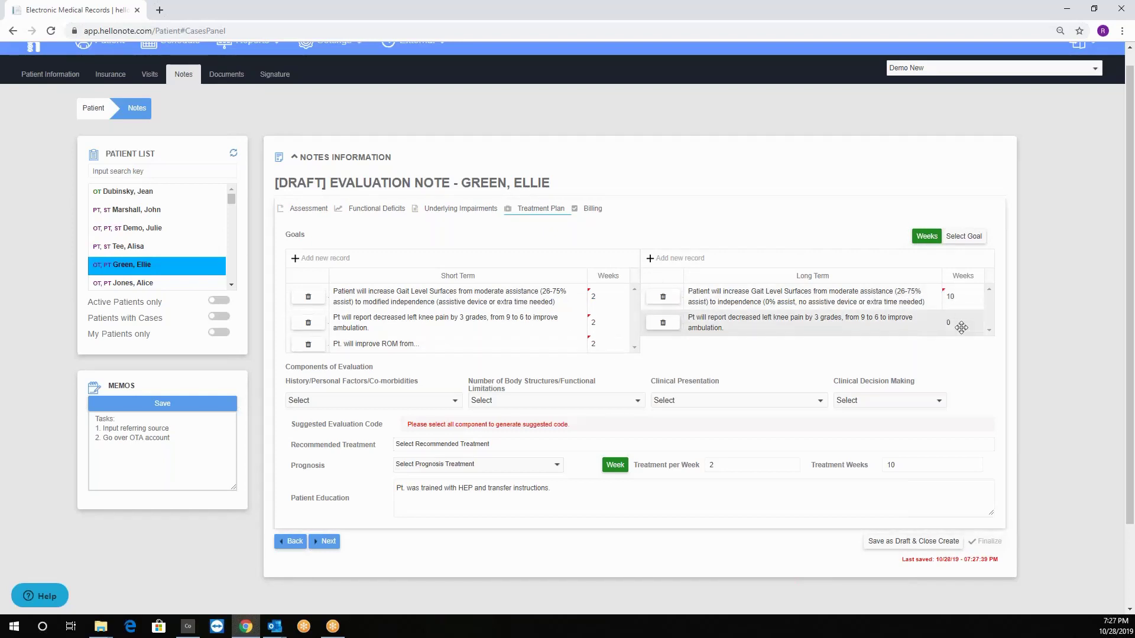
left_click(961, 320)
type("1")
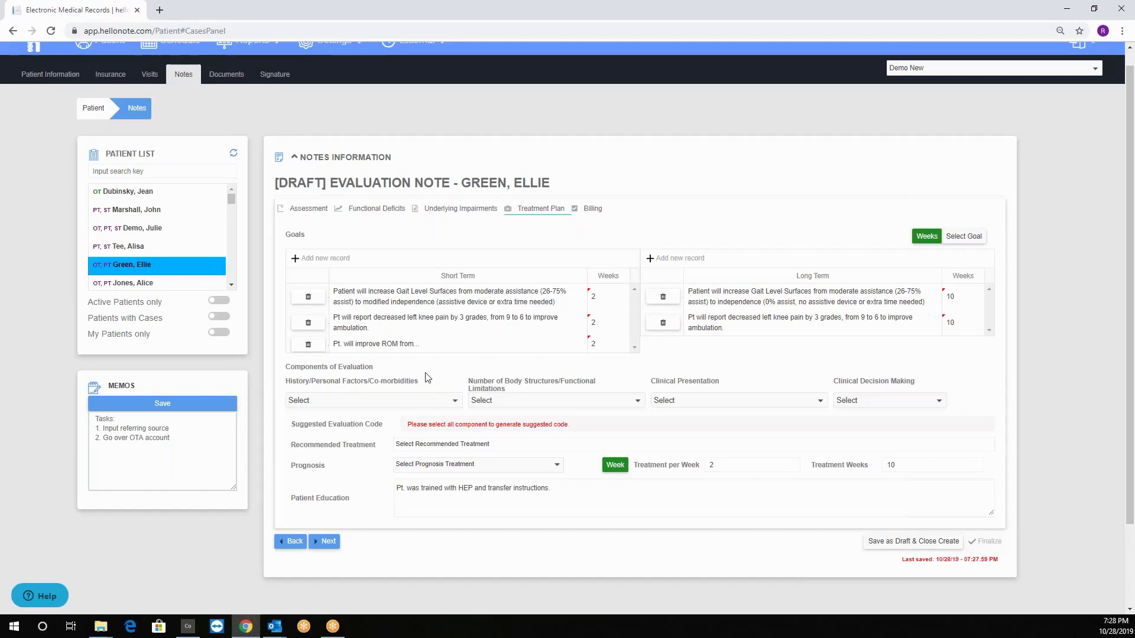
Step: Rate components: 1-2 personal factors, 3+ elements, Evolving/Changing presentation, Low decision making
triple_click(436, 388)
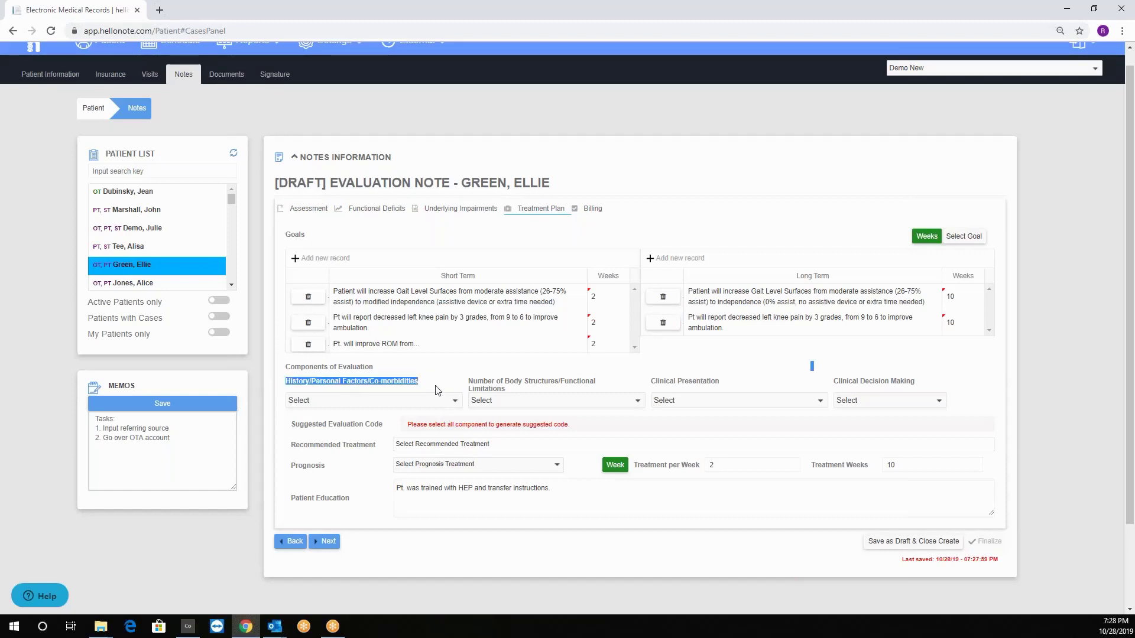
left_click(431, 376)
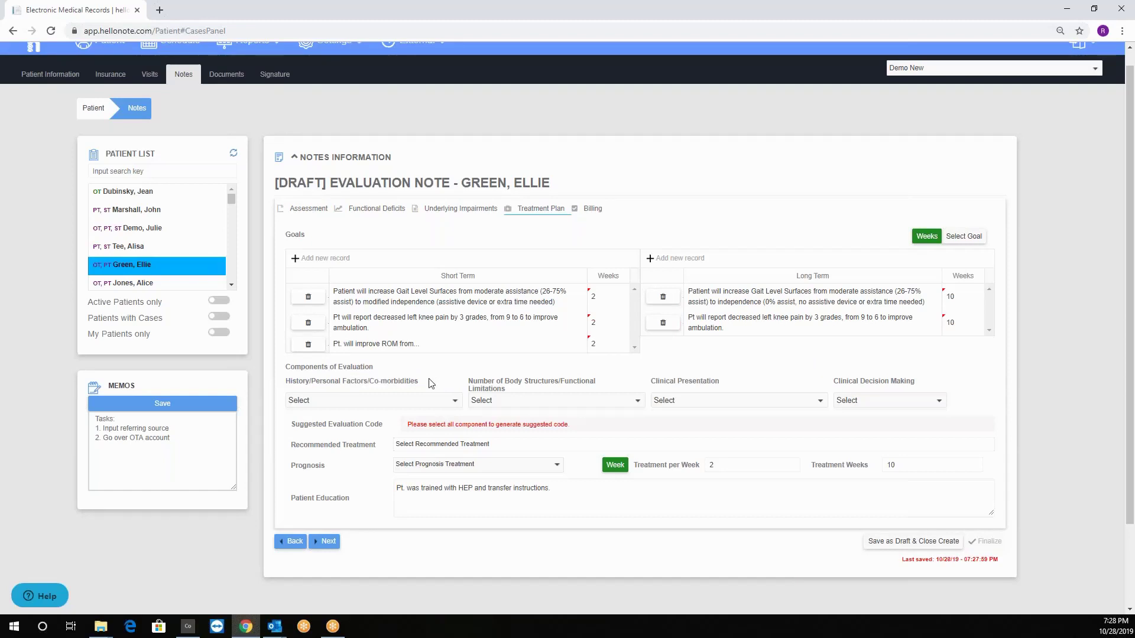
left_click(425, 402)
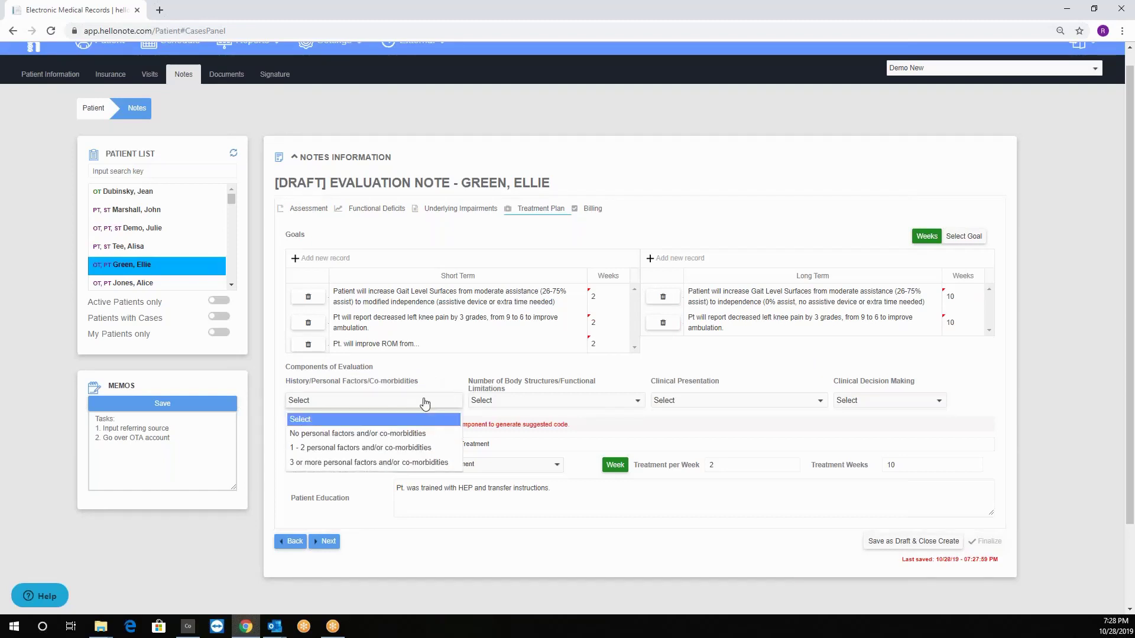
left_click(357, 448)
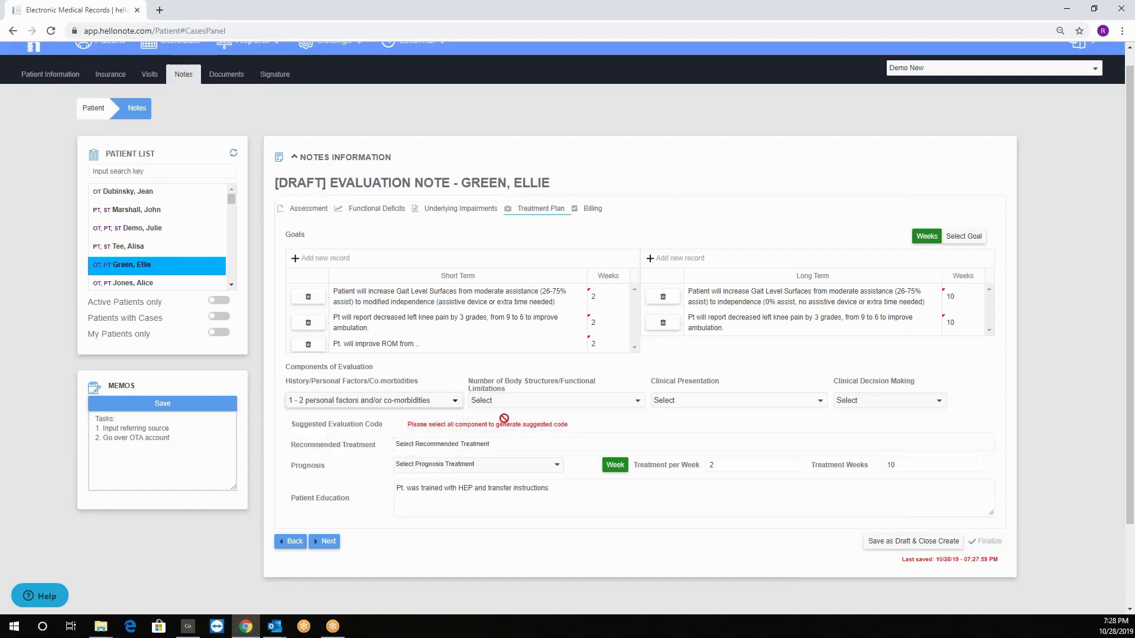
left_click(502, 401)
left_click(521, 446)
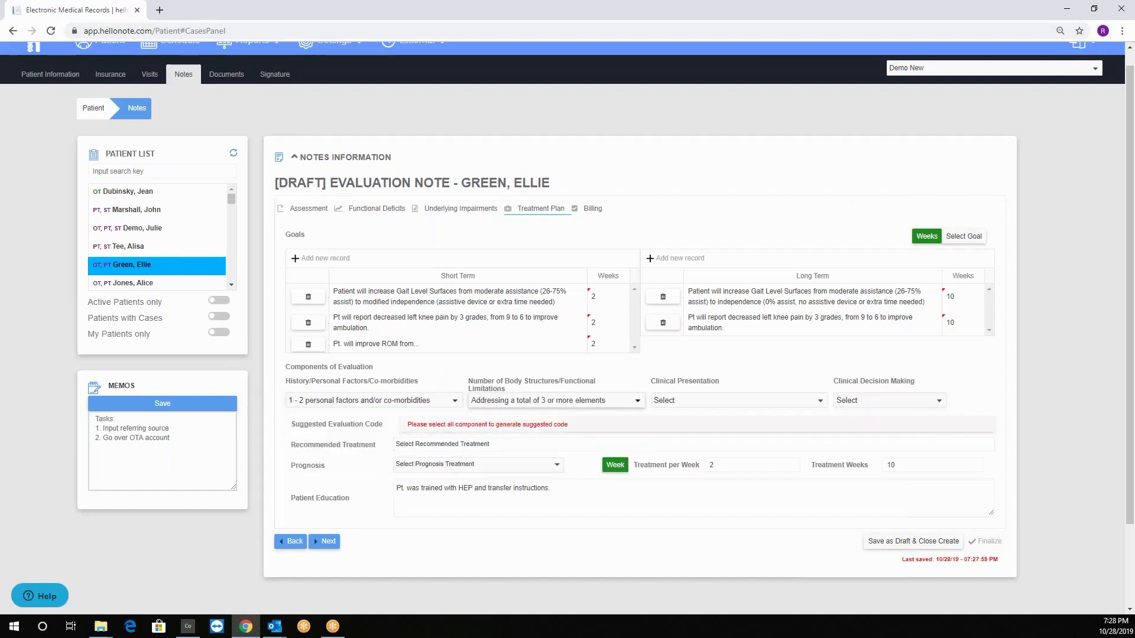
left_click(679, 402)
left_click(694, 447)
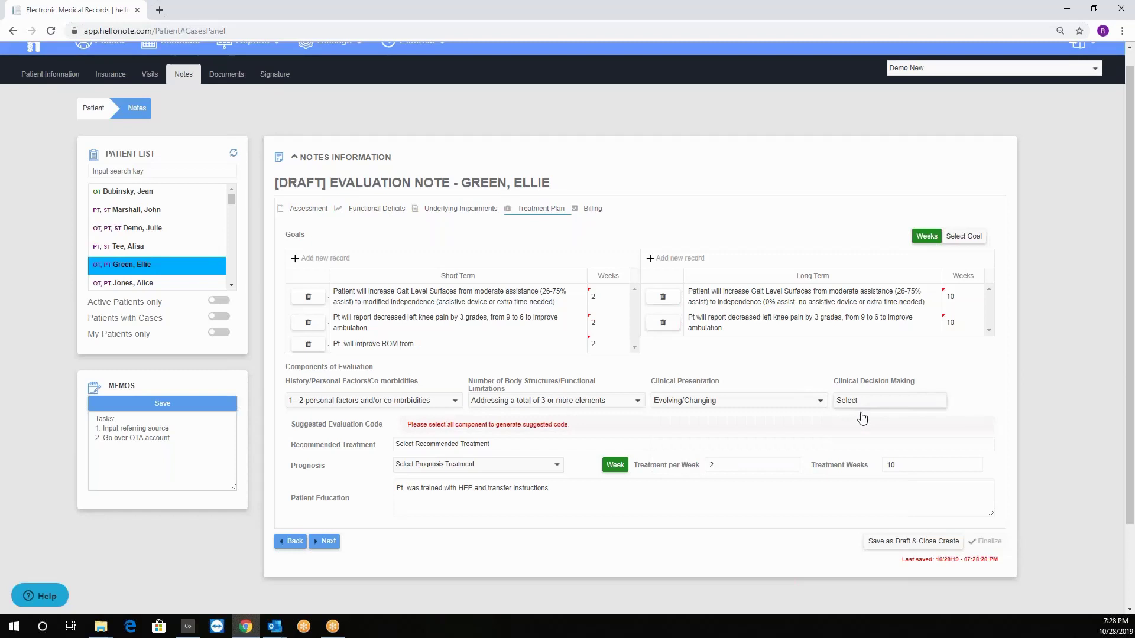
left_click(863, 402)
left_click(851, 432)
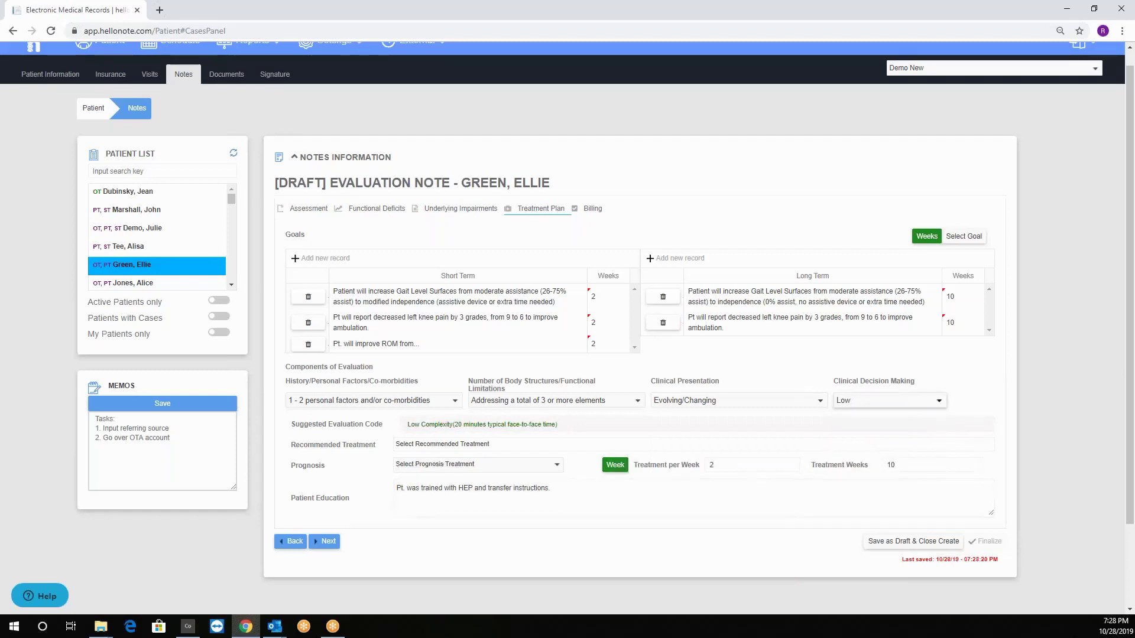
Step: Recommend treatment codes 97161, 97035, 29540, 97112 and 97535
left_click(439, 449)
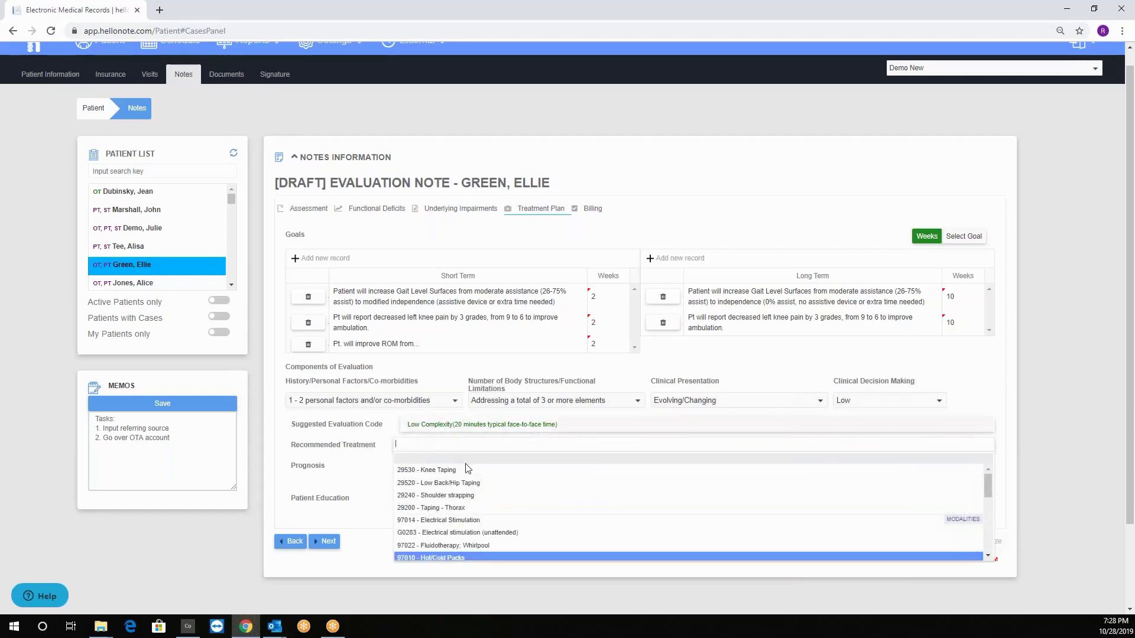
scroll(458, 478, "down", 3)
scroll(457, 500, "down", 3)
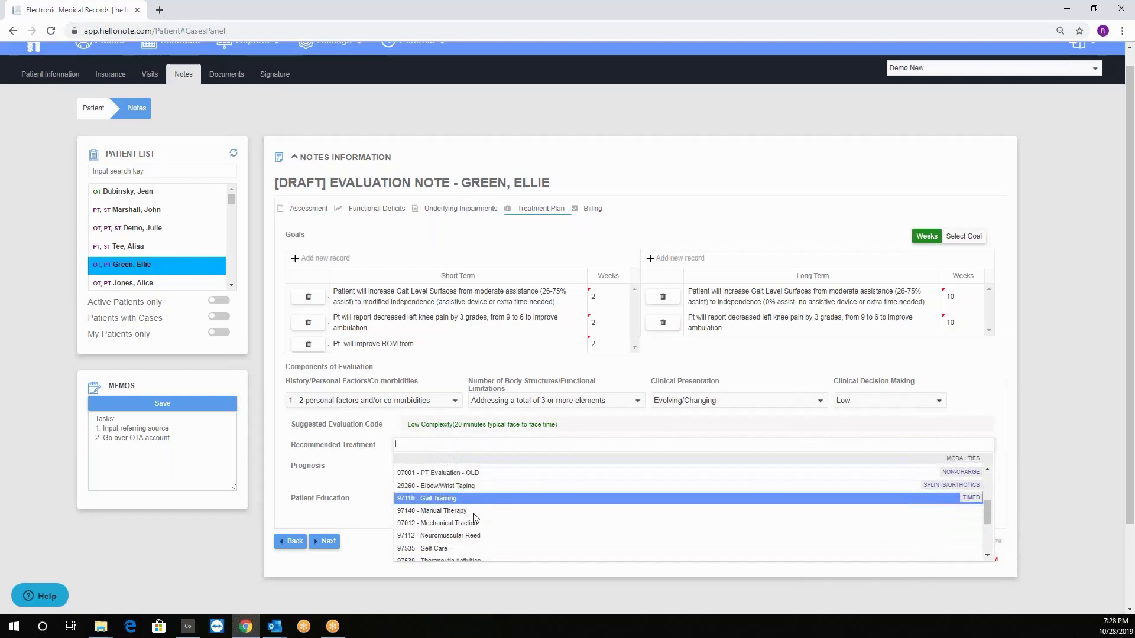
scroll(473, 513, "down", 1)
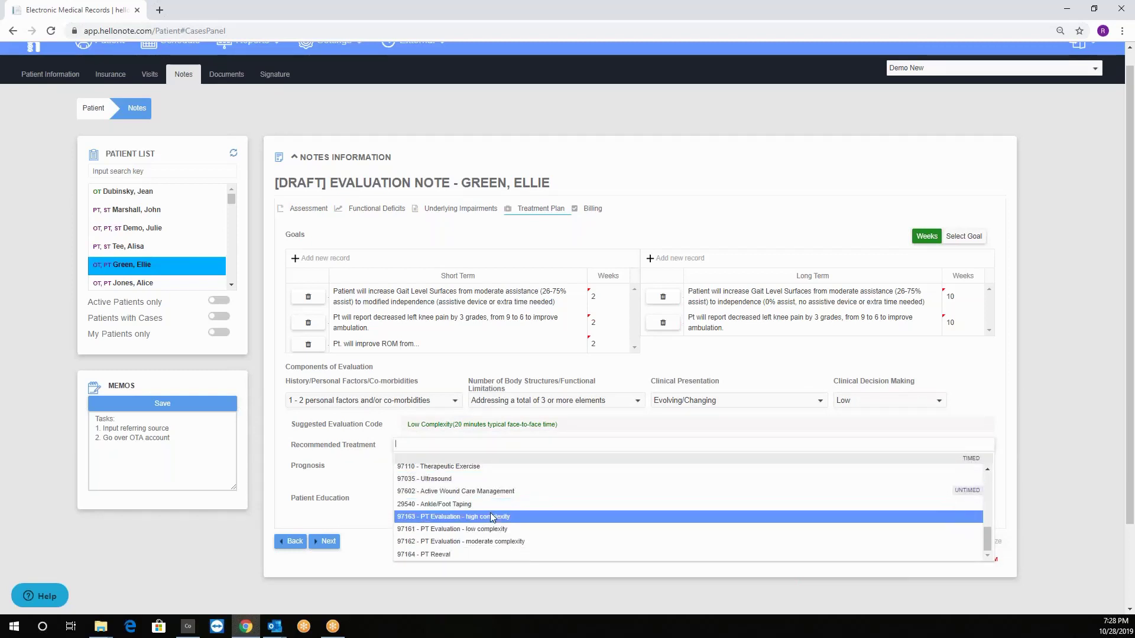
left_click(479, 531)
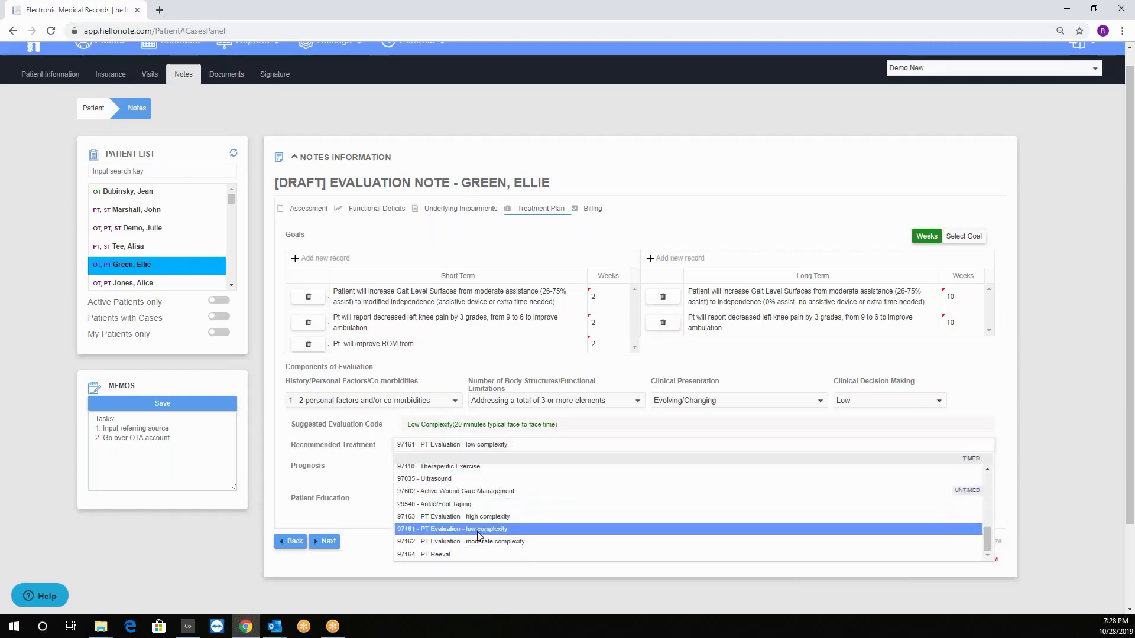
left_click(448, 481)
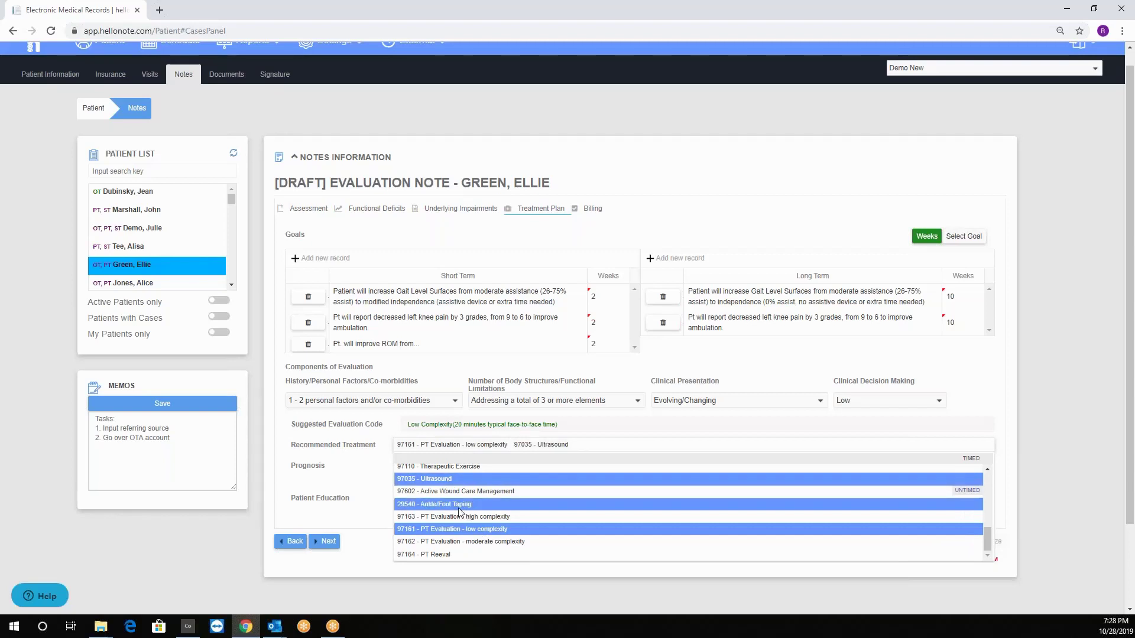
left_click(459, 507)
scroll(463, 527, "up", 3)
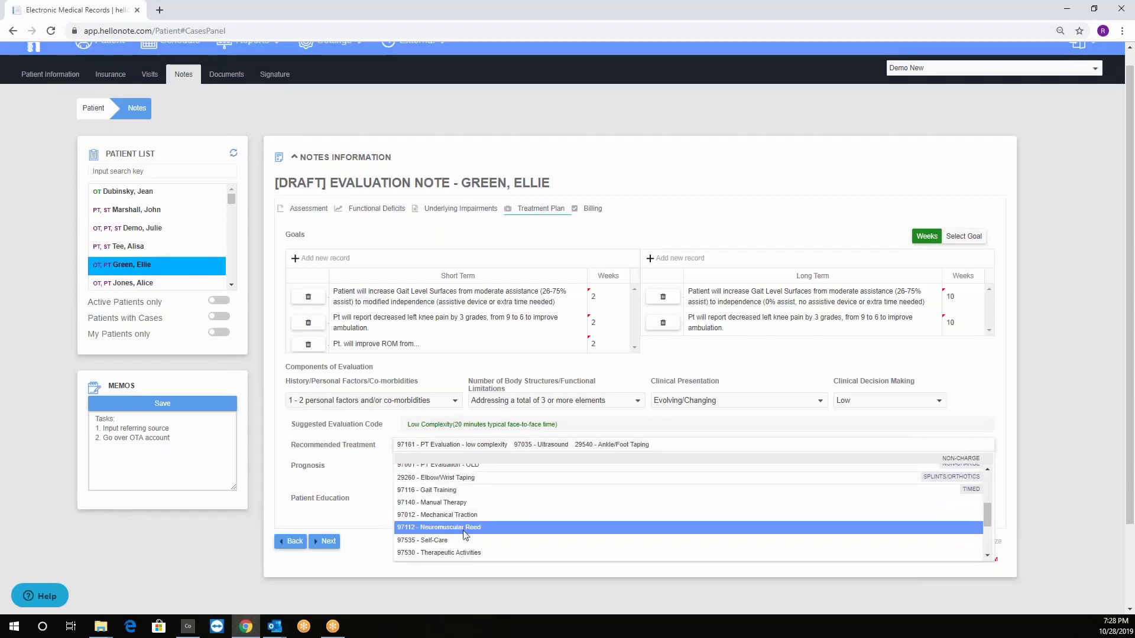
left_click(470, 529)
left_click(454, 541)
left_click(359, 470)
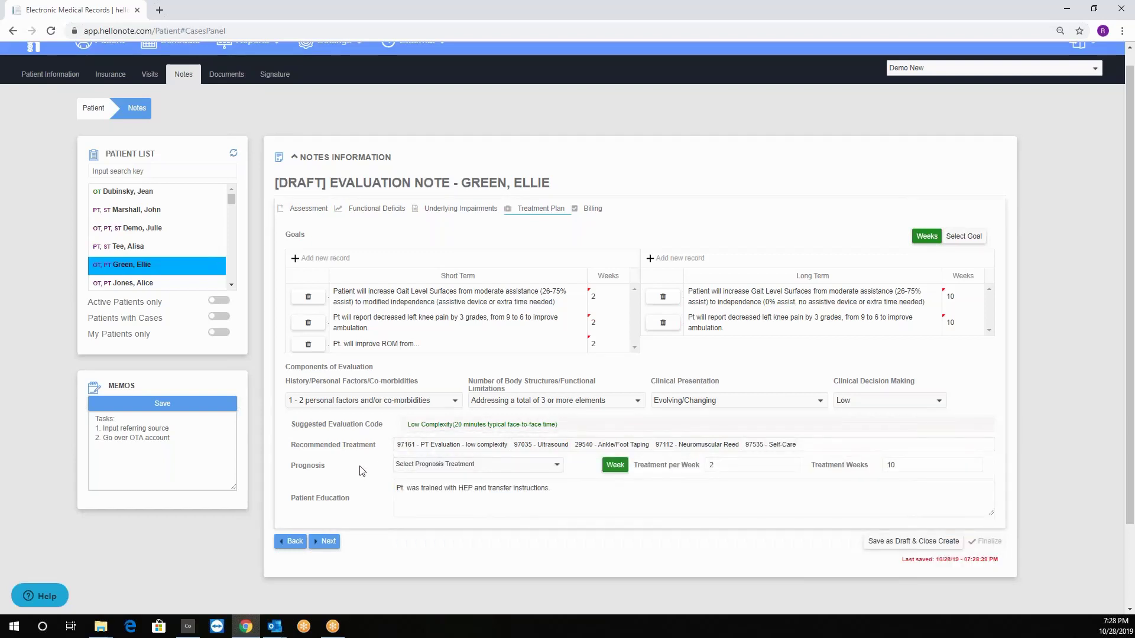
left_click(458, 465)
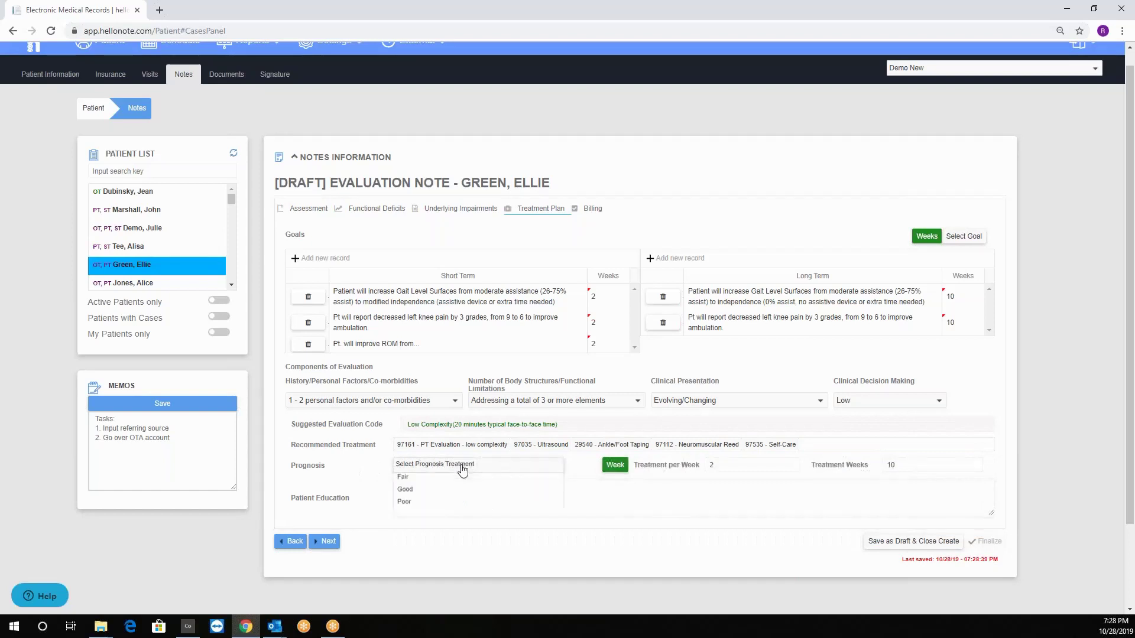
left_click(406, 506)
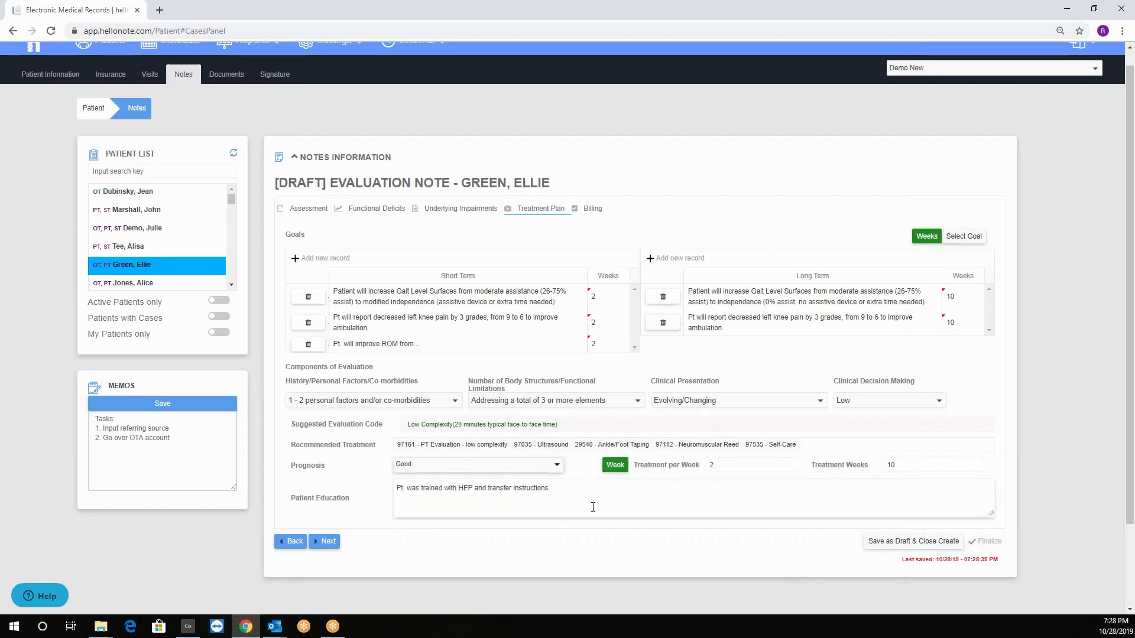
left_click(721, 466)
double_click(713, 465)
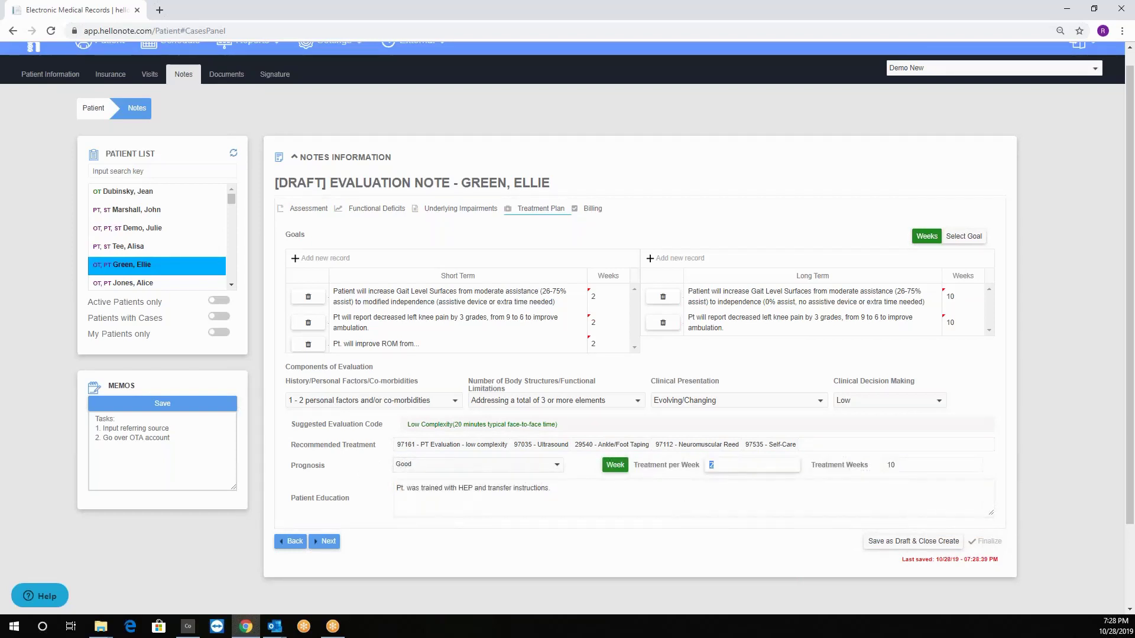
type("2")
left_click(505, 510)
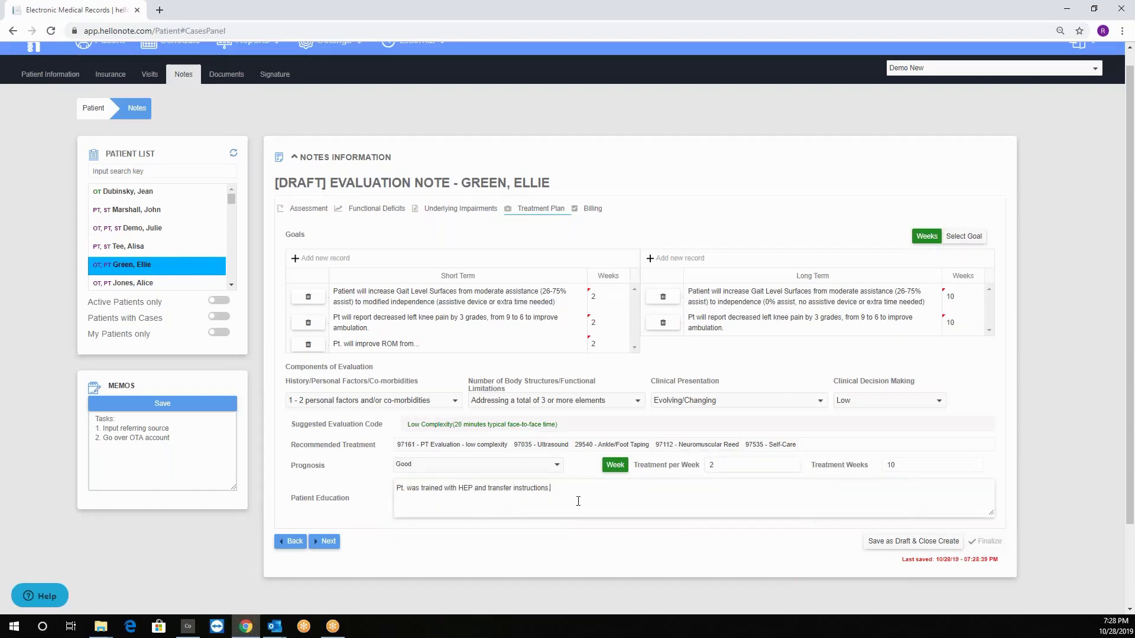
left_click_drag(552, 488, 402, 478)
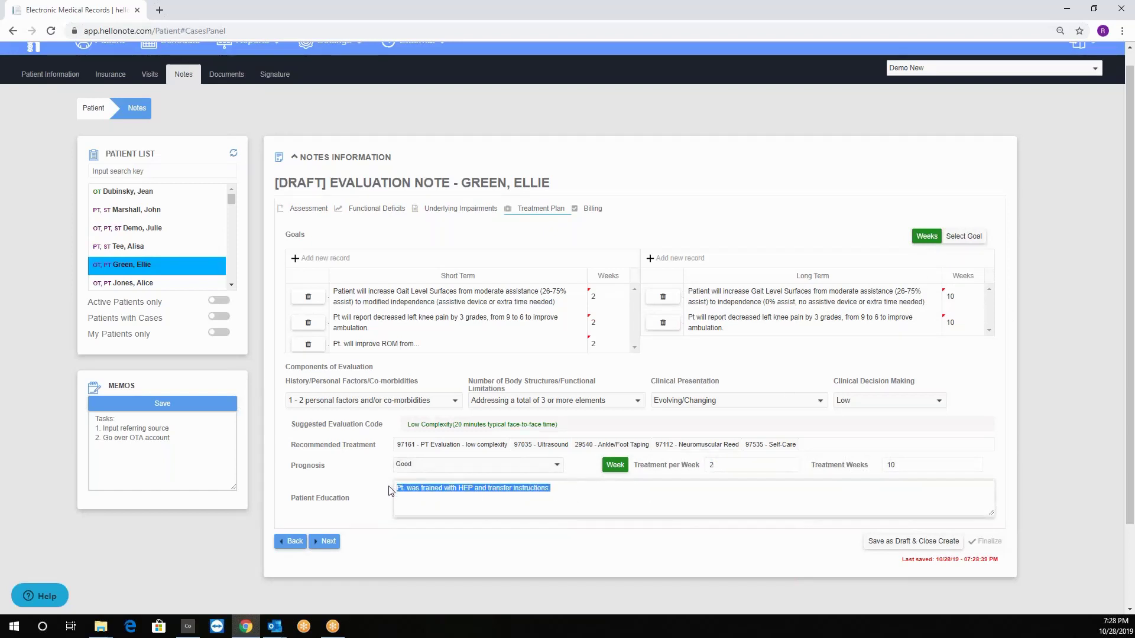
left_click(474, 495)
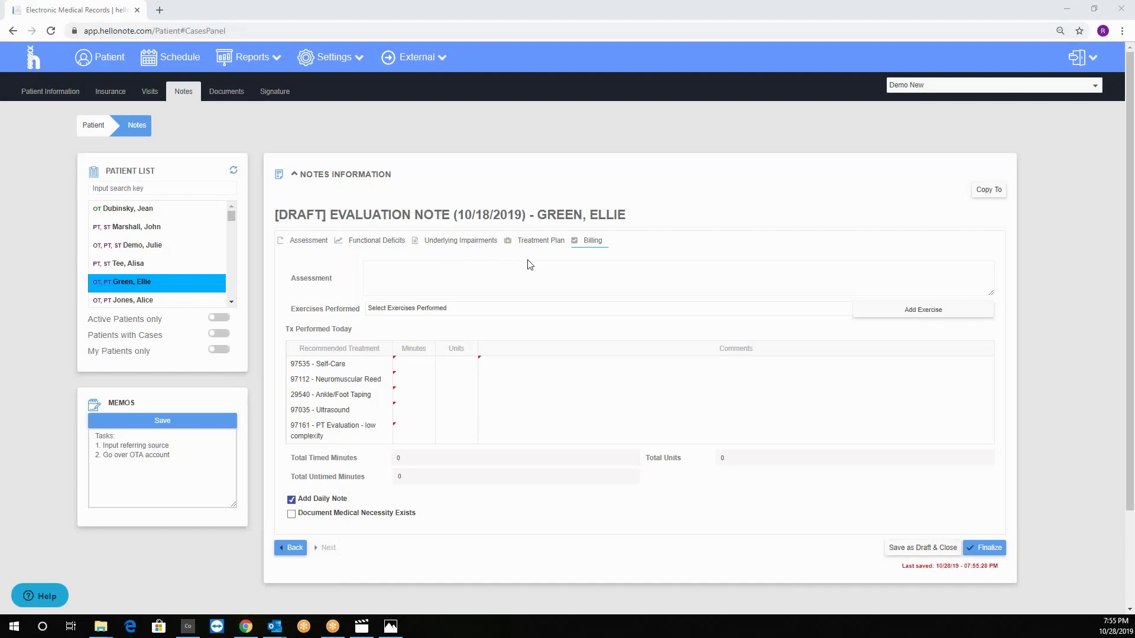
Step: In Billing, check the Exercises Performed list and Add Exercise form without adding anything
left_click_drag(312, 309, 376, 310)
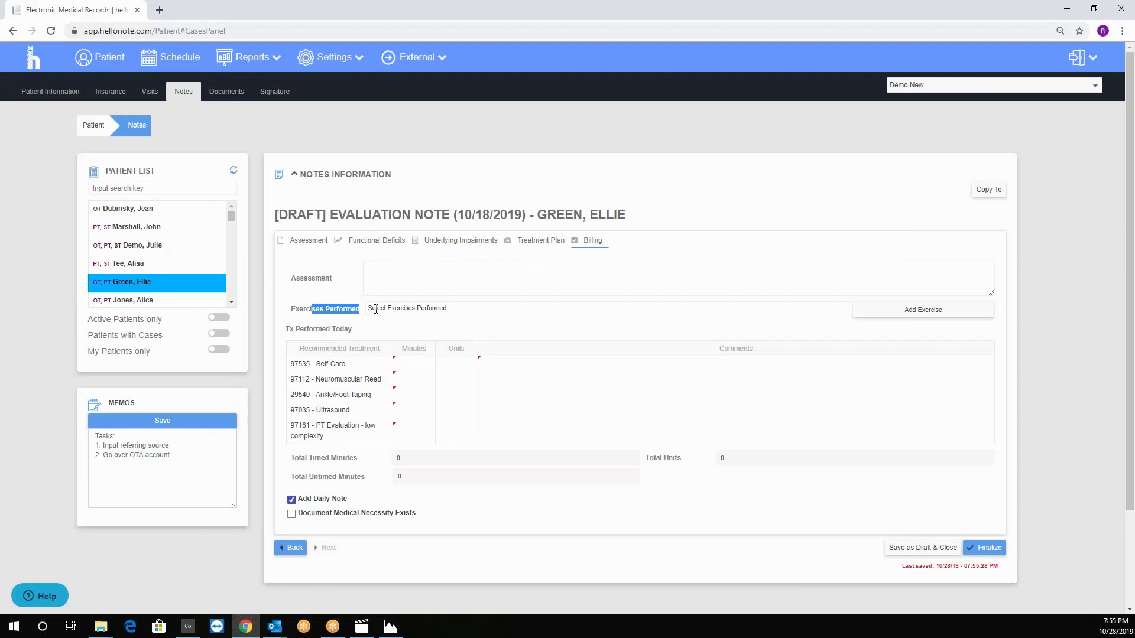
scroll(393, 308, "down", 2)
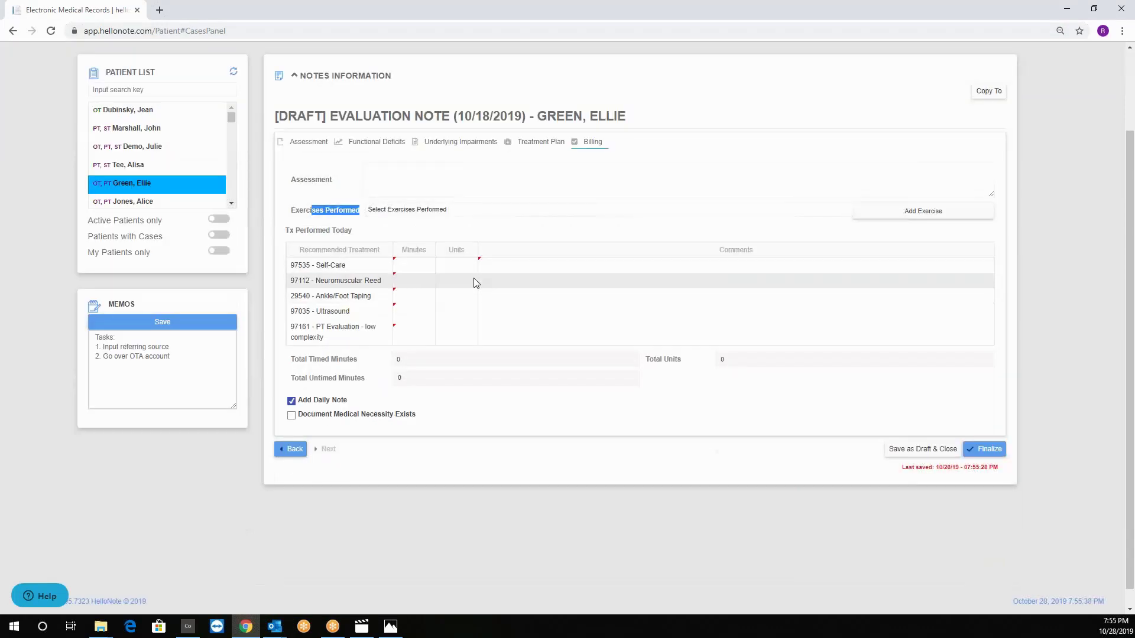
left_click(422, 211)
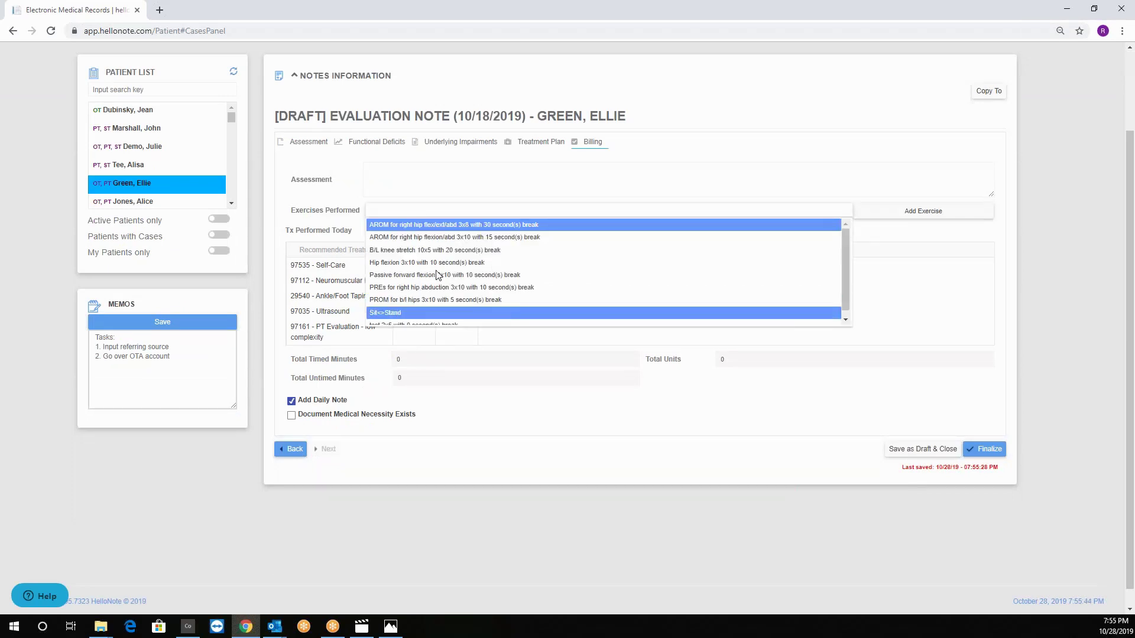
left_click(910, 241)
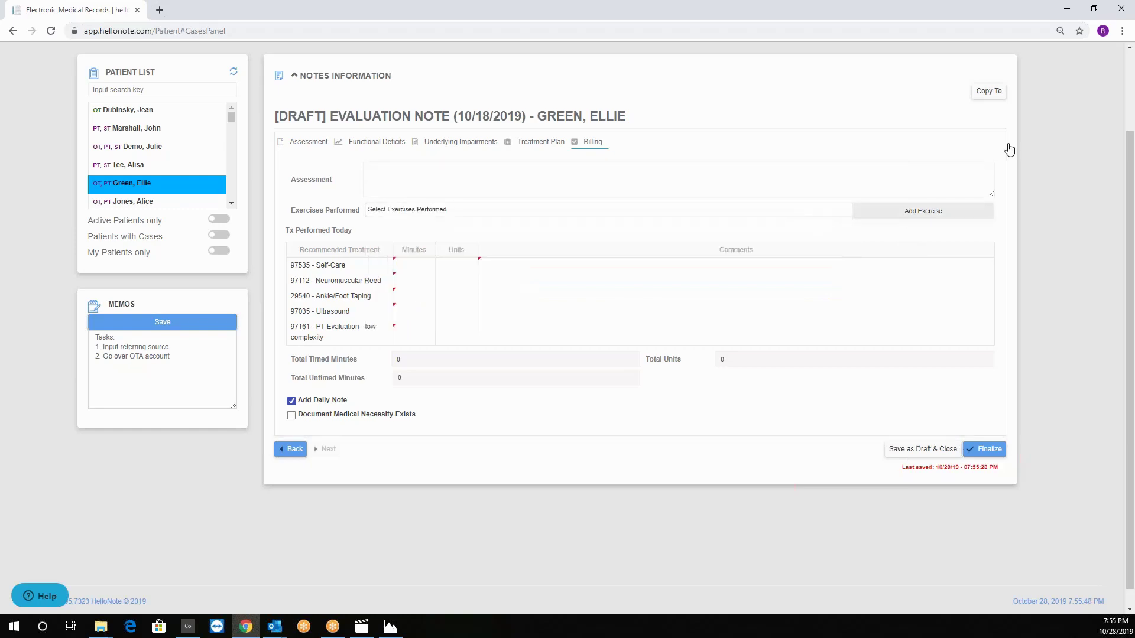
left_click(924, 211)
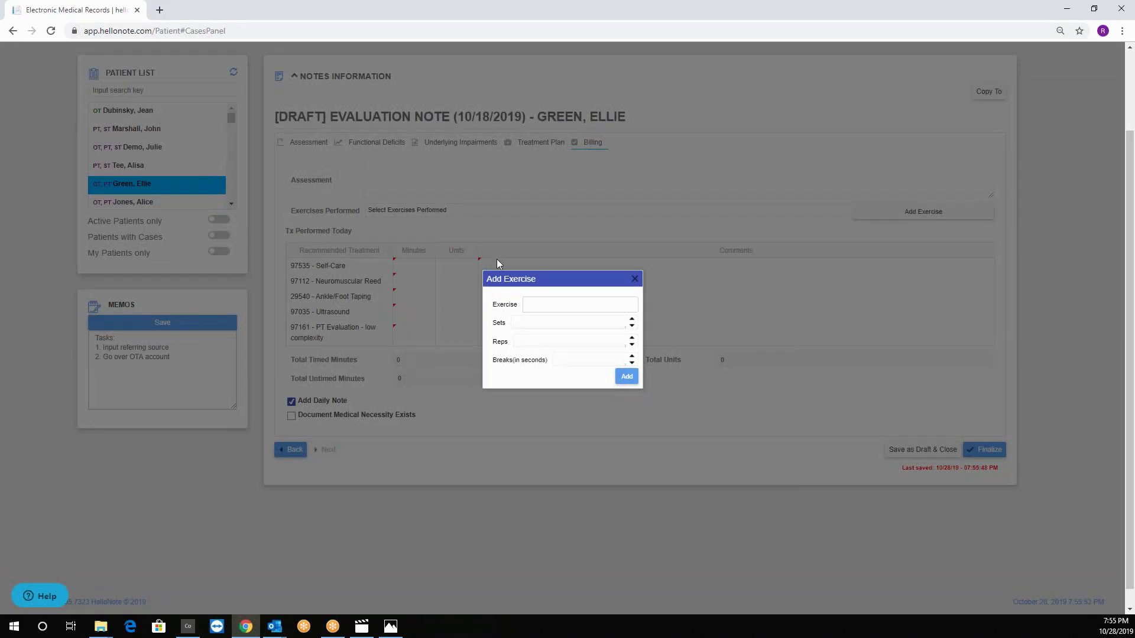
left_click(634, 278)
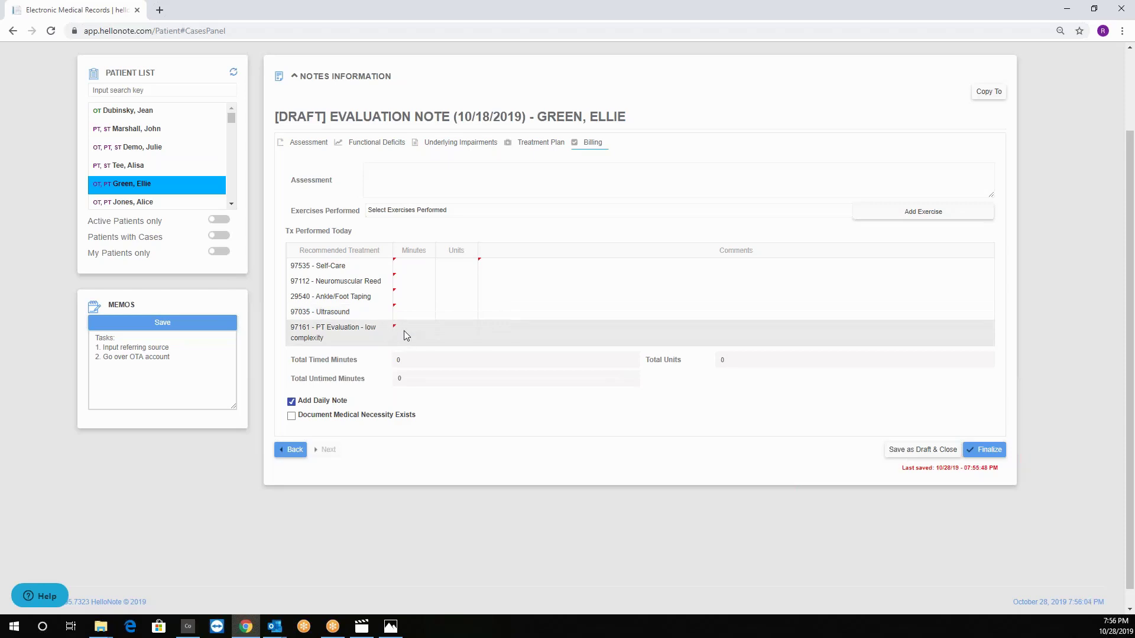
left_click(417, 268)
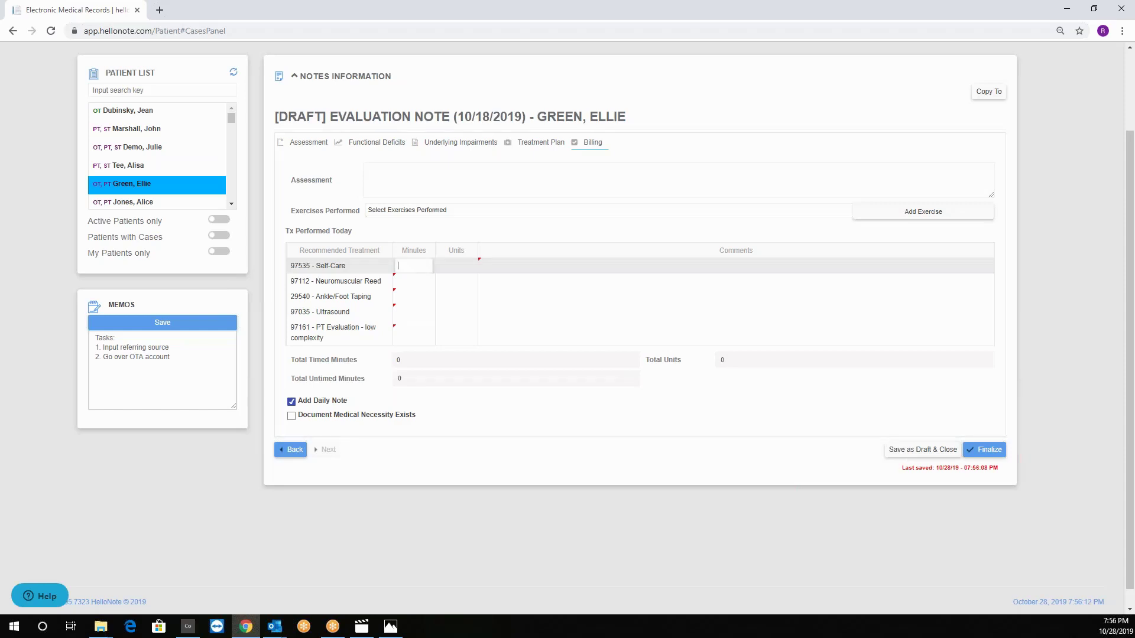
Step: Enter 20 Self-Care minutes and 25 Neuromuscular Reed minutes, totalling 45 minutes and 3 units
type("20")
key("Return")
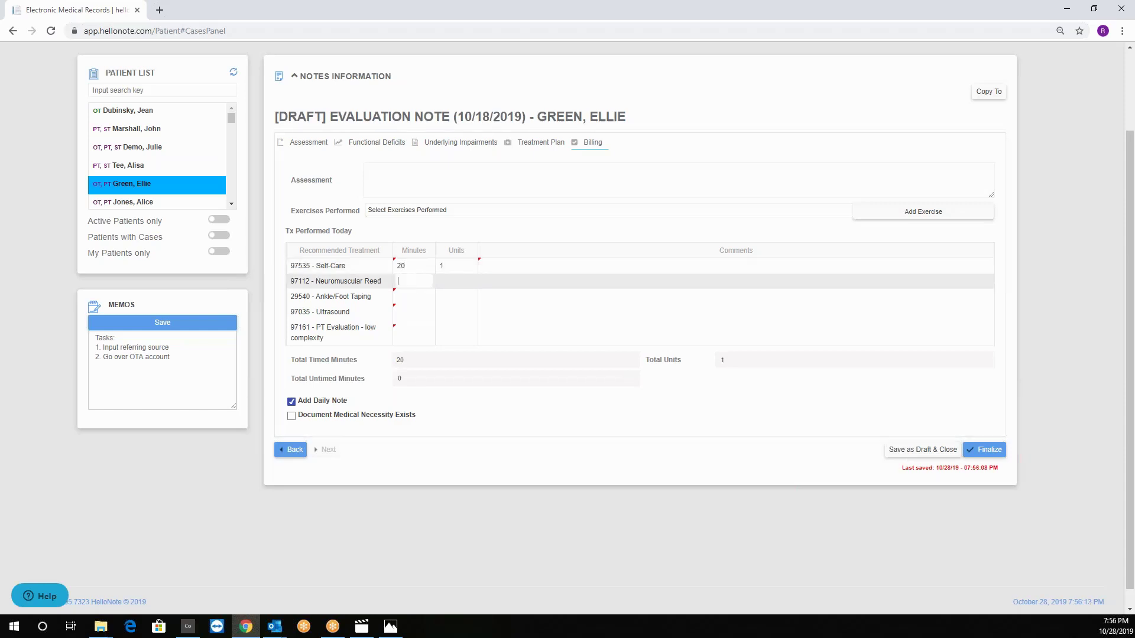
left_click(438, 400)
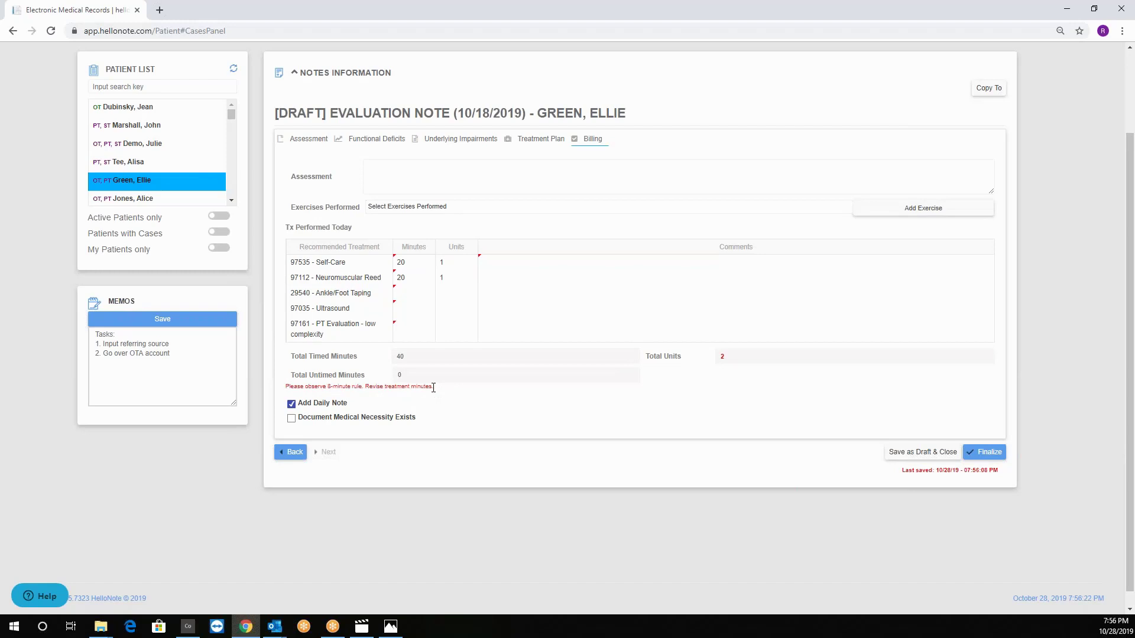
left_click(408, 278)
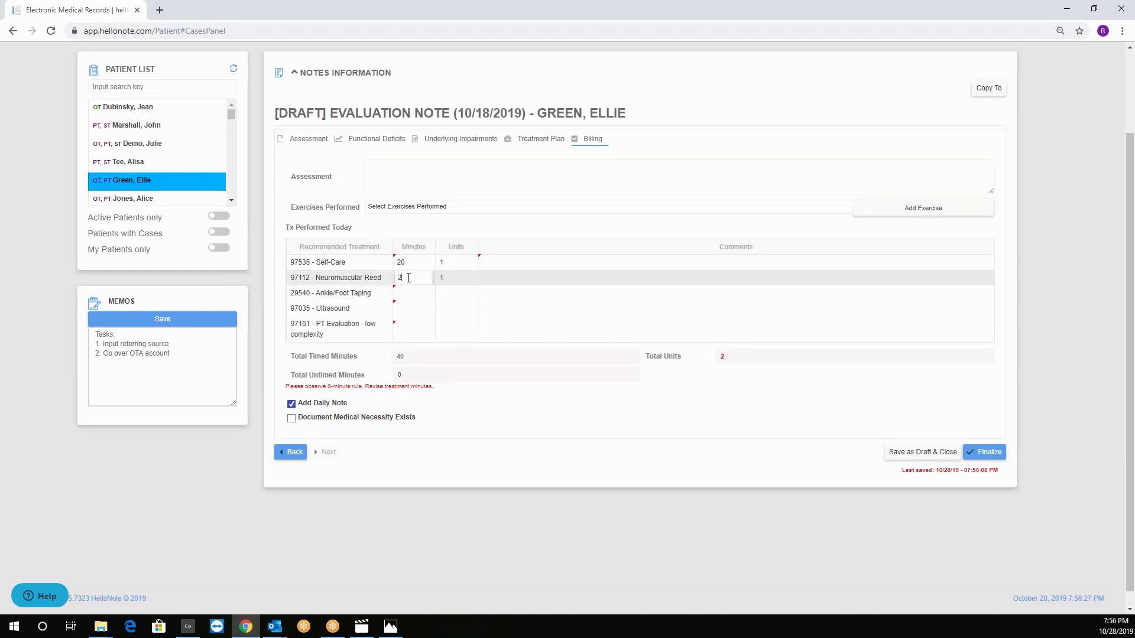
key("Return")
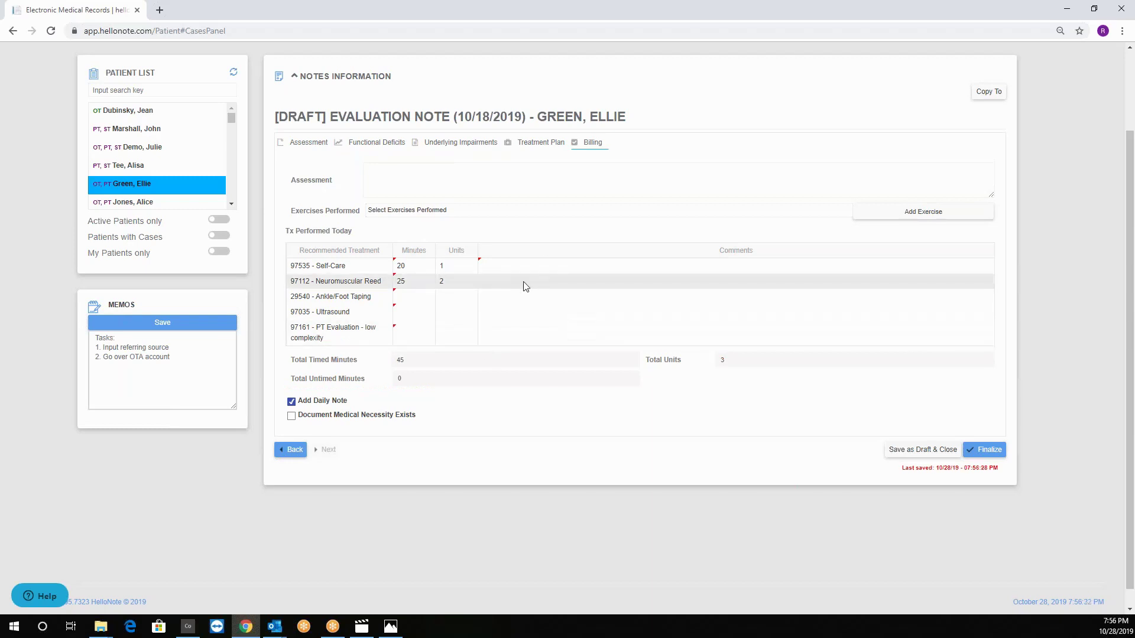
Step: Add the comment 'Pt. was provided with...' to the 97535 Self-Care billing row
left_click(510, 271)
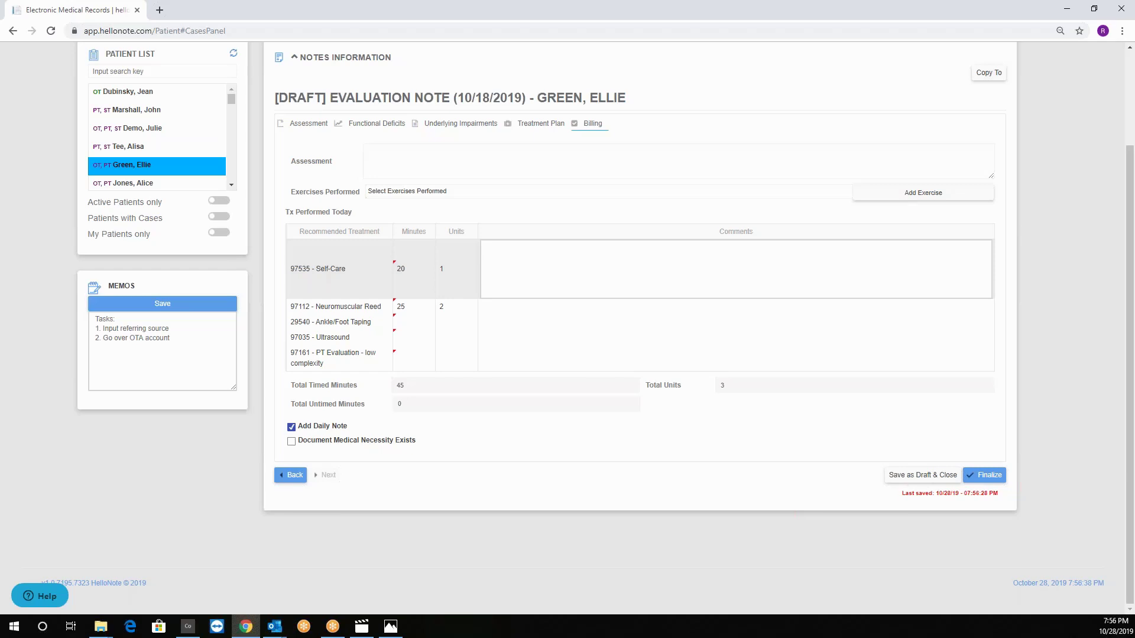
left_click(519, 257)
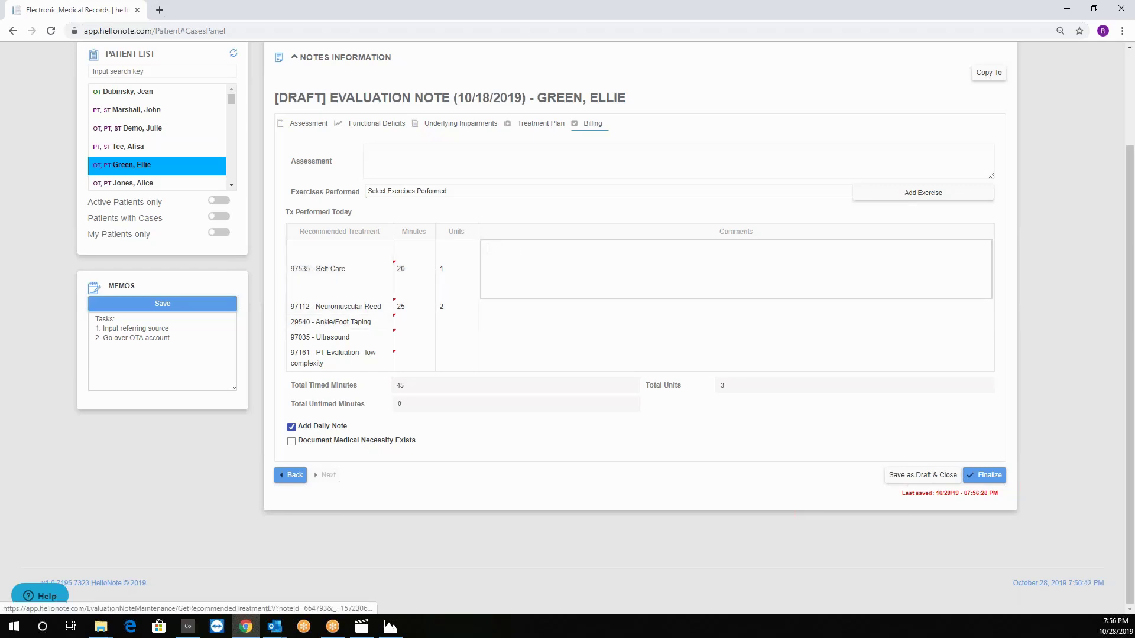
type("Pl")
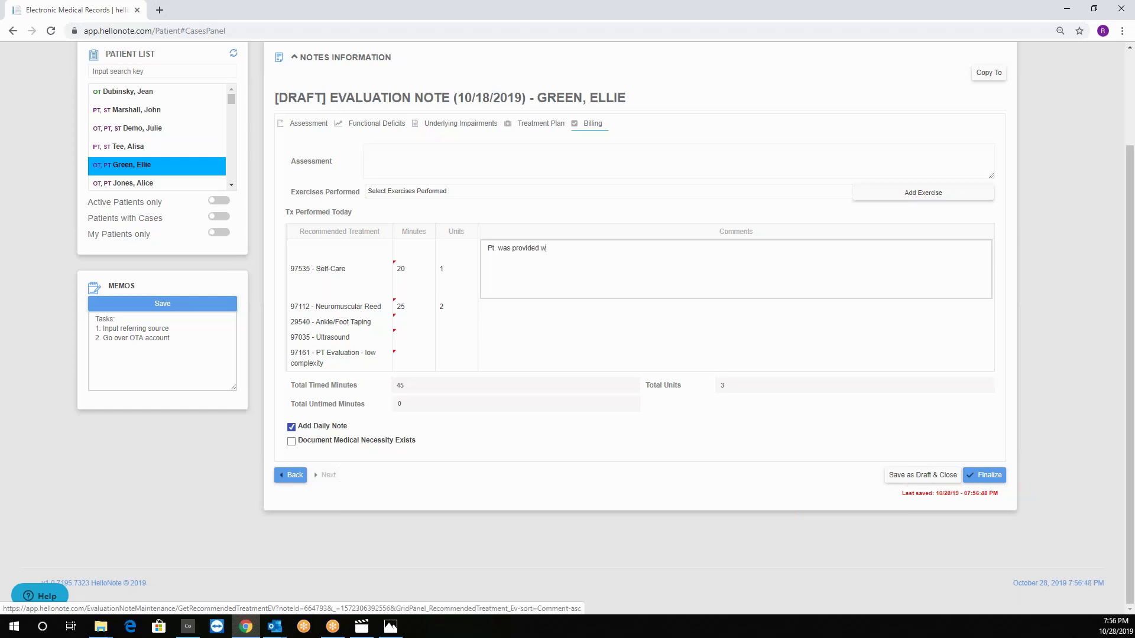
left_click(472, 404)
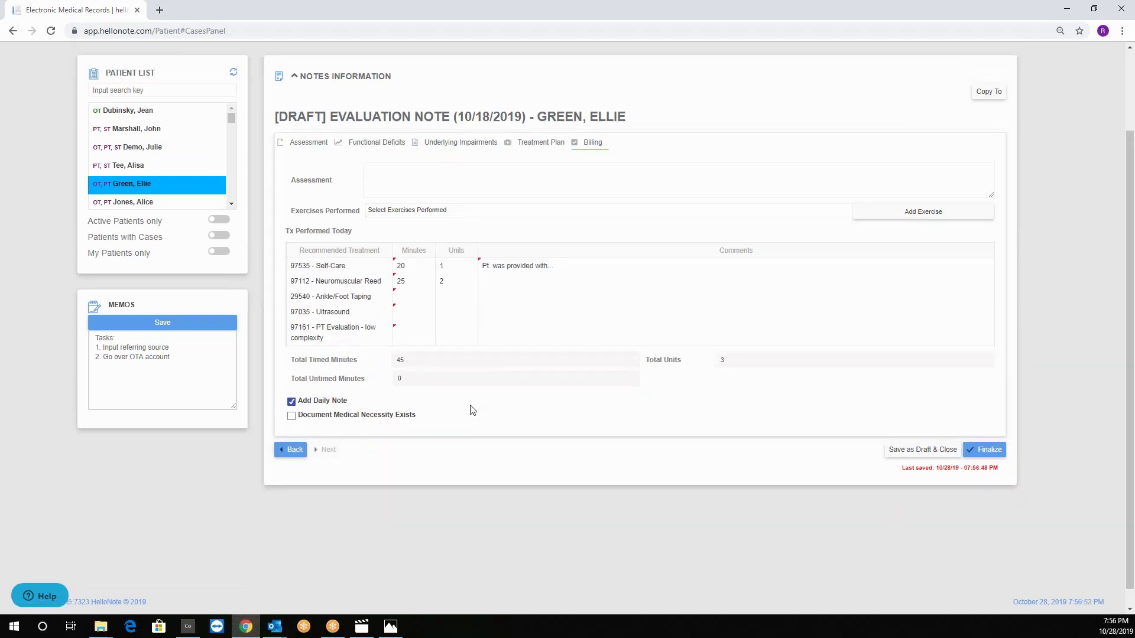
Step: Attest medical necessity, save the evaluation as a draft, and reopen it from the notes list
left_click(291, 417)
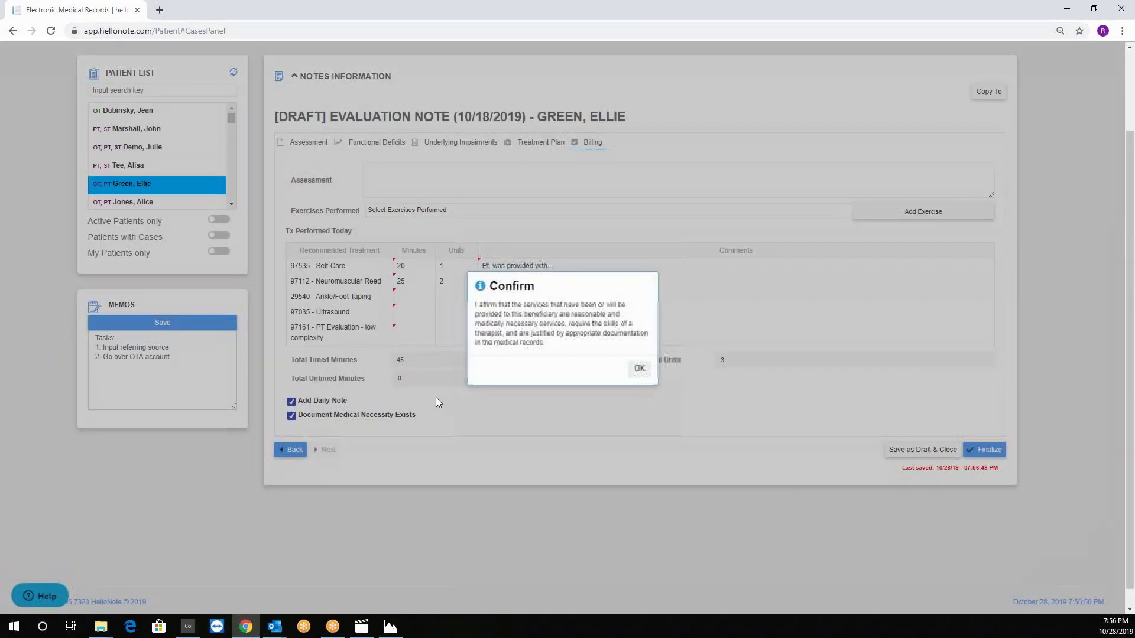
left_click(639, 369)
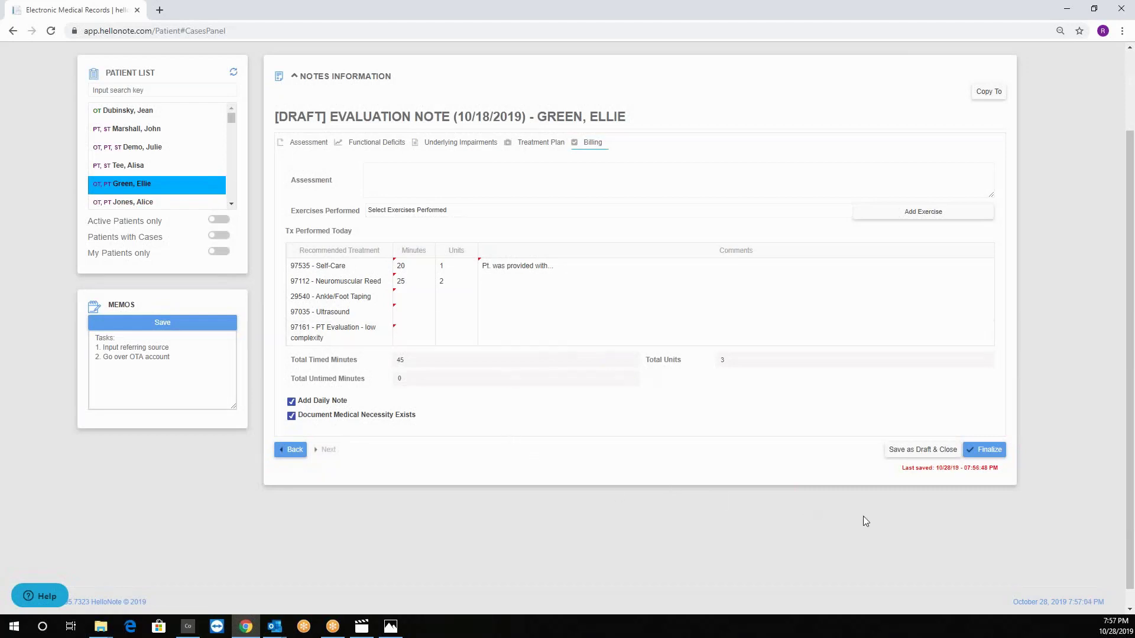
left_click(925, 451)
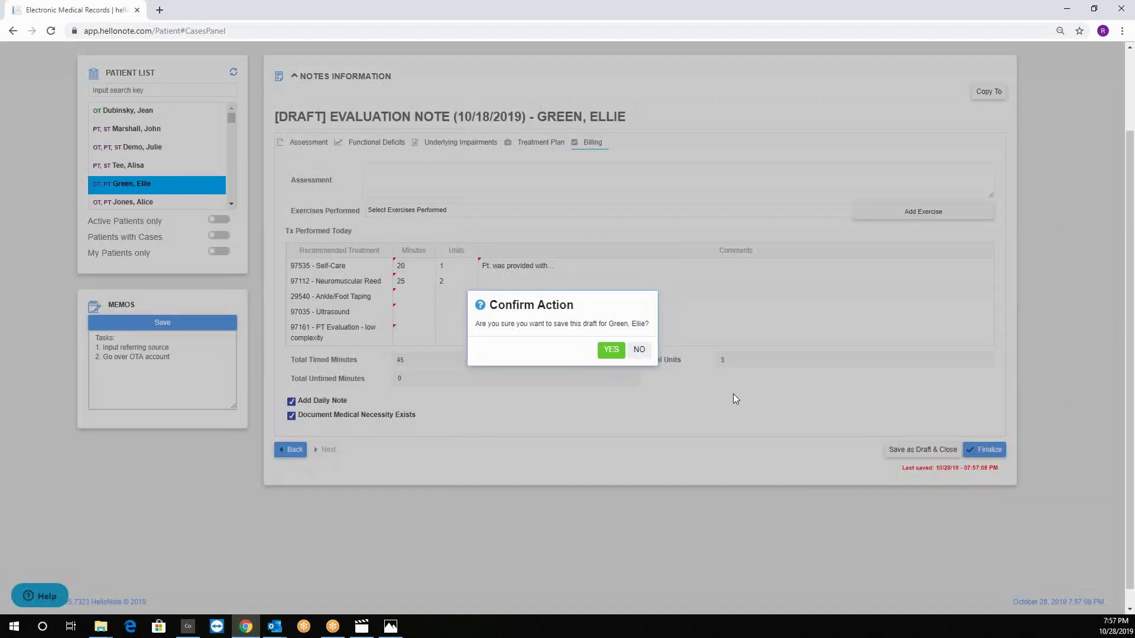
left_click(612, 350)
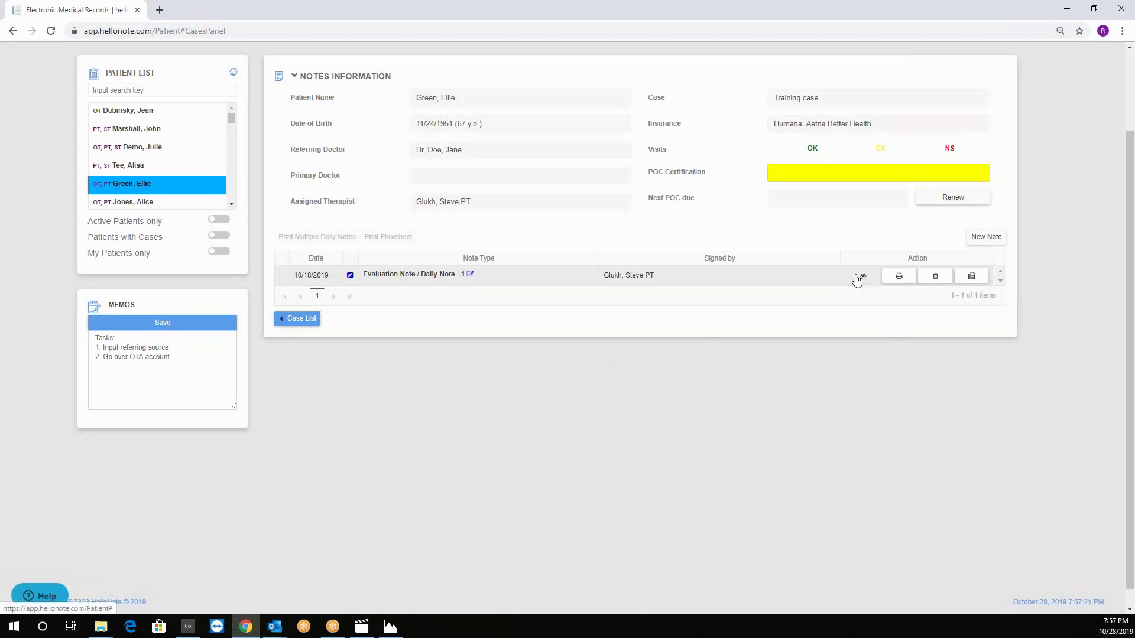
left_click(861, 277)
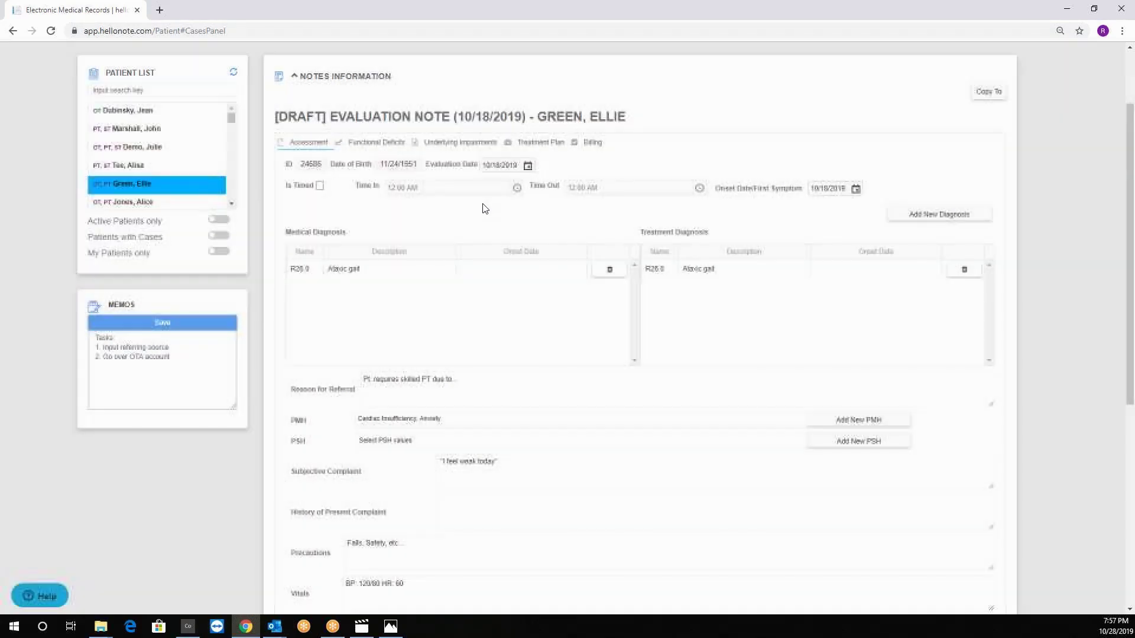
Step: Bill 30 minutes Ankle/Foot Taping, 20 Ultrasound and 20 for 97161, then attempt finalizing
left_click(382, 148)
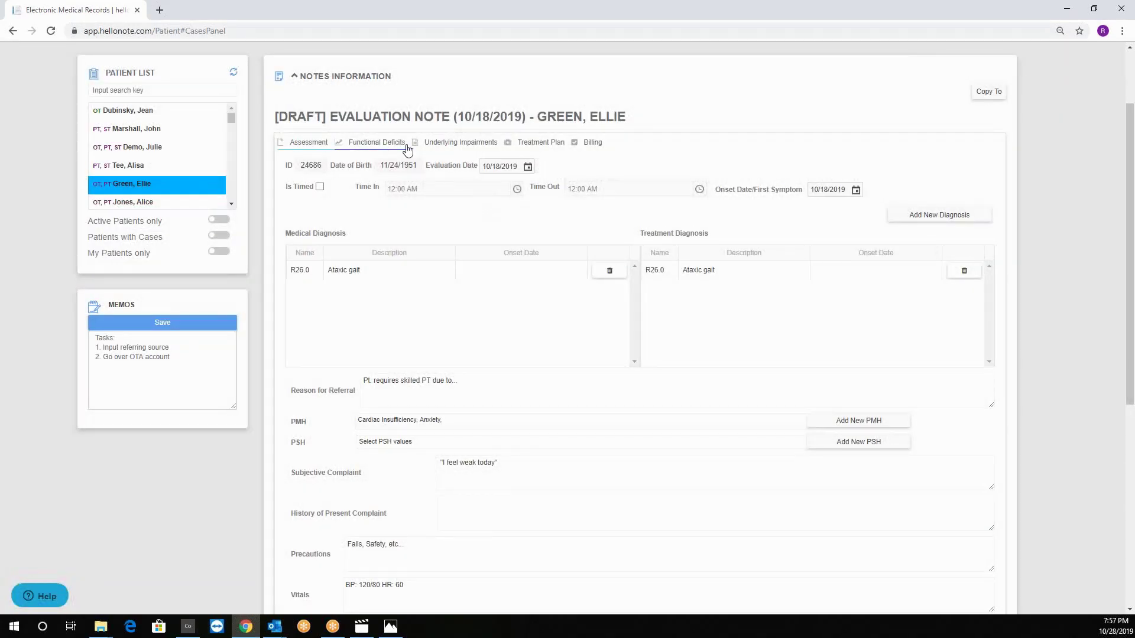
left_click(473, 145)
left_click(540, 146)
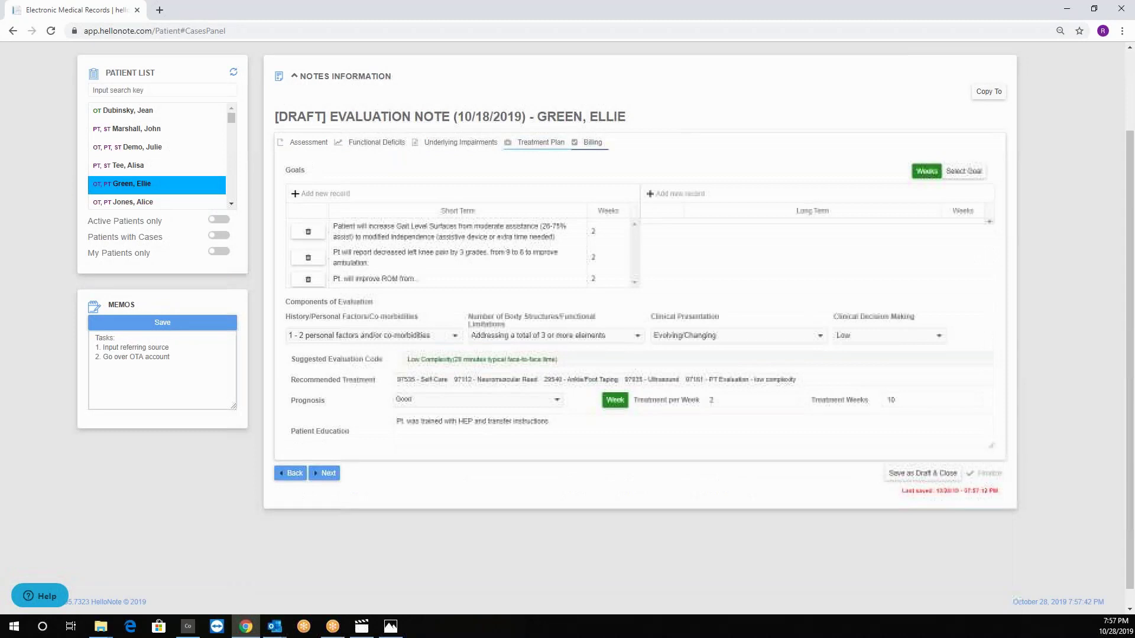
left_click(592, 144)
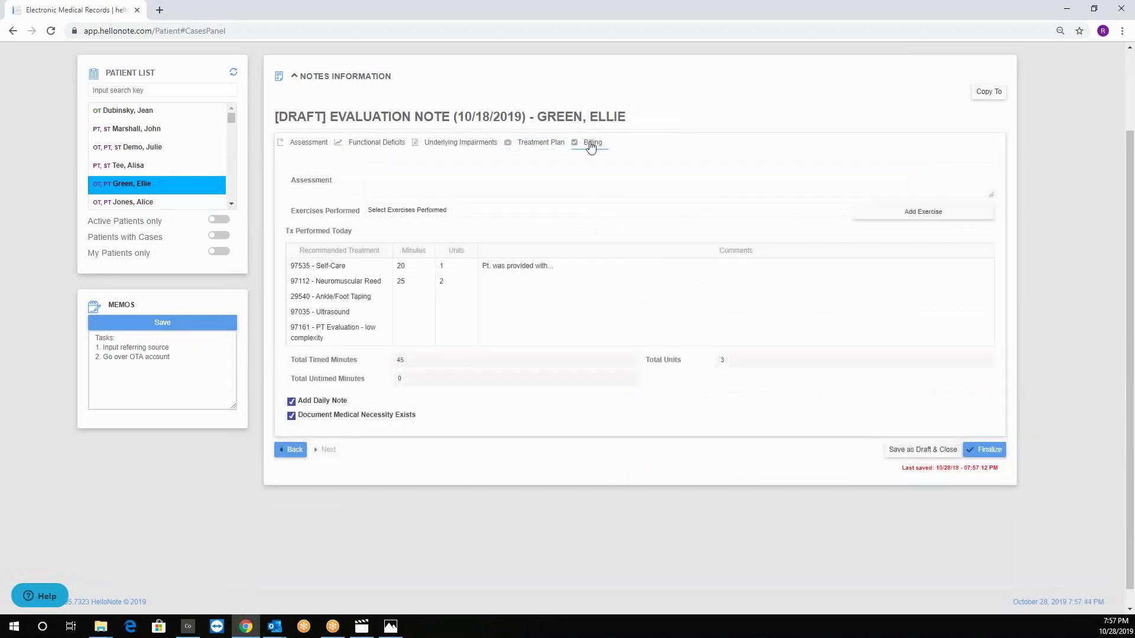
left_click(406, 295)
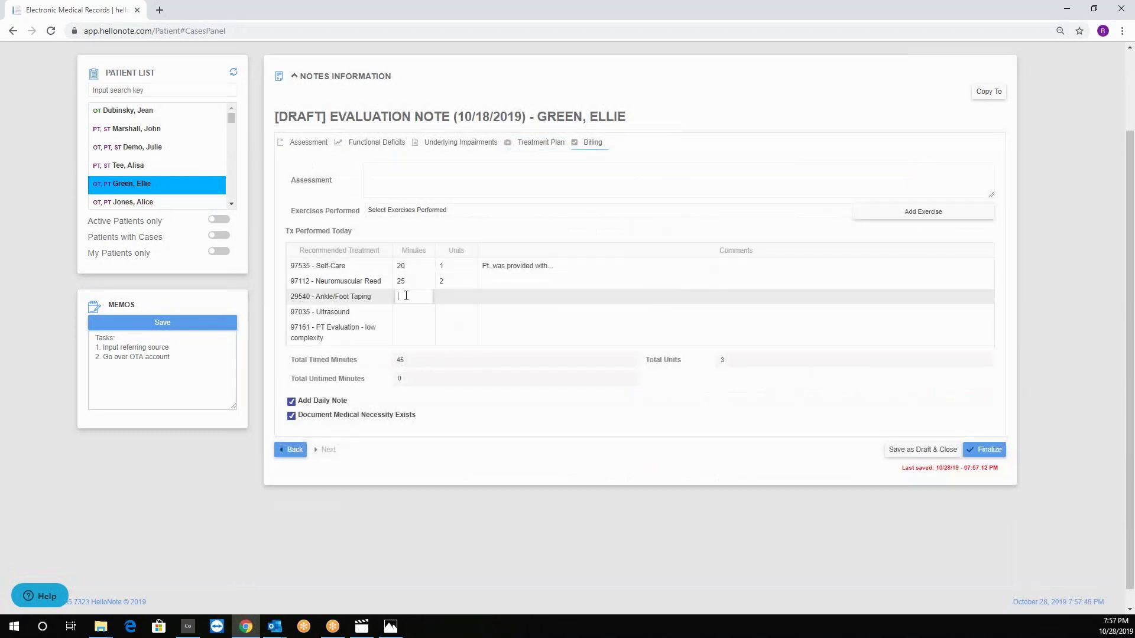
type("30")
left_click(406, 313)
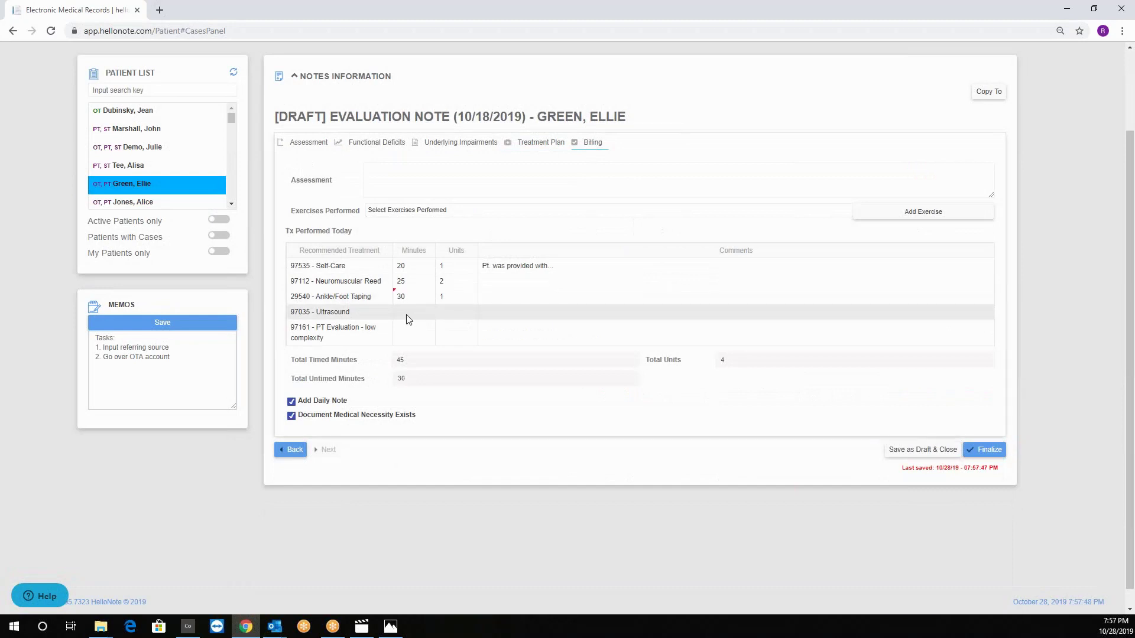
type("20")
left_click(406, 332)
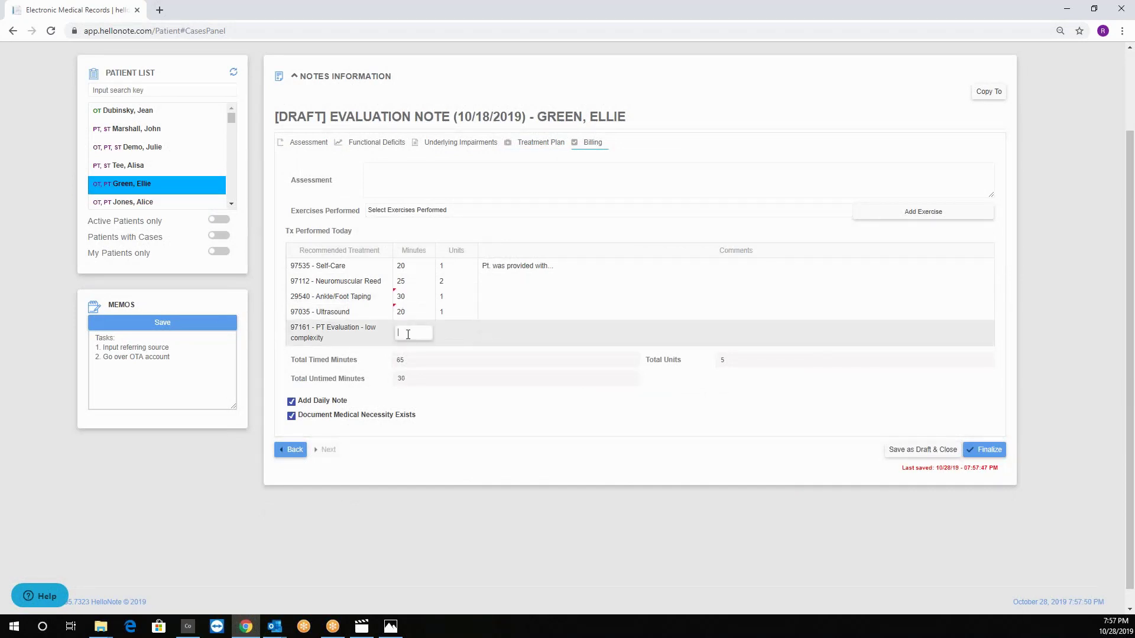
type("20")
left_click(470, 430)
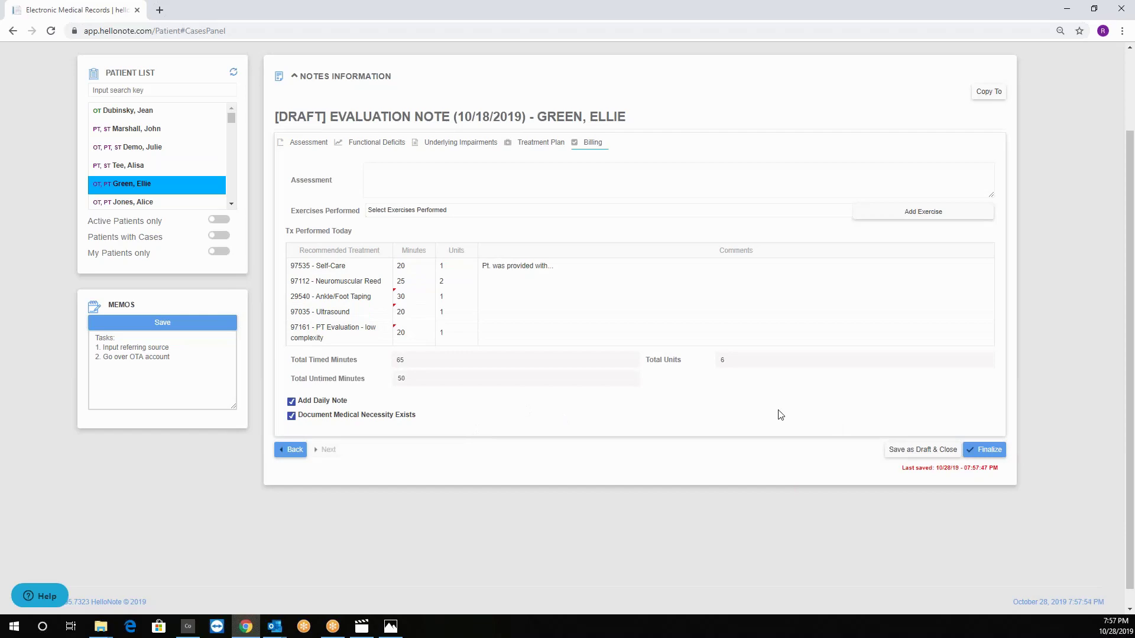
left_click(989, 449)
Step: Dismiss the missing Assessment warning and enter 'jjwdiijnfh7nfidf' in the Assessment box
left_click(663, 355)
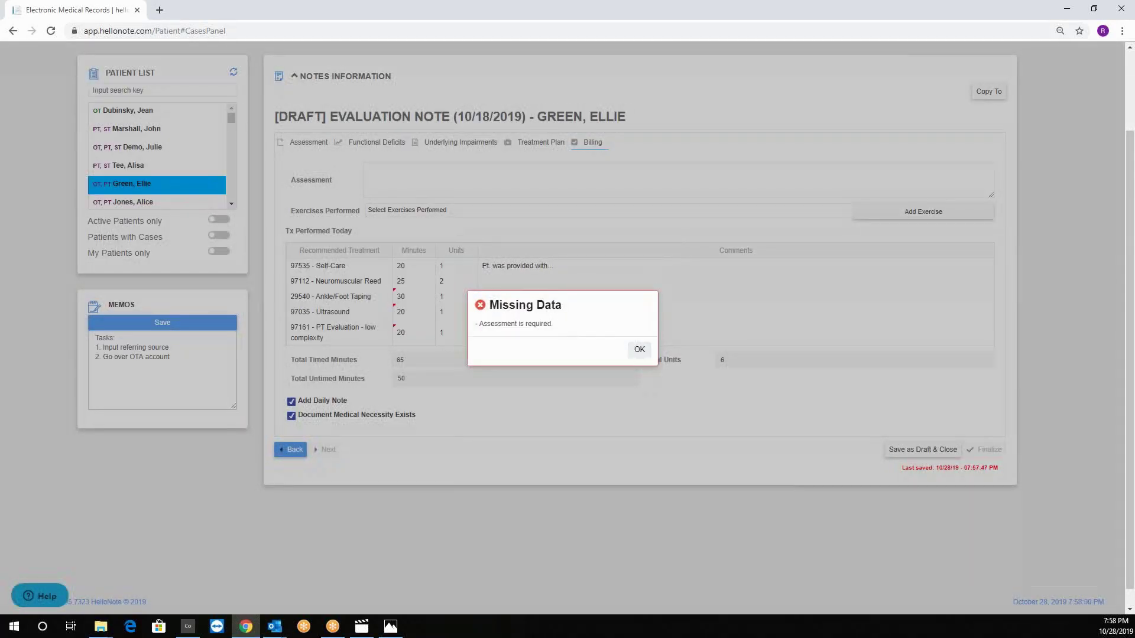
left_click_drag(559, 313, 516, 318)
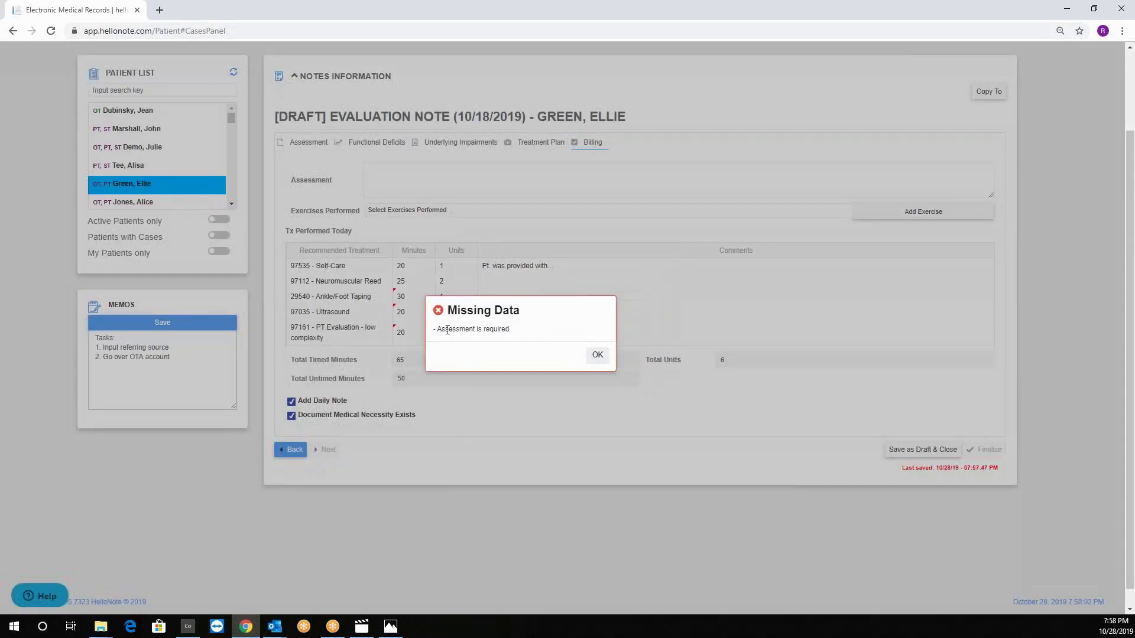
left_click_drag(444, 330, 515, 330)
left_click(598, 355)
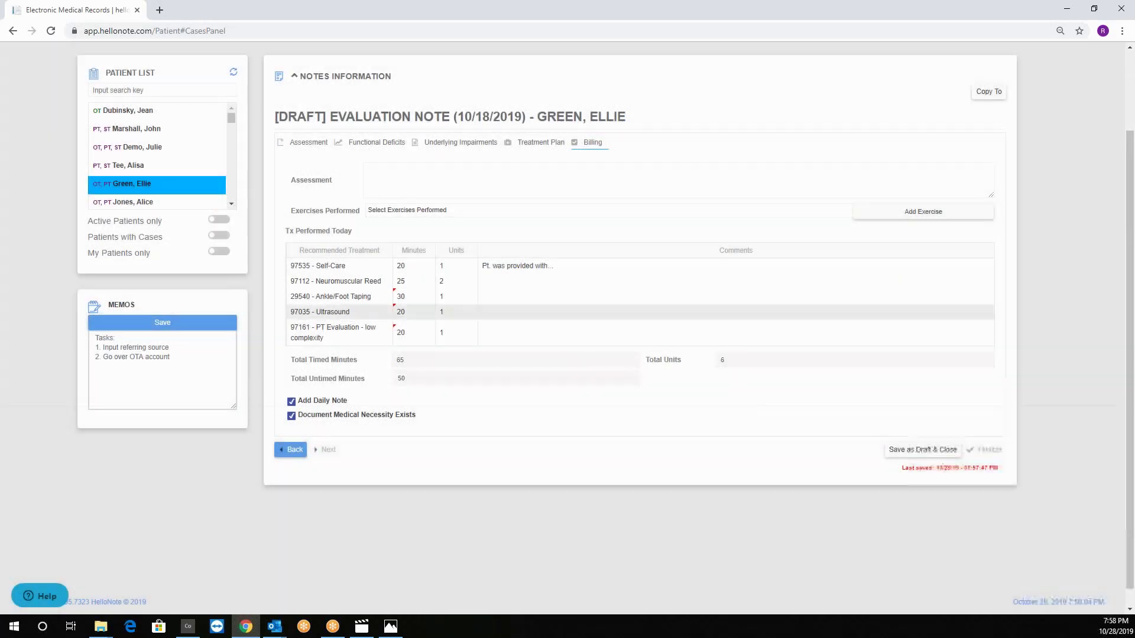
left_click_drag(293, 180, 334, 181)
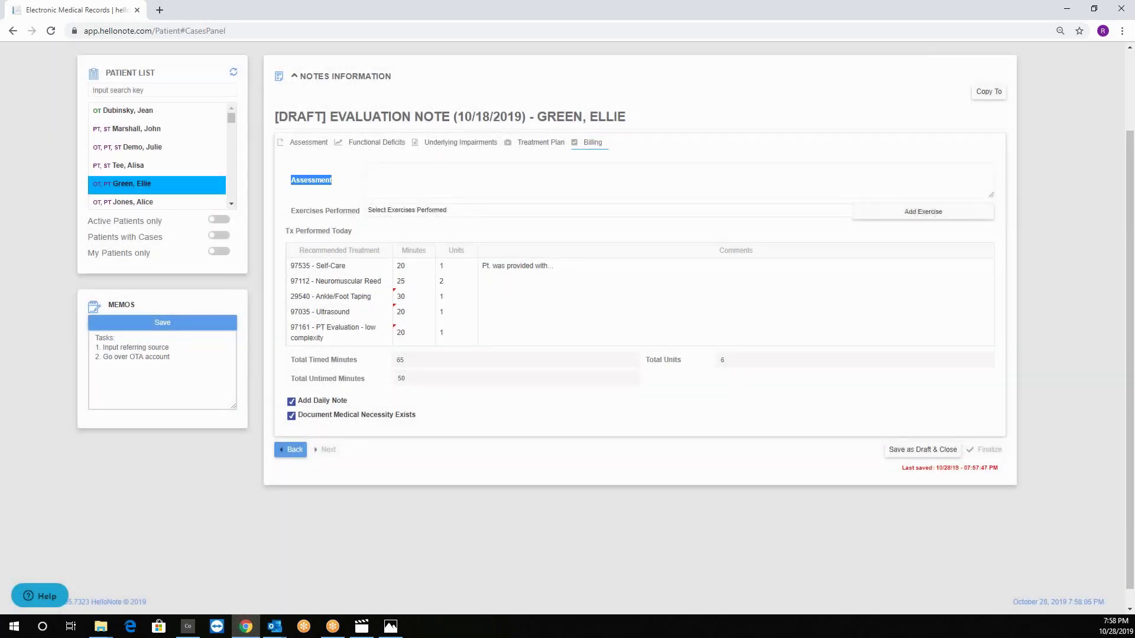
left_click(374, 185)
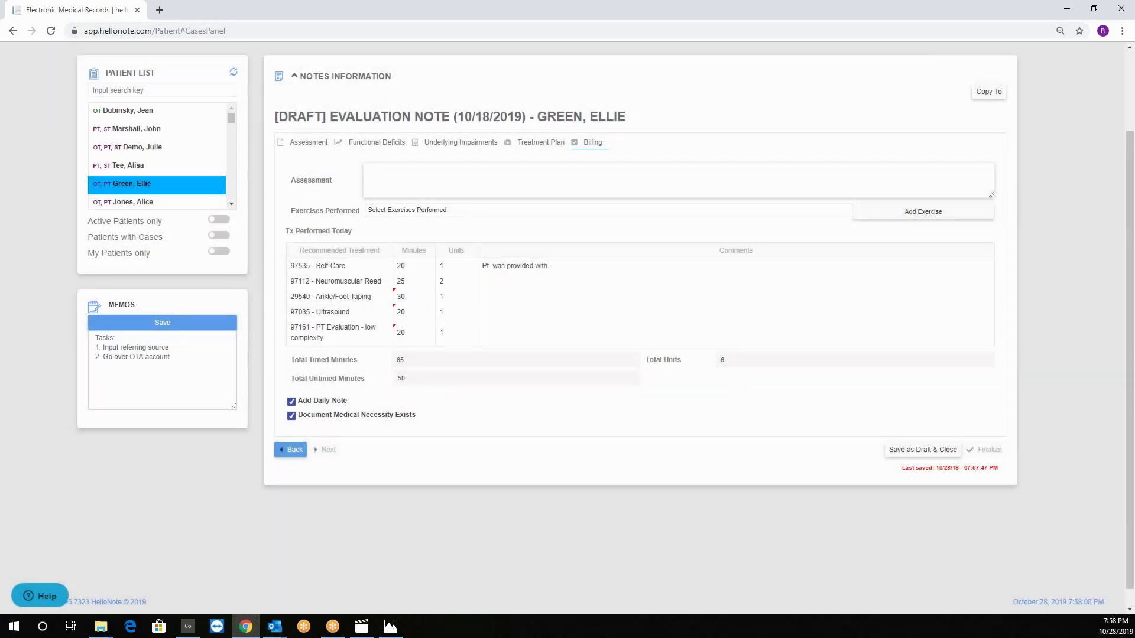
type("jjwdiijnfh7nfidf")
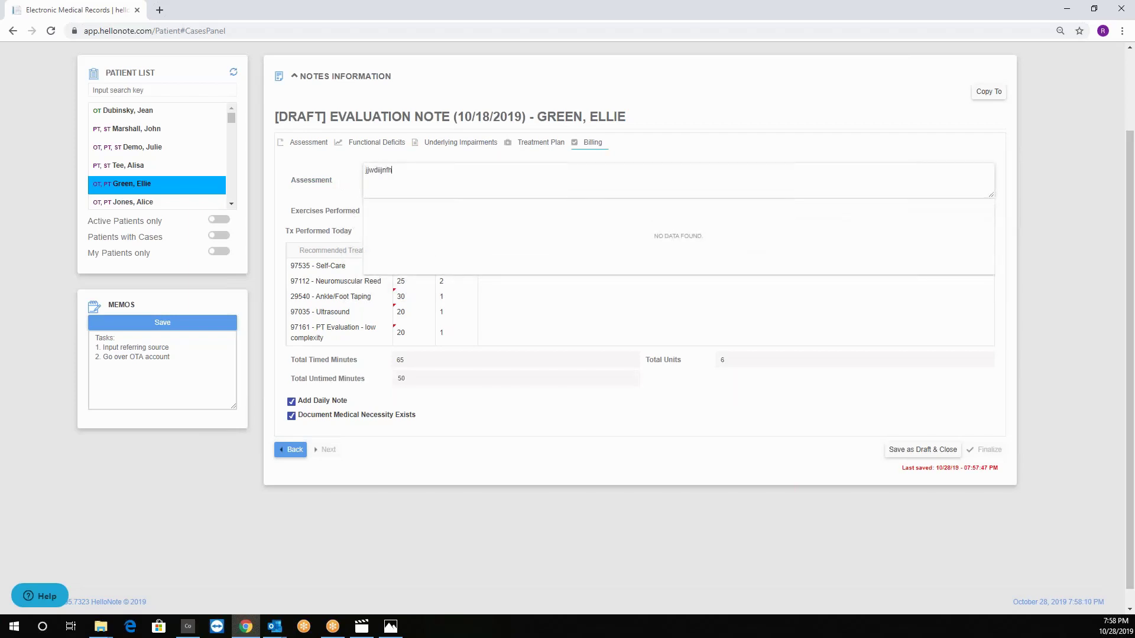
left_click(579, 450)
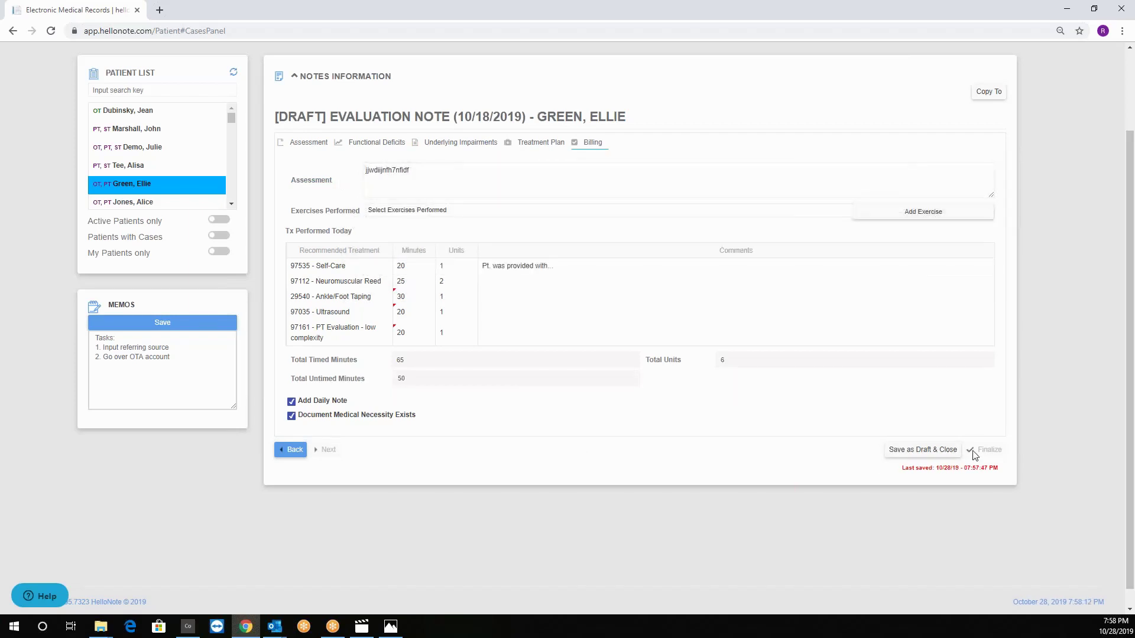
Step: Finalize and electronically sign the evaluation note
left_click(528, 144)
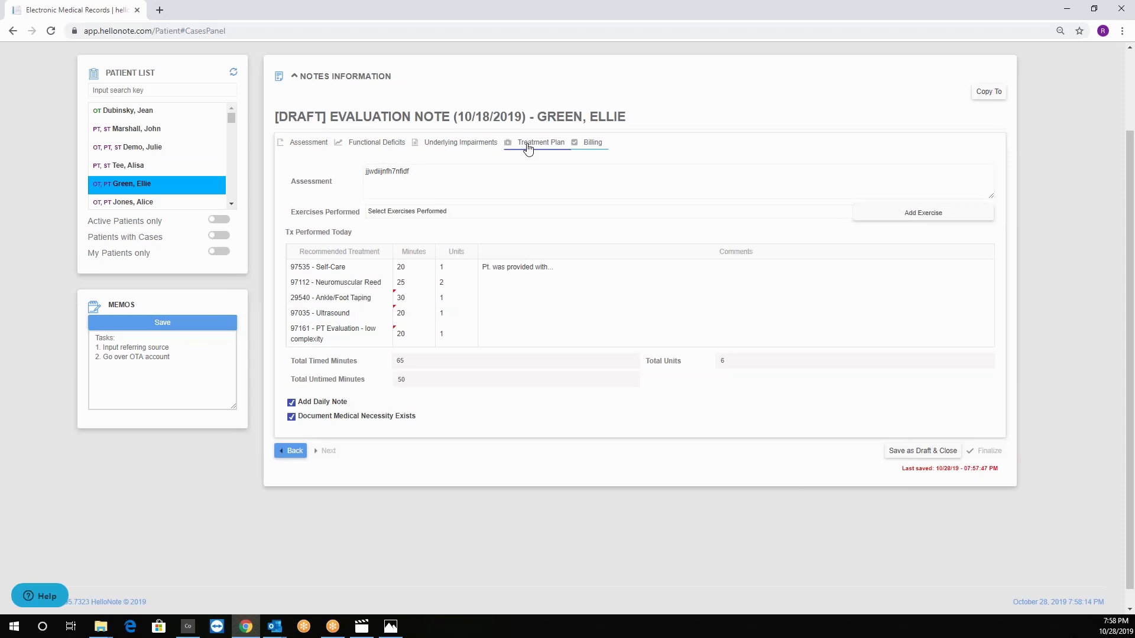
left_click(590, 143)
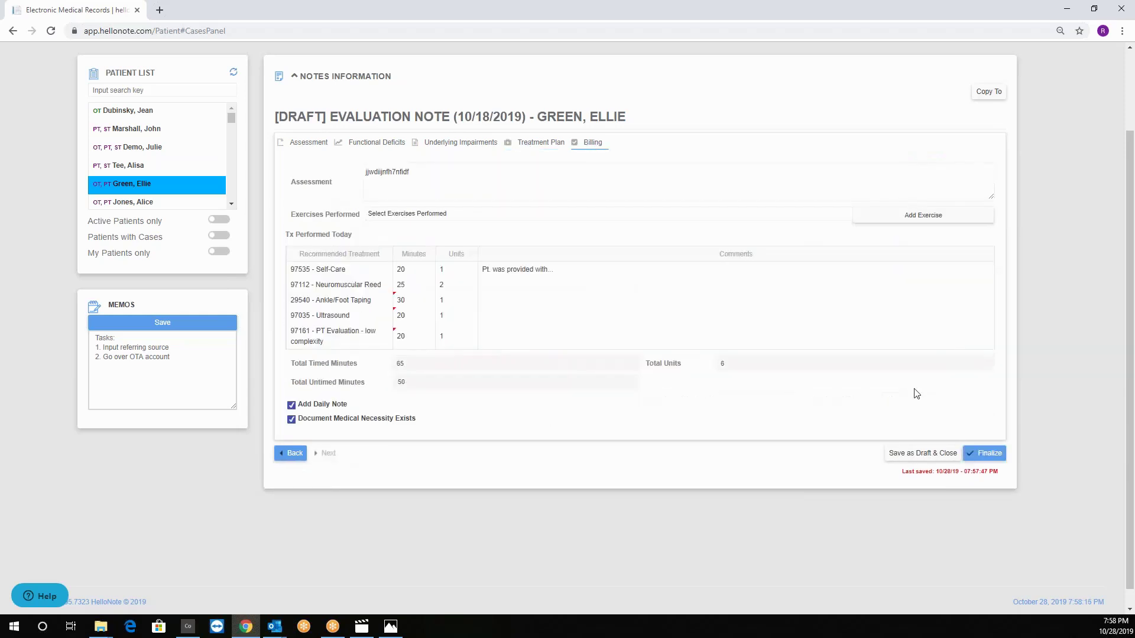
left_click(996, 455)
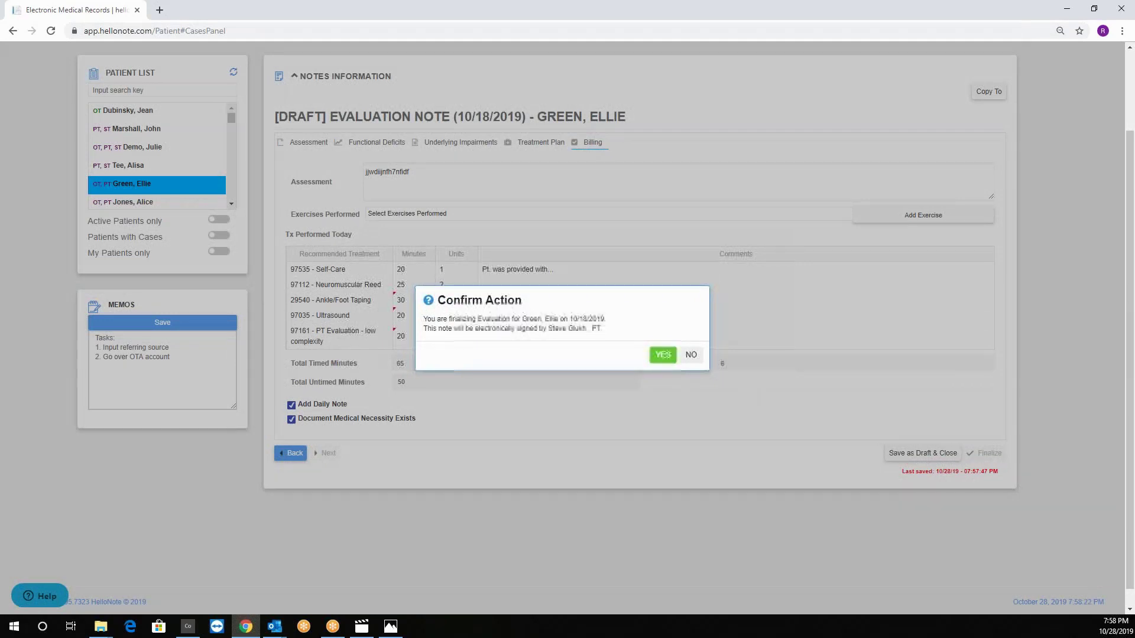
left_click(663, 355)
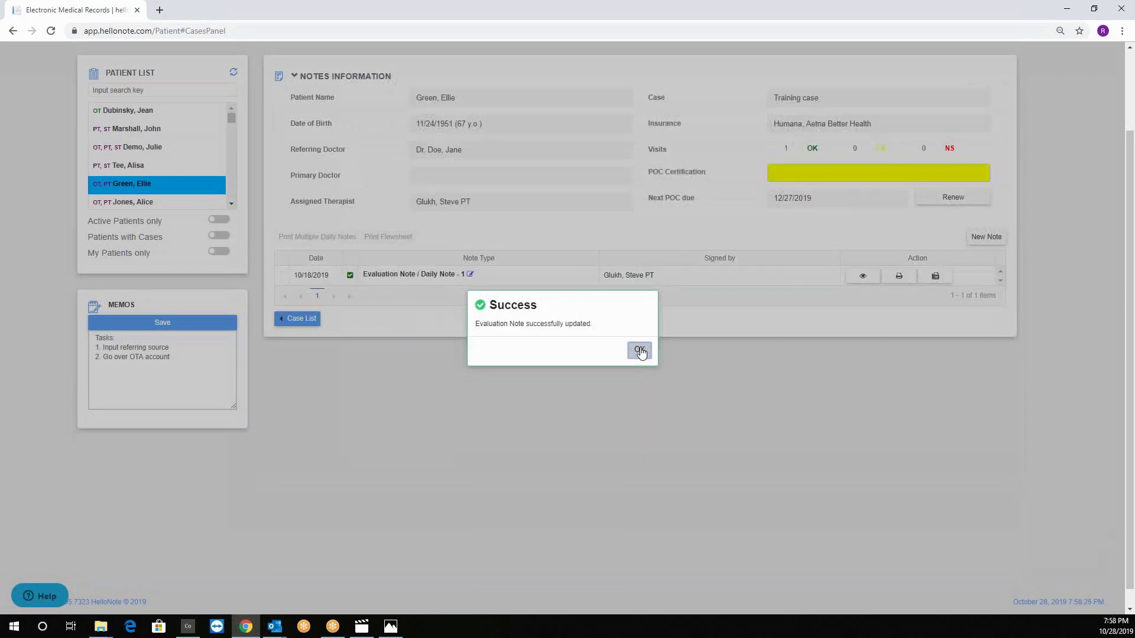
left_click(639, 351)
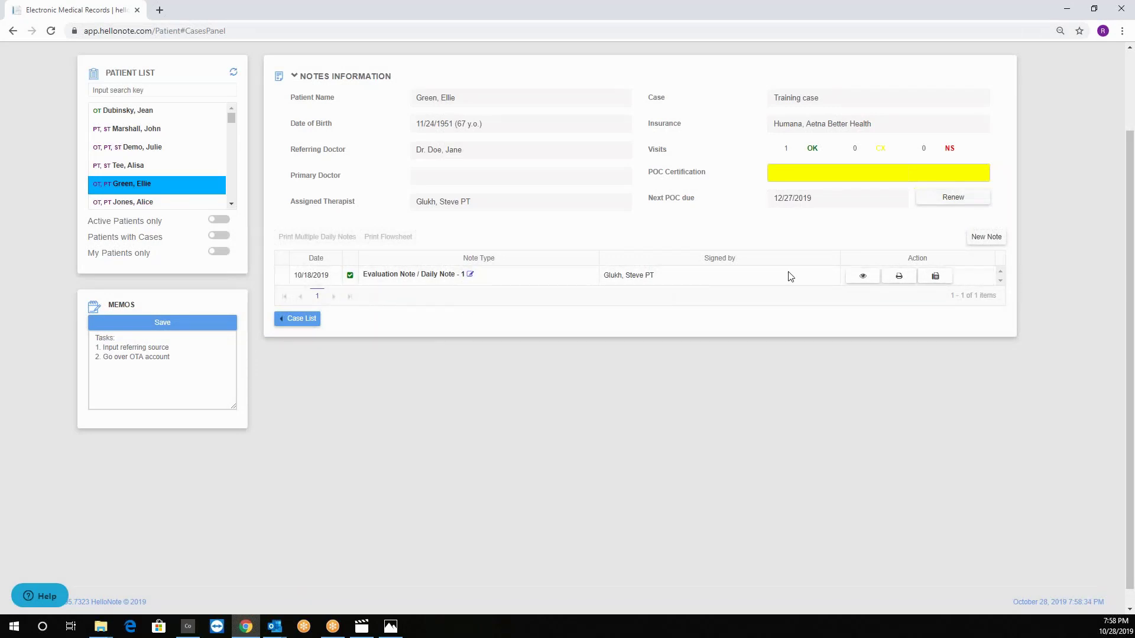
Step: Open the finalized evaluation note and change its onset date to 10/15/2019
left_click(863, 278)
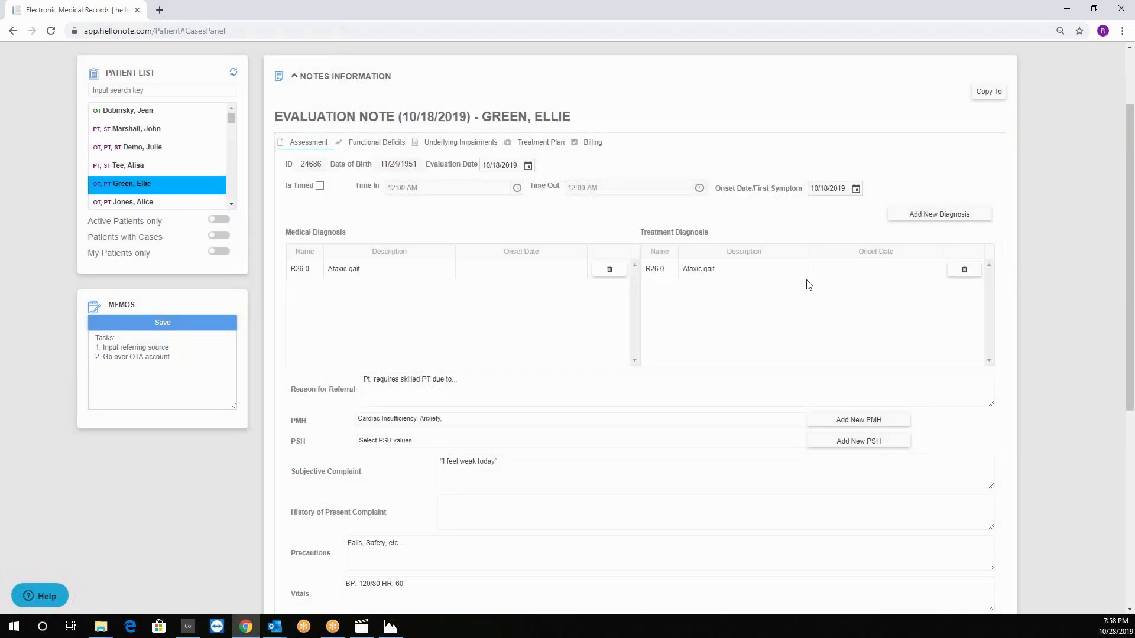
left_click_drag(725, 189, 800, 189)
left_click(854, 201)
left_click(858, 195)
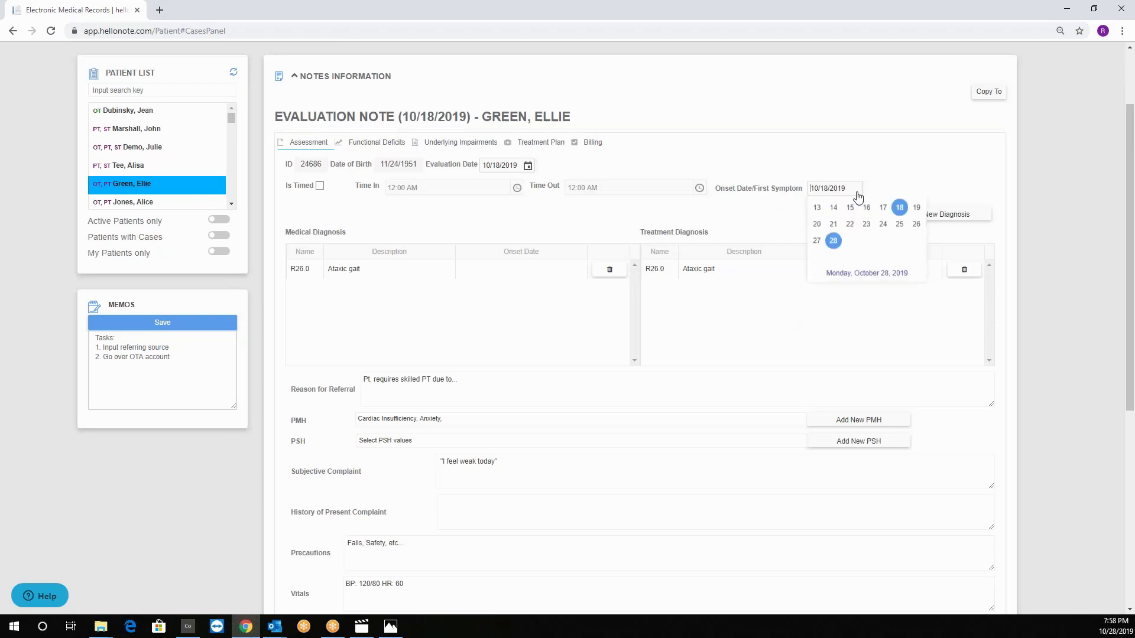
left_click(850, 270)
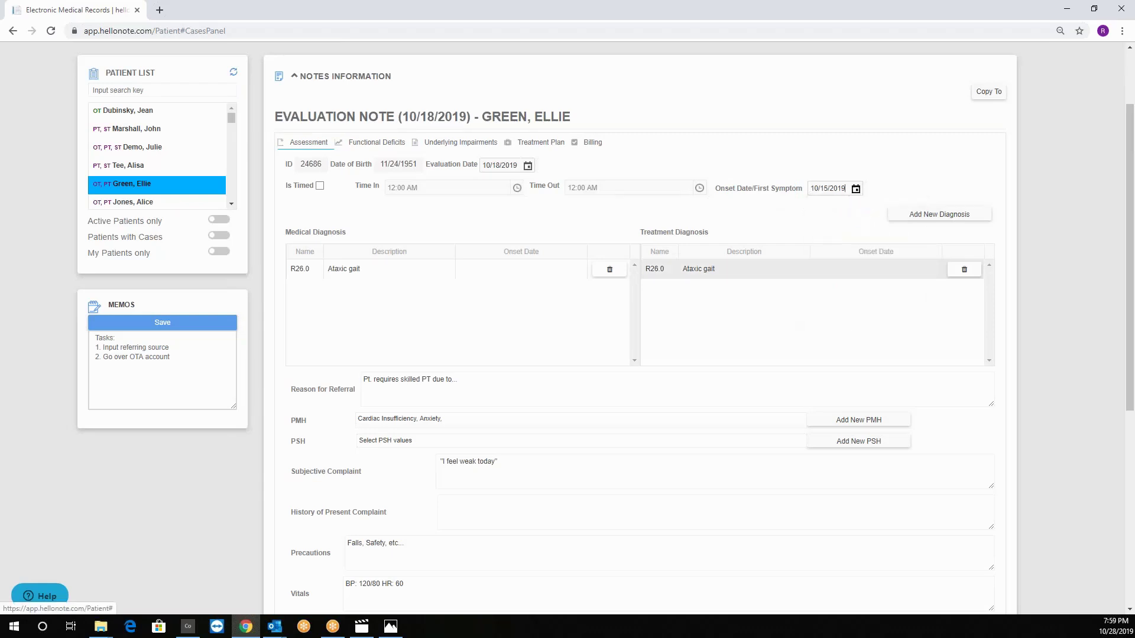
Step: Create and confirm a signed addendum with the updated onset date
left_click(581, 144)
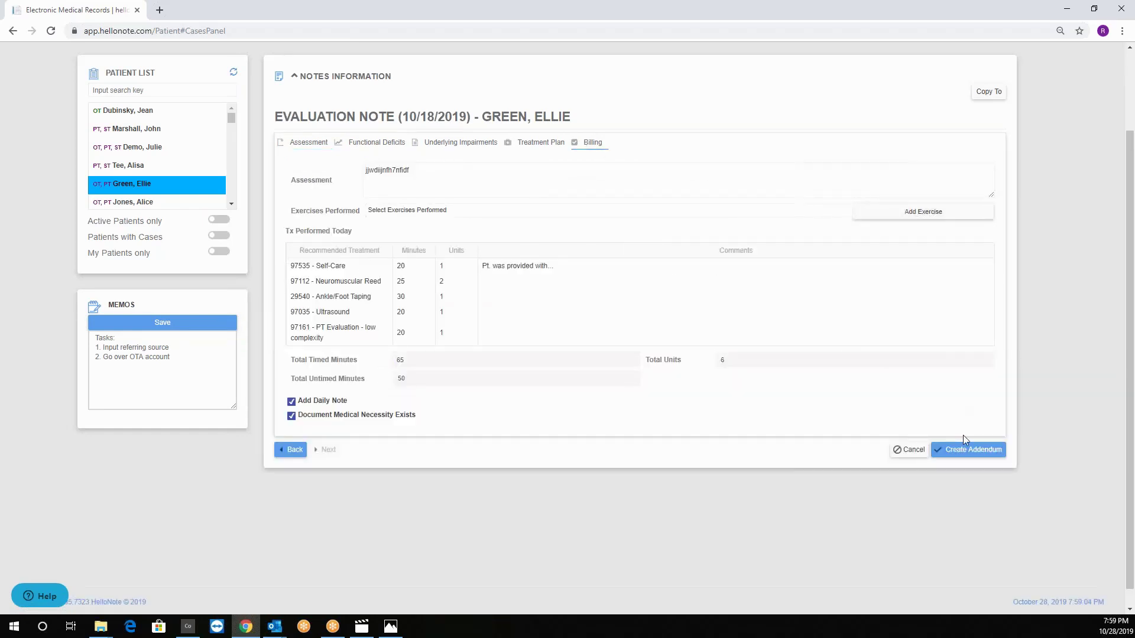
left_click(979, 453)
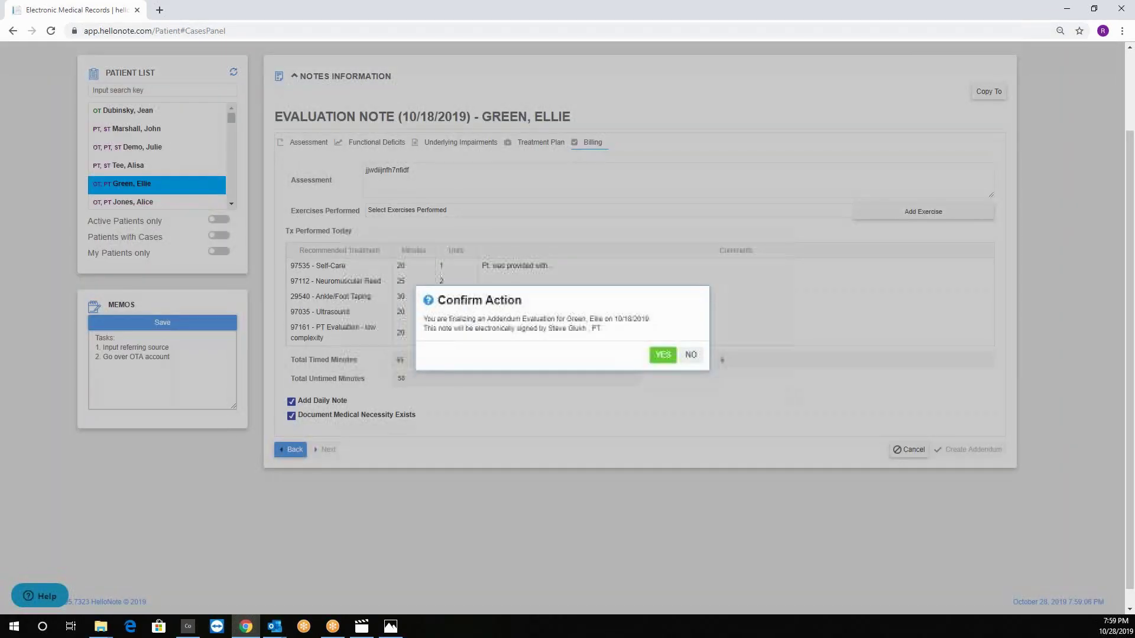
left_click(661, 355)
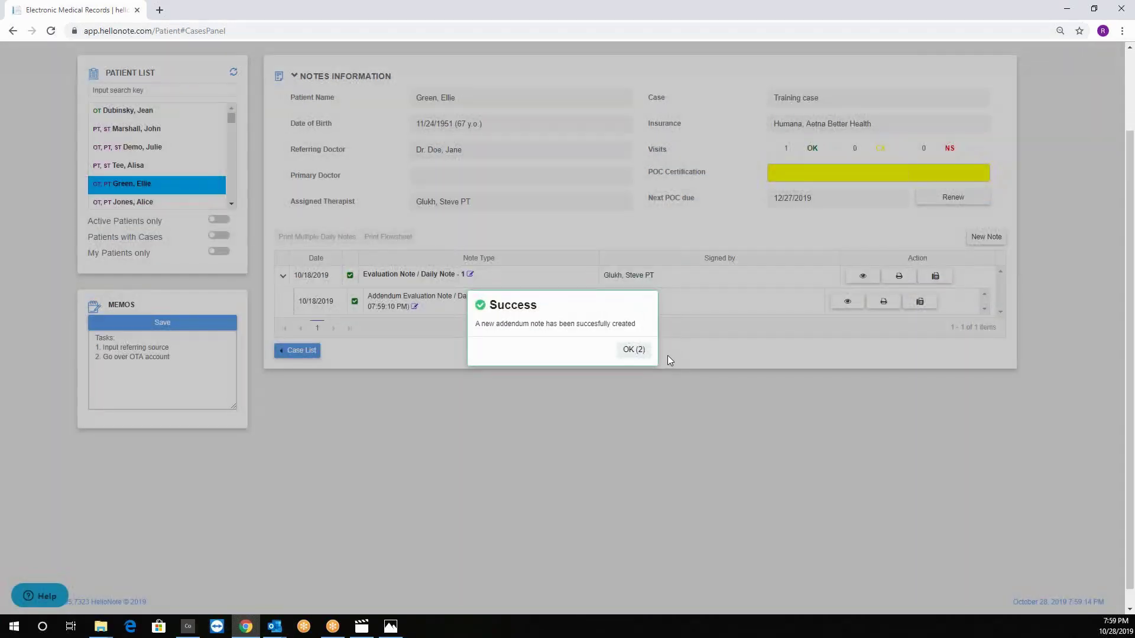
left_click(633, 350)
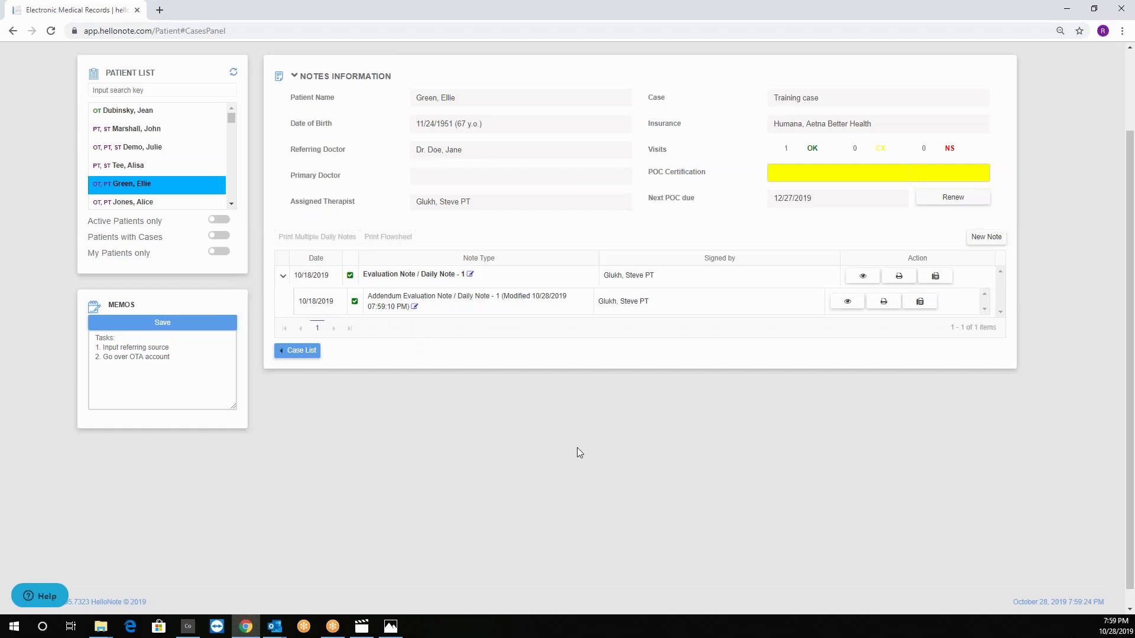
Step: Print the addendum as an Evaluation Note, downloading it as a PDF
left_click(883, 302)
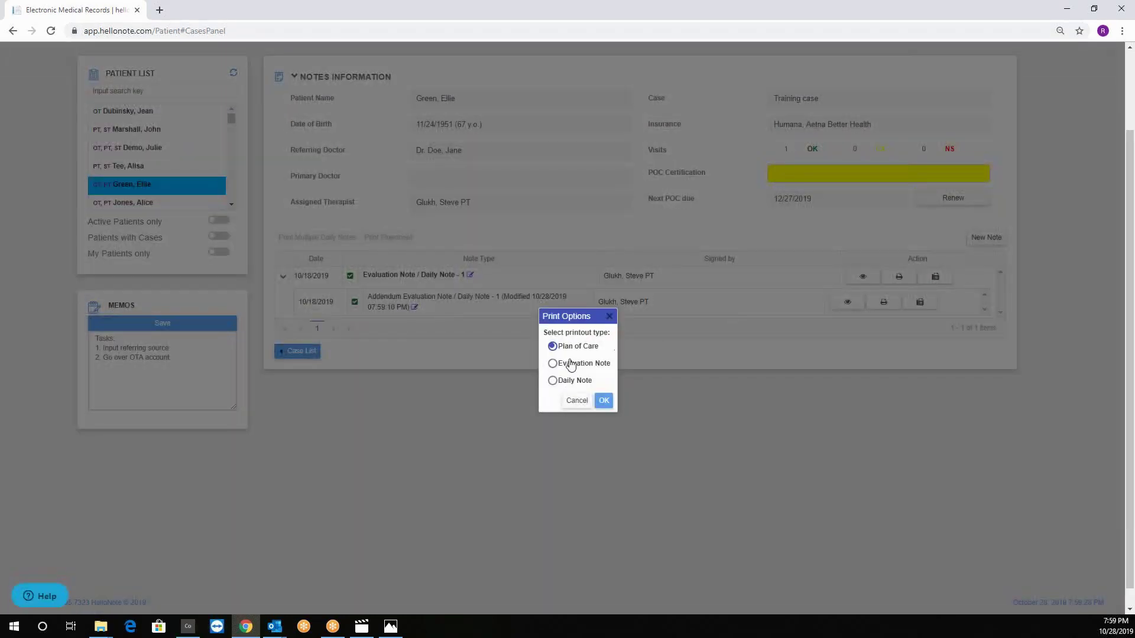
left_click(566, 363)
left_click(565, 381)
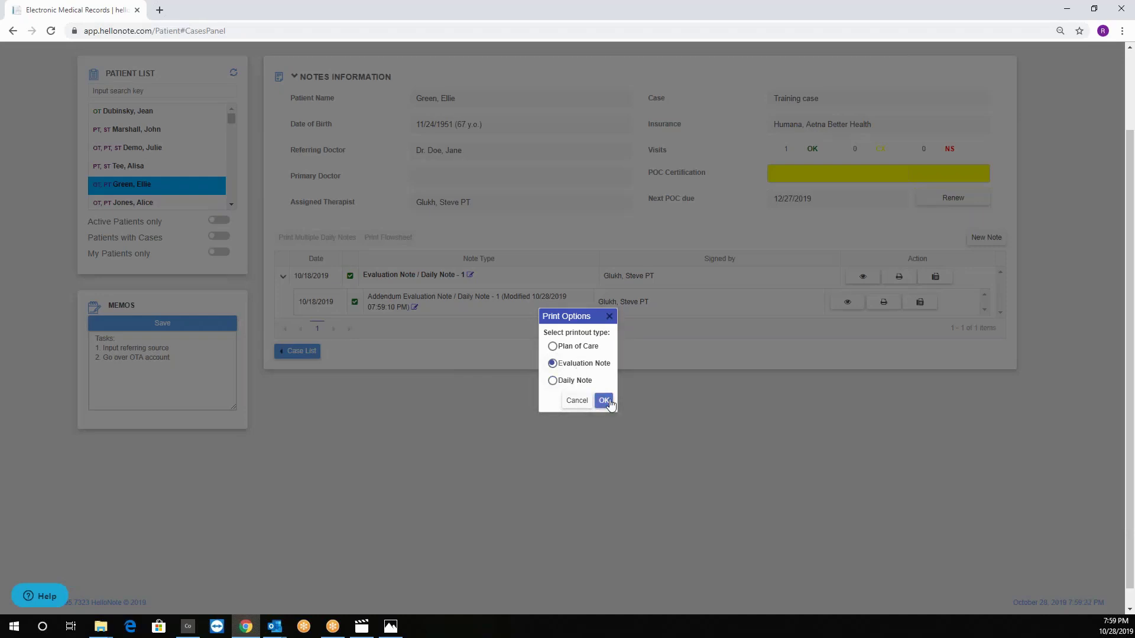
left_click(603, 401)
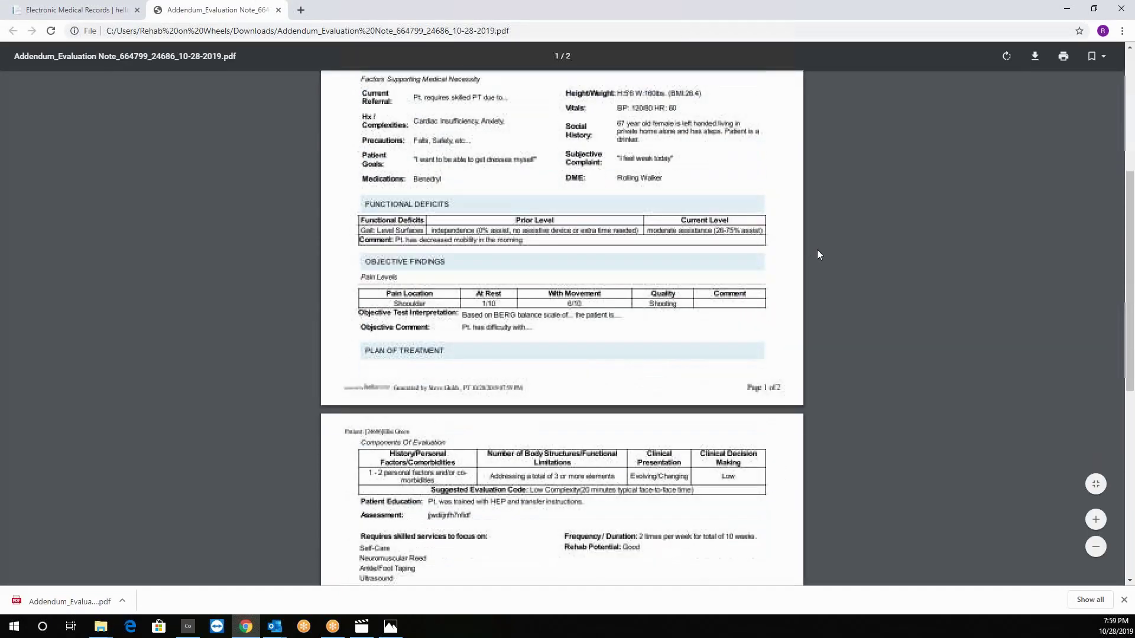
Step: Scroll through the addendum PDF, then bring up the addendum's fax options in HelloNote
scroll(817, 250, "up", 12)
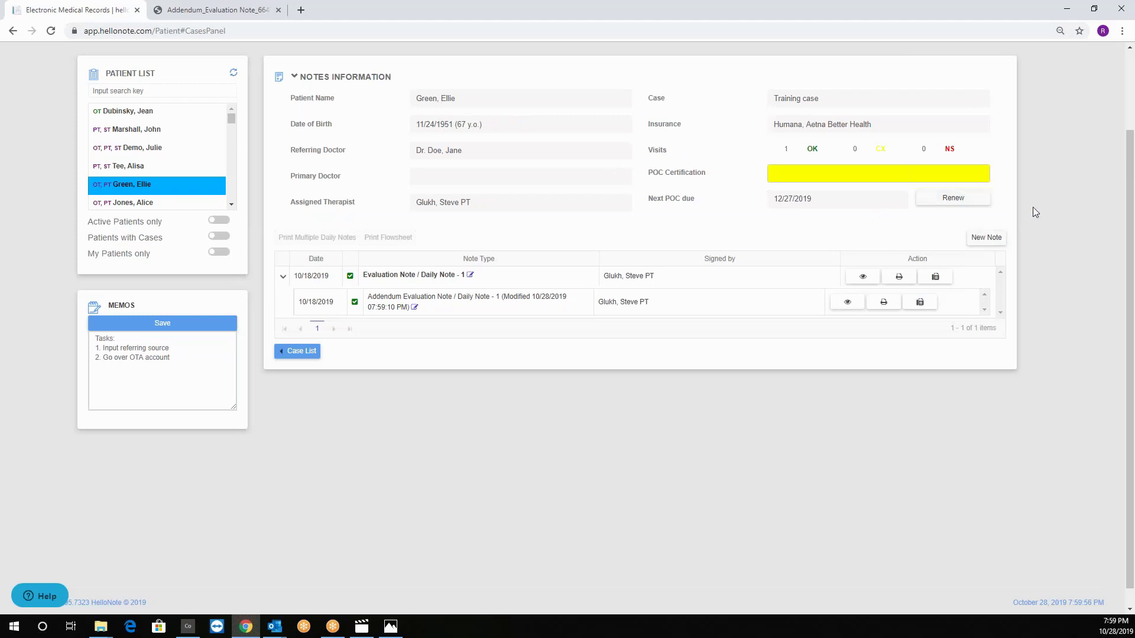
left_click(920, 303)
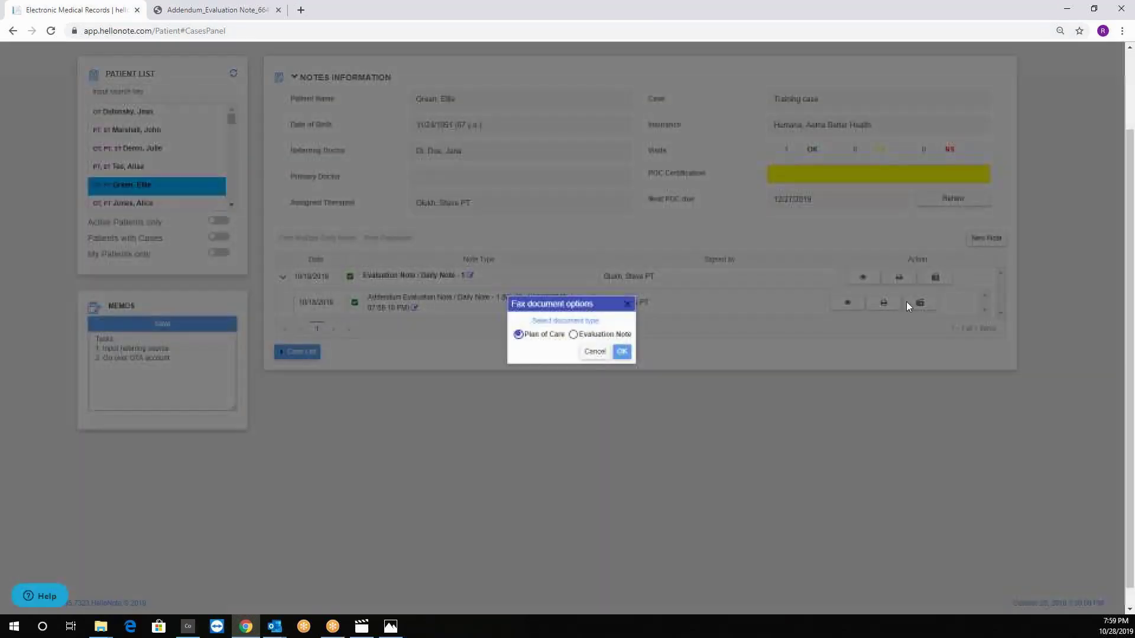
Step: Open the addendum's Evaluation Note fax form, close it unsent, and start a new note
left_click(574, 335)
left_click(622, 352)
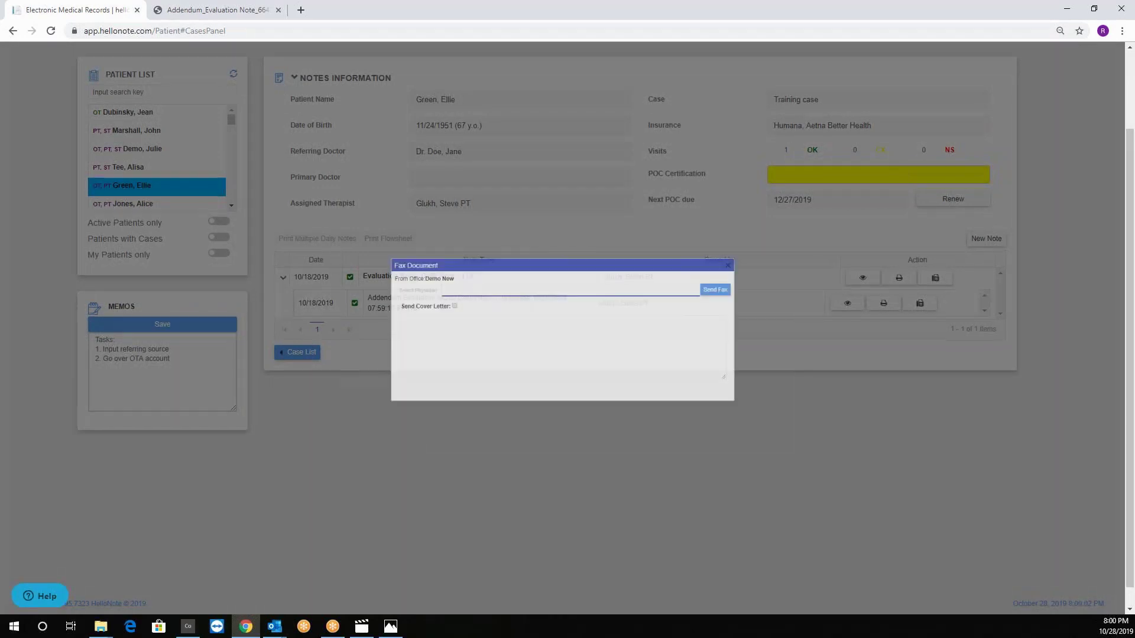
left_click(454, 281)
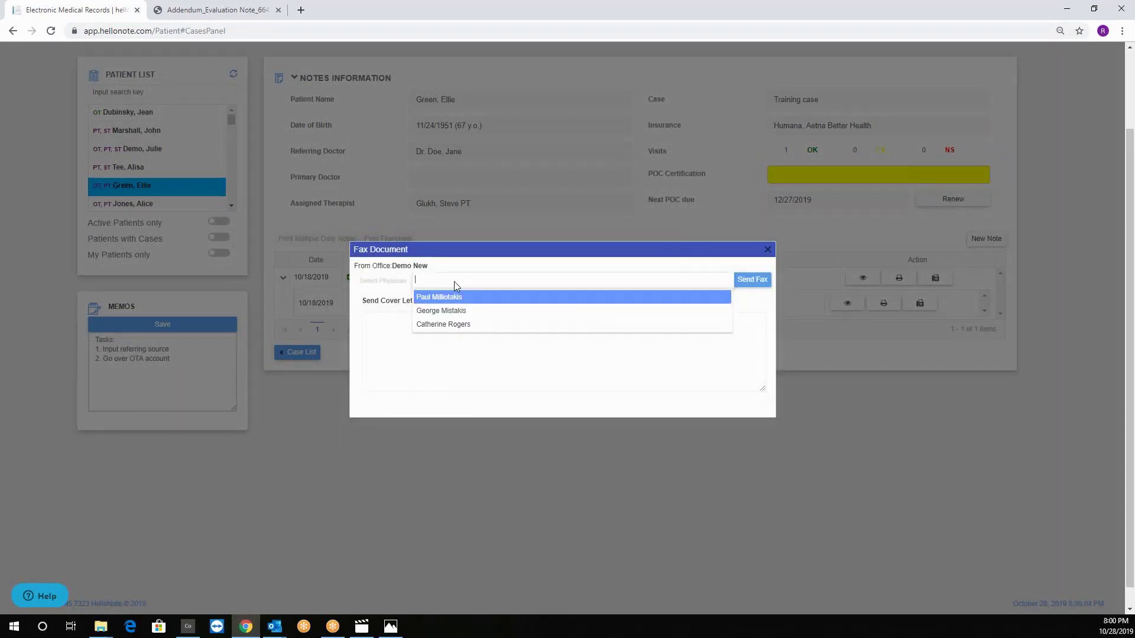
left_click(393, 329)
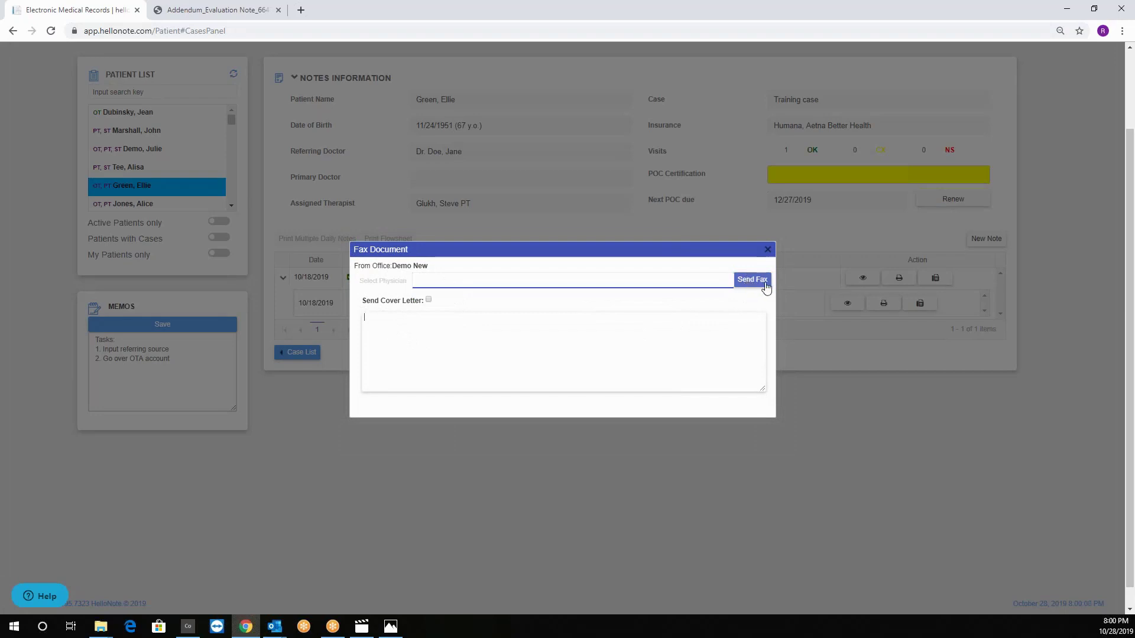
left_click(766, 249)
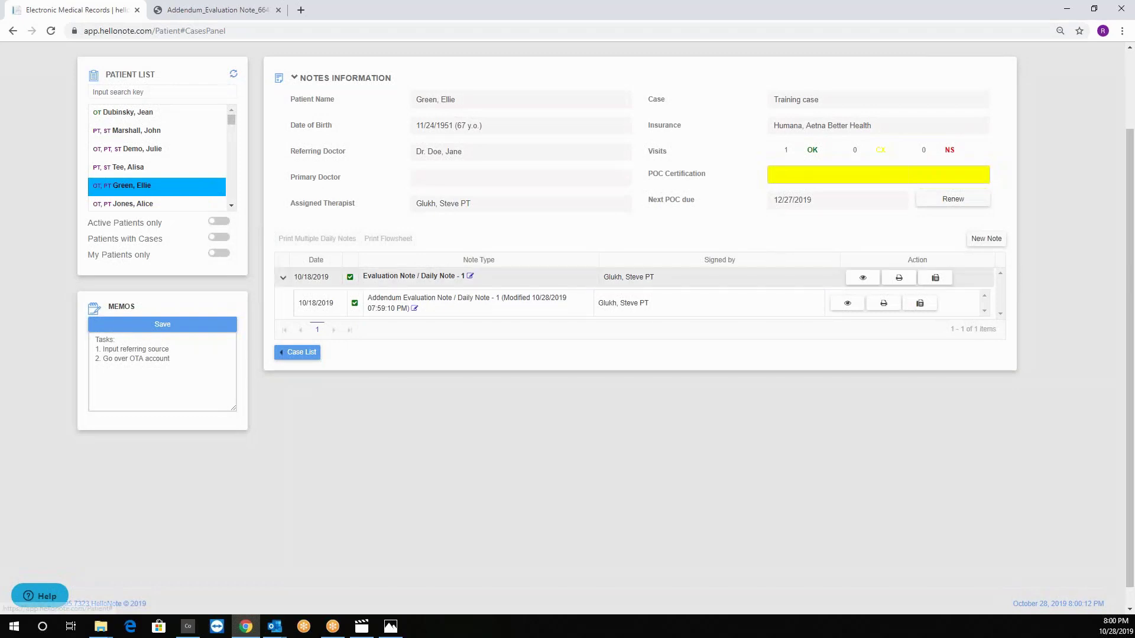
left_click(985, 242)
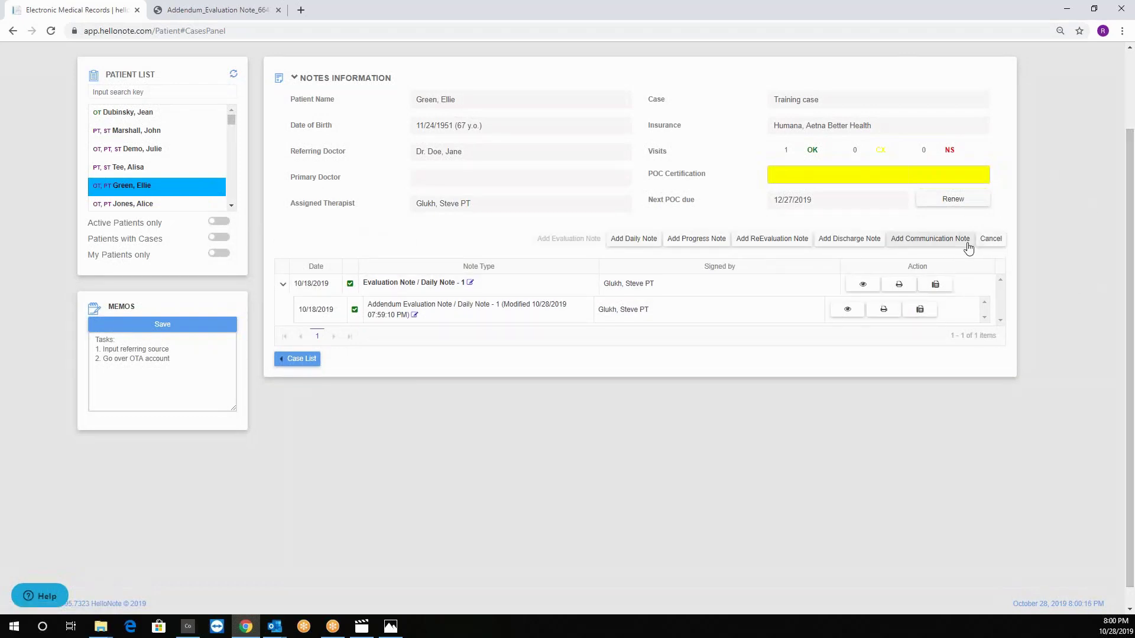